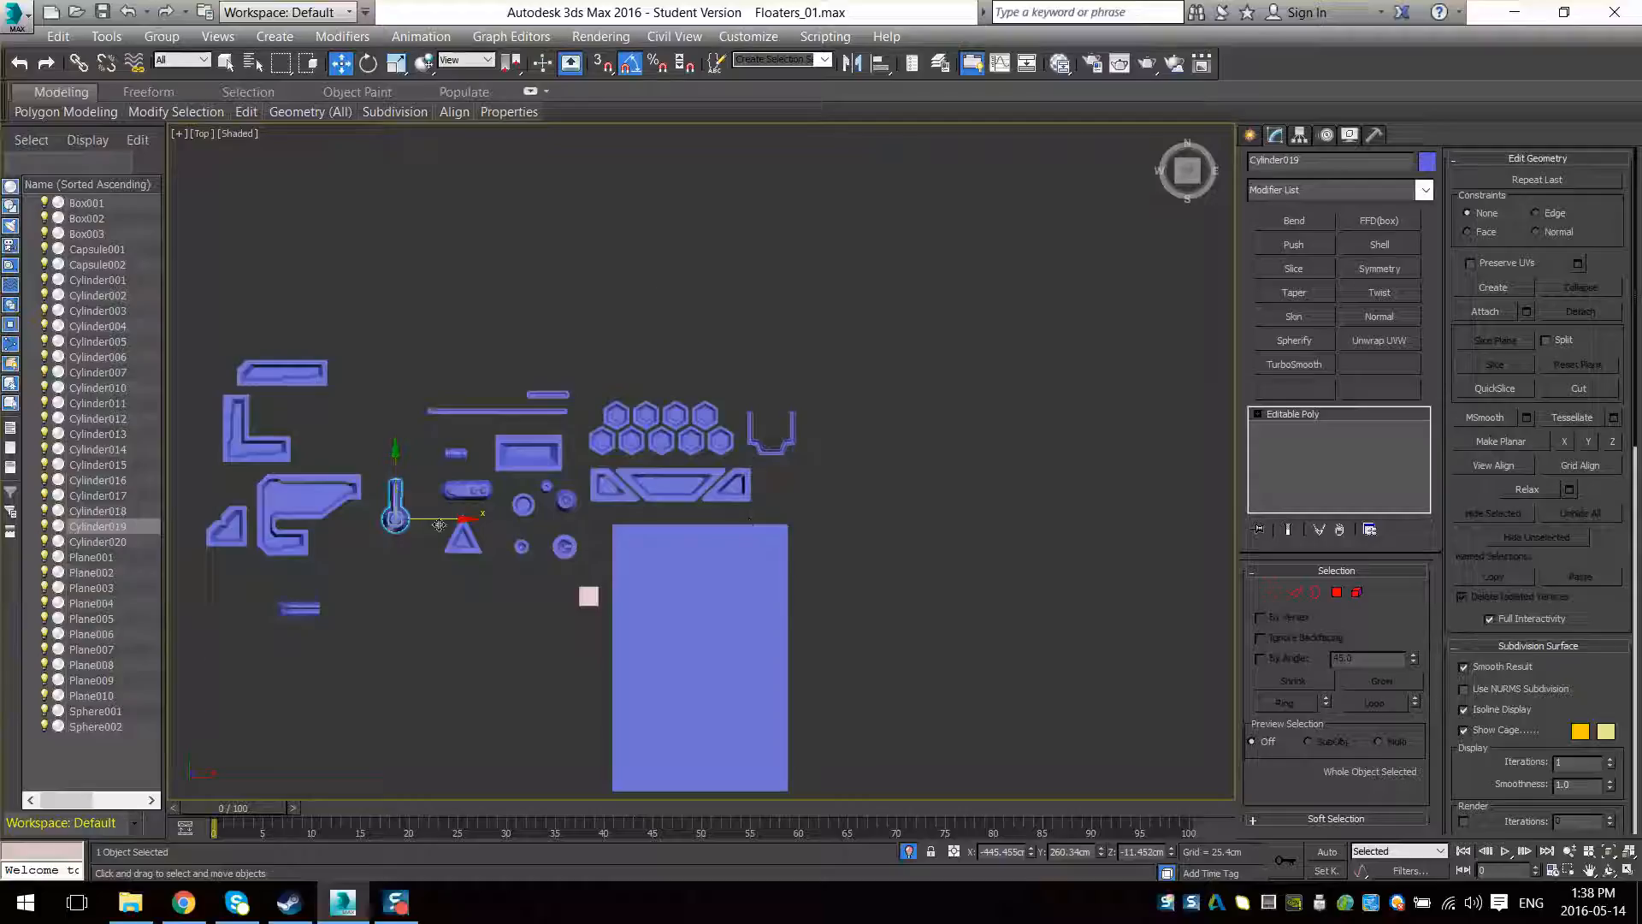
Start the Line spline tool over the empty area beside the existing floaters in the Top viewport
scroll(612, 446, "up", 4)
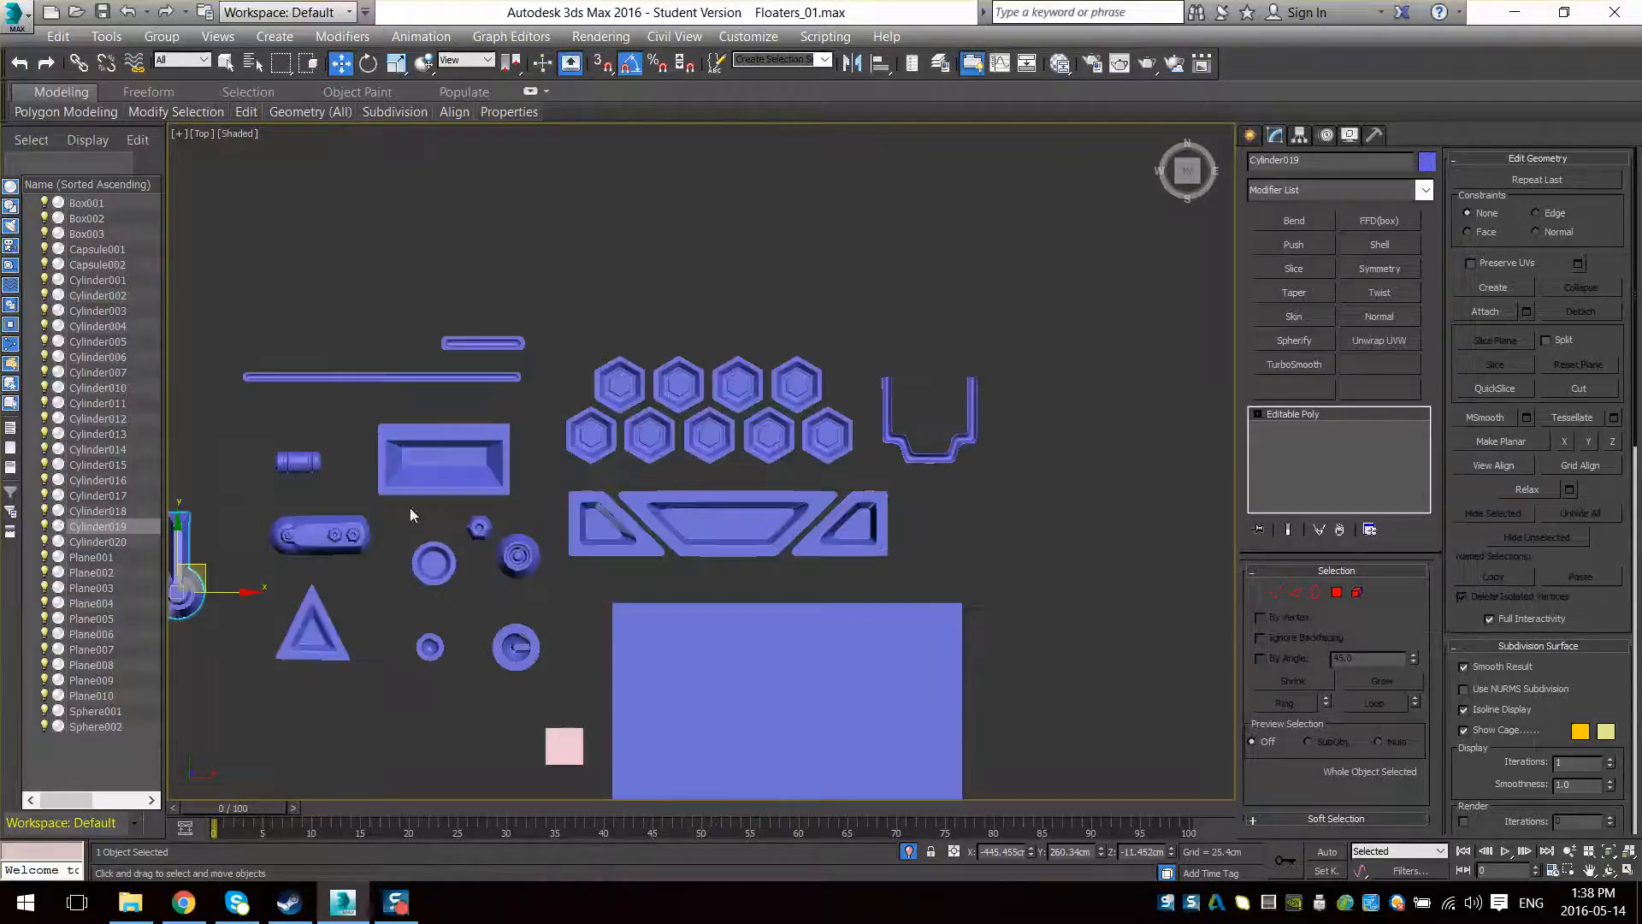
middle_click_drag(285, 670, 424, 599)
middle_click_drag(736, 453, 1131, 337)
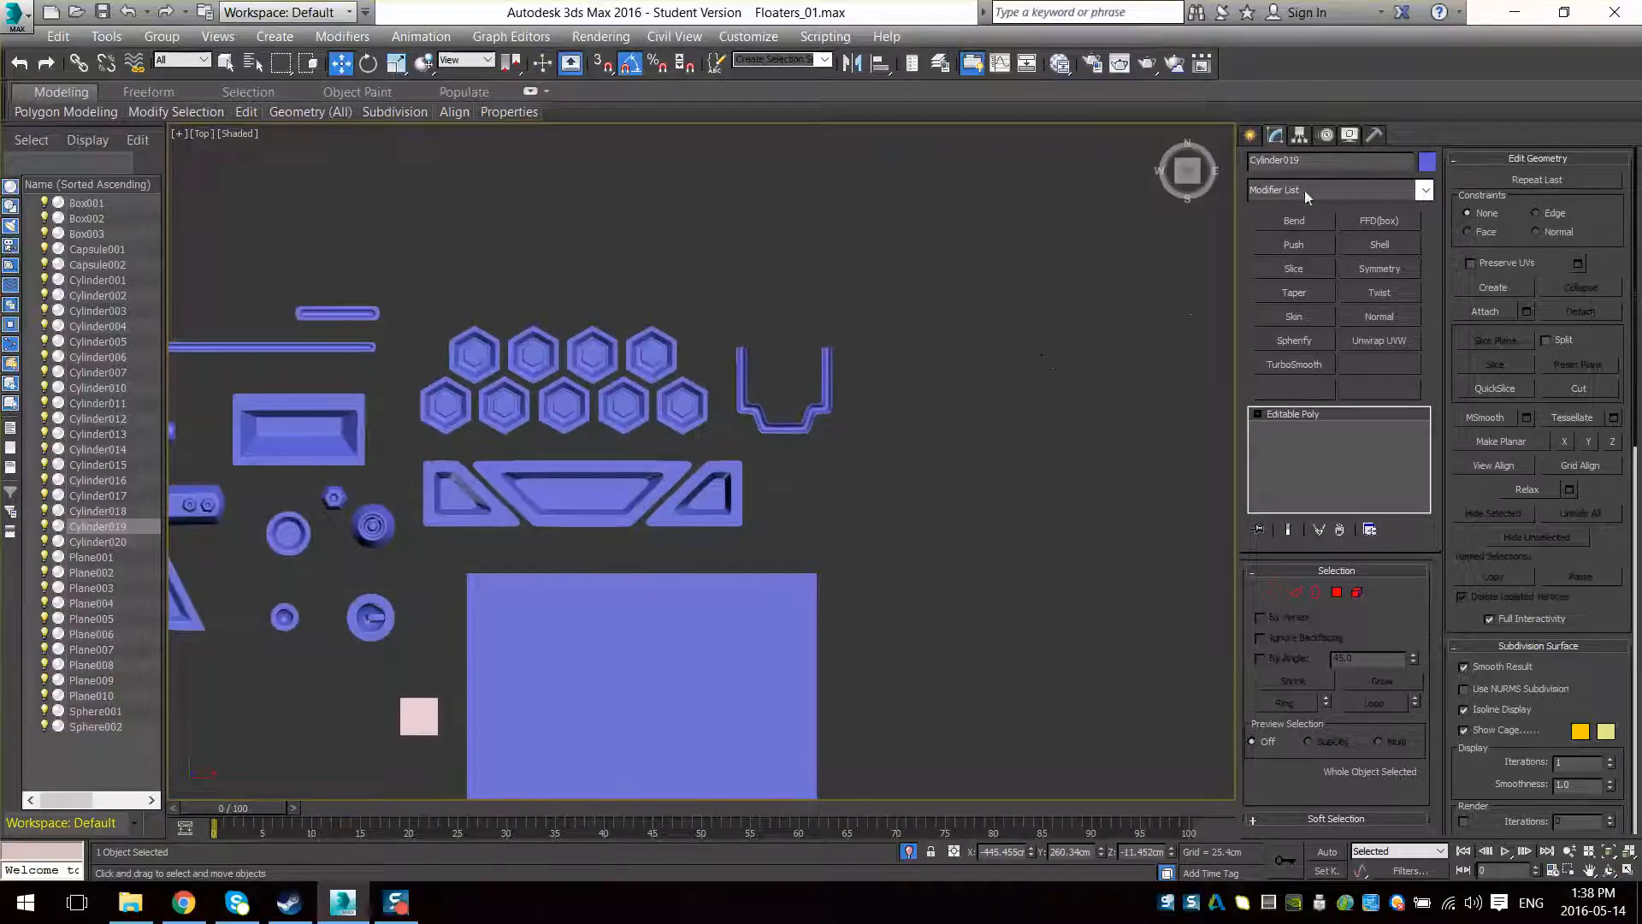
left_click(1251, 135)
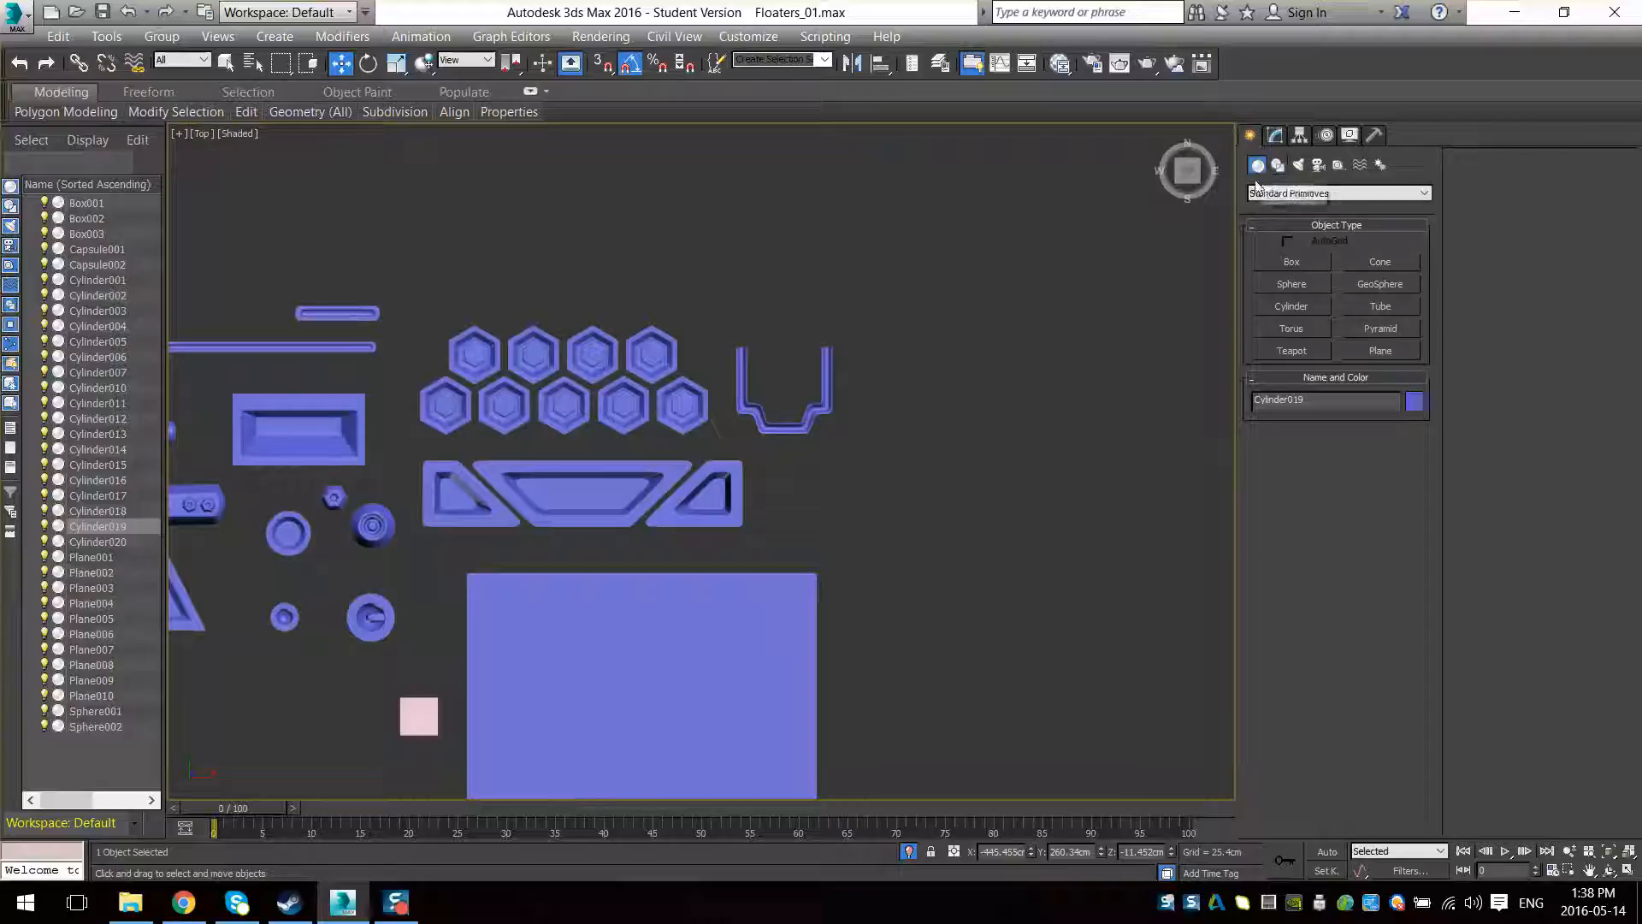
left_click(1280, 168)
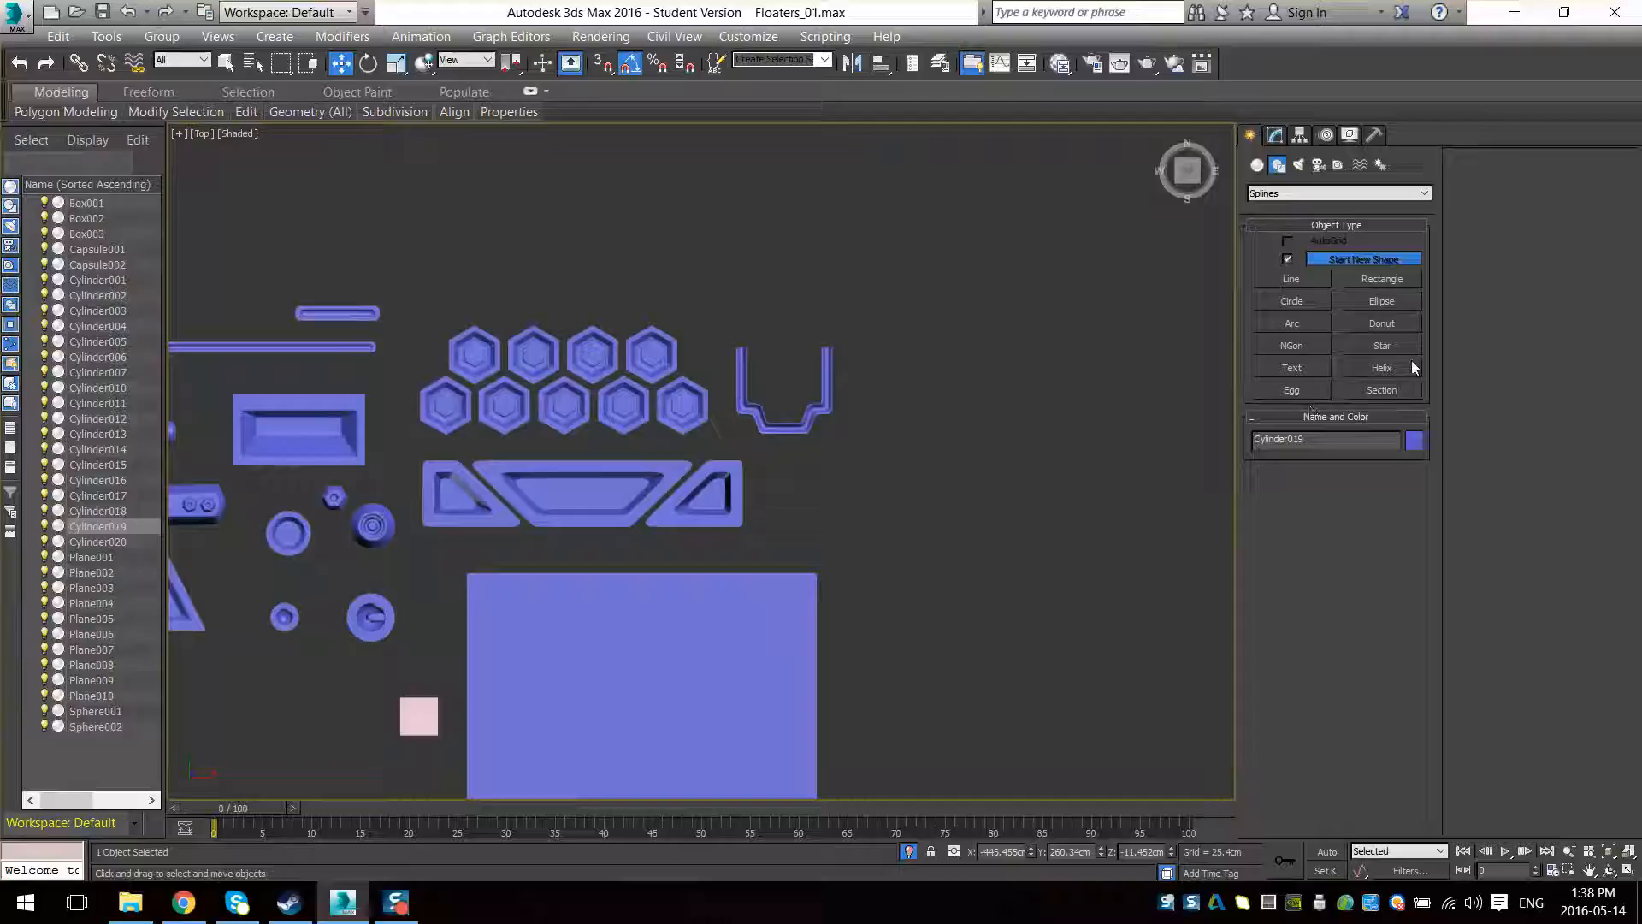
left_click(1283, 279)
middle_click_drag(1108, 515, 819, 487)
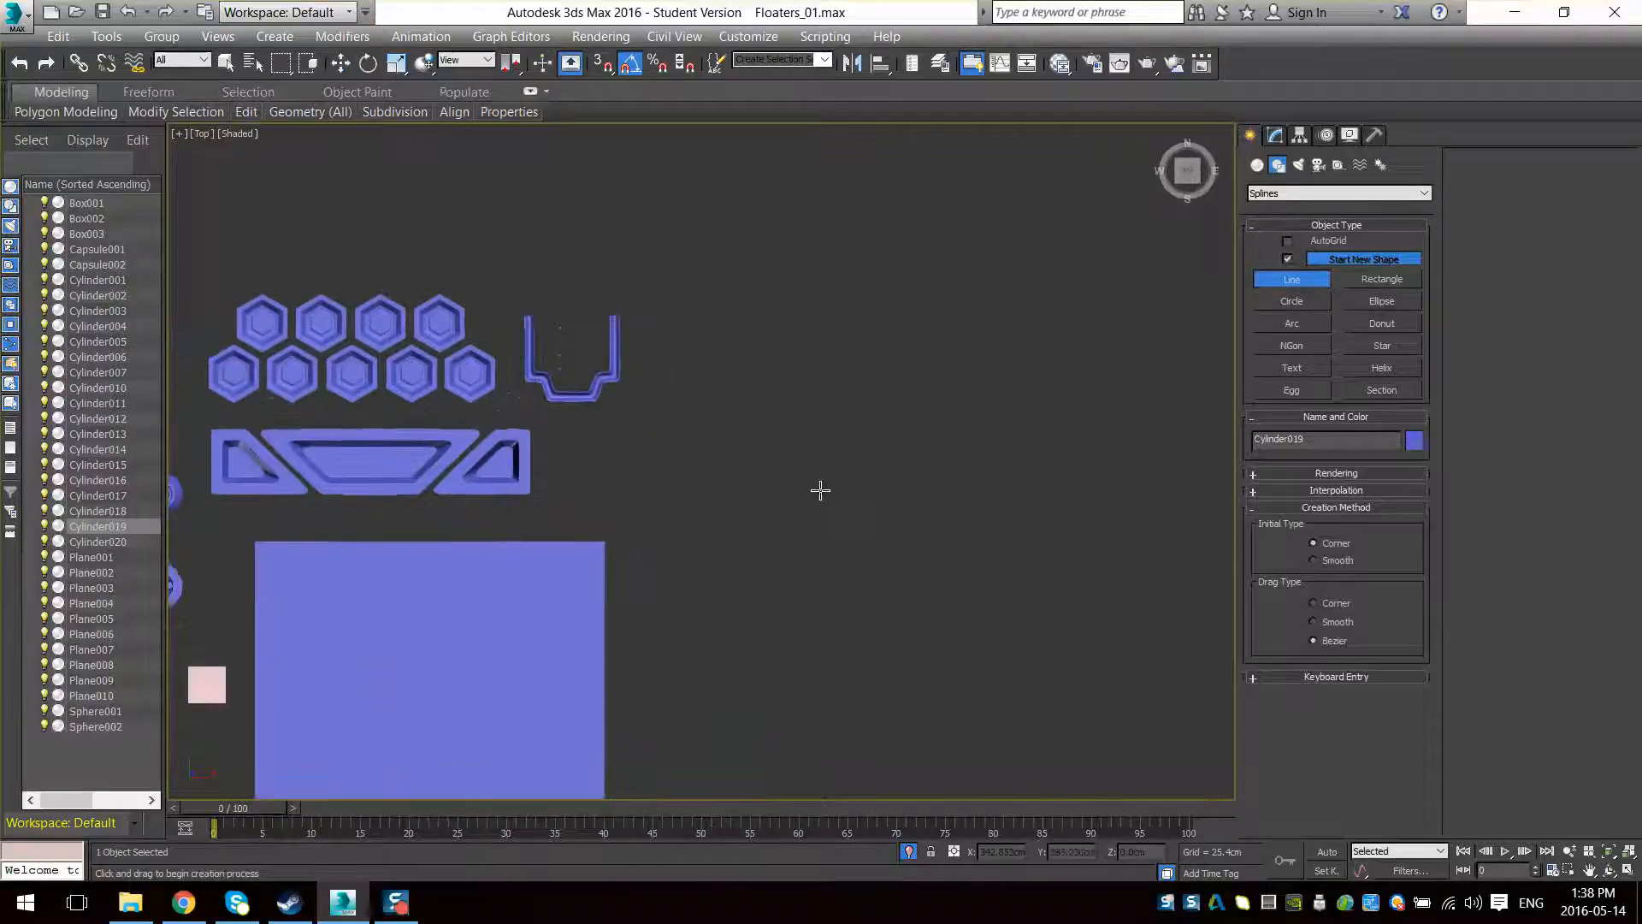
scroll(833, 495, "down", 2)
key("z")
scroll(835, 477, "down", 3)
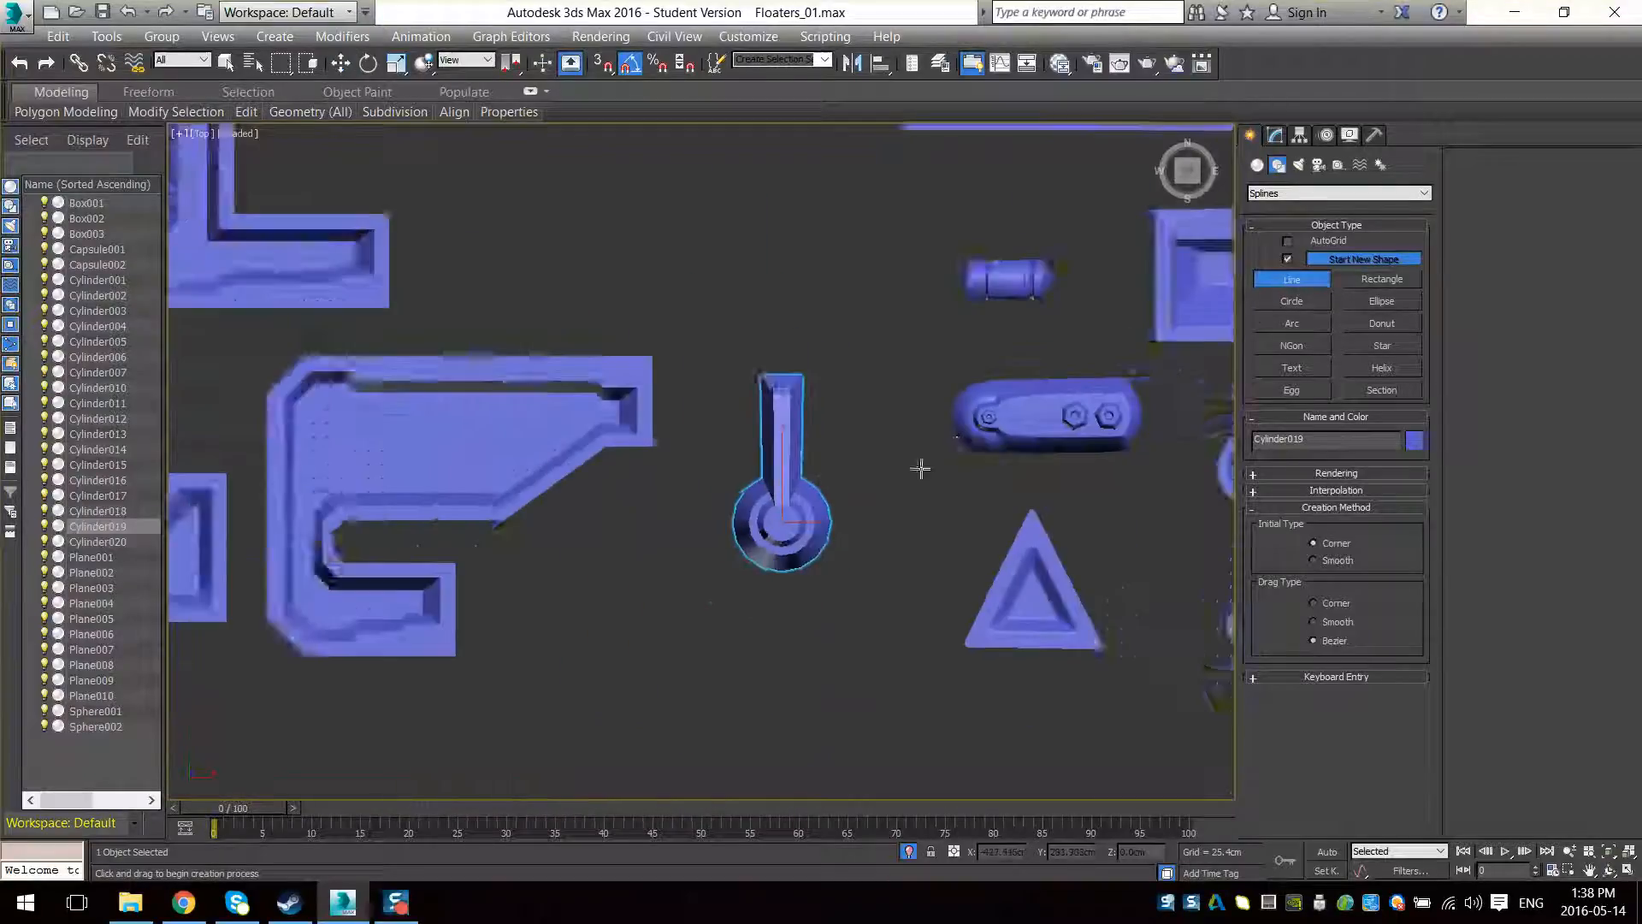
middle_click_drag(983, 466, 528, 439)
scroll(527, 440, "down", 4)
scroll(751, 438, "up", 2)
middle_click_drag(1057, 434, 530, 434)
scroll(530, 434, "down", 2)
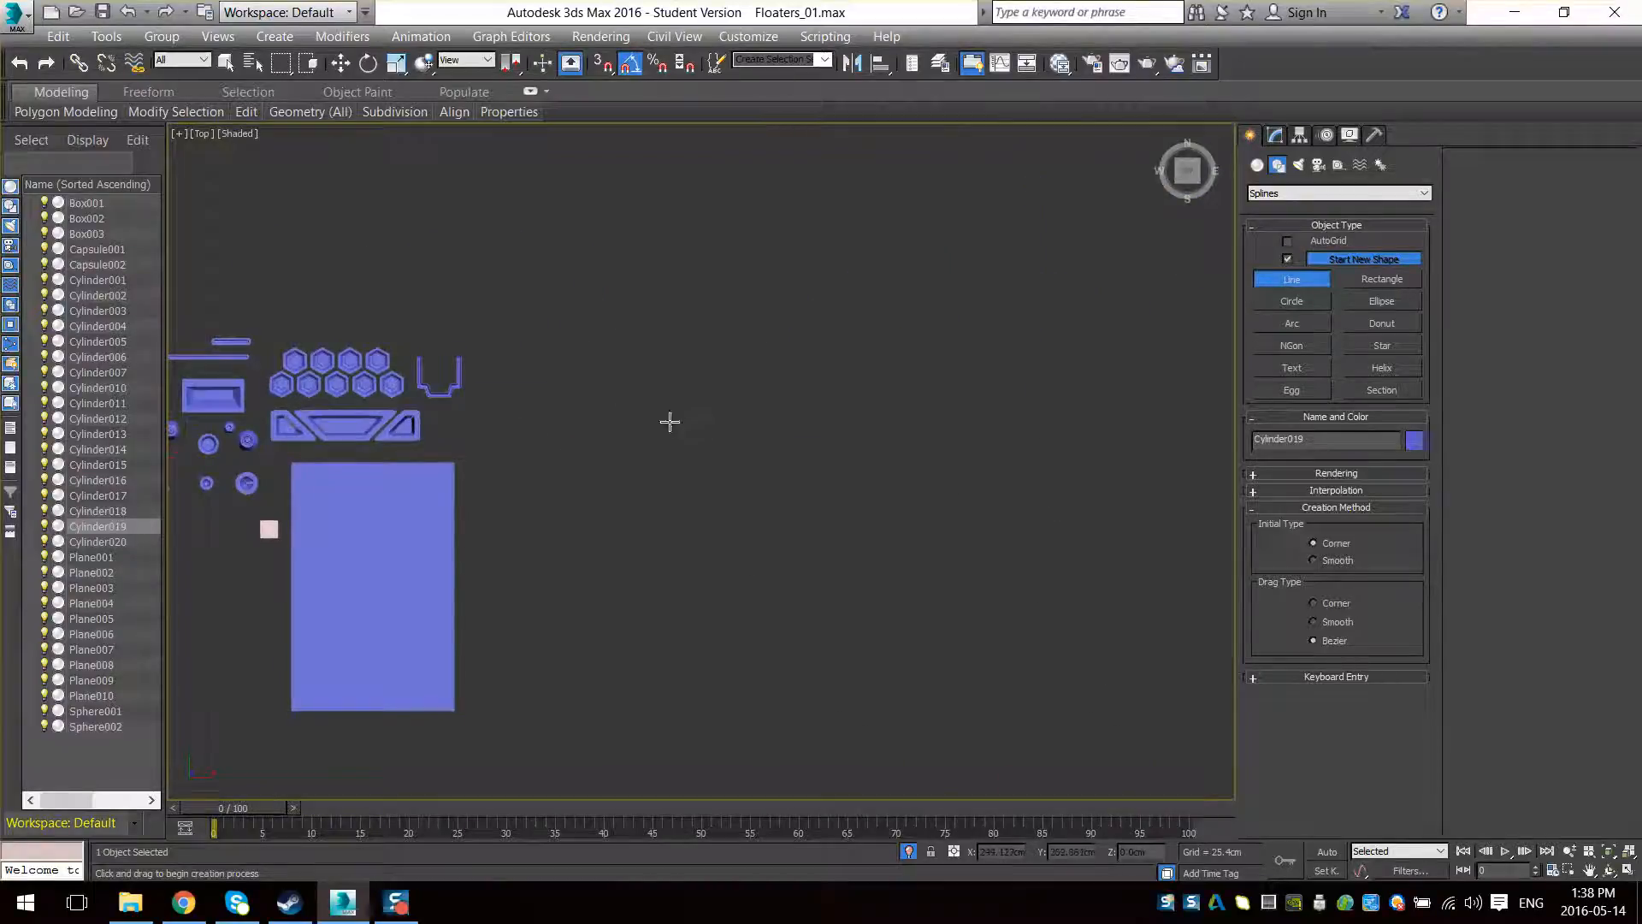
scroll(612, 414, "up", 2)
middle_click_drag(669, 458, 591, 429)
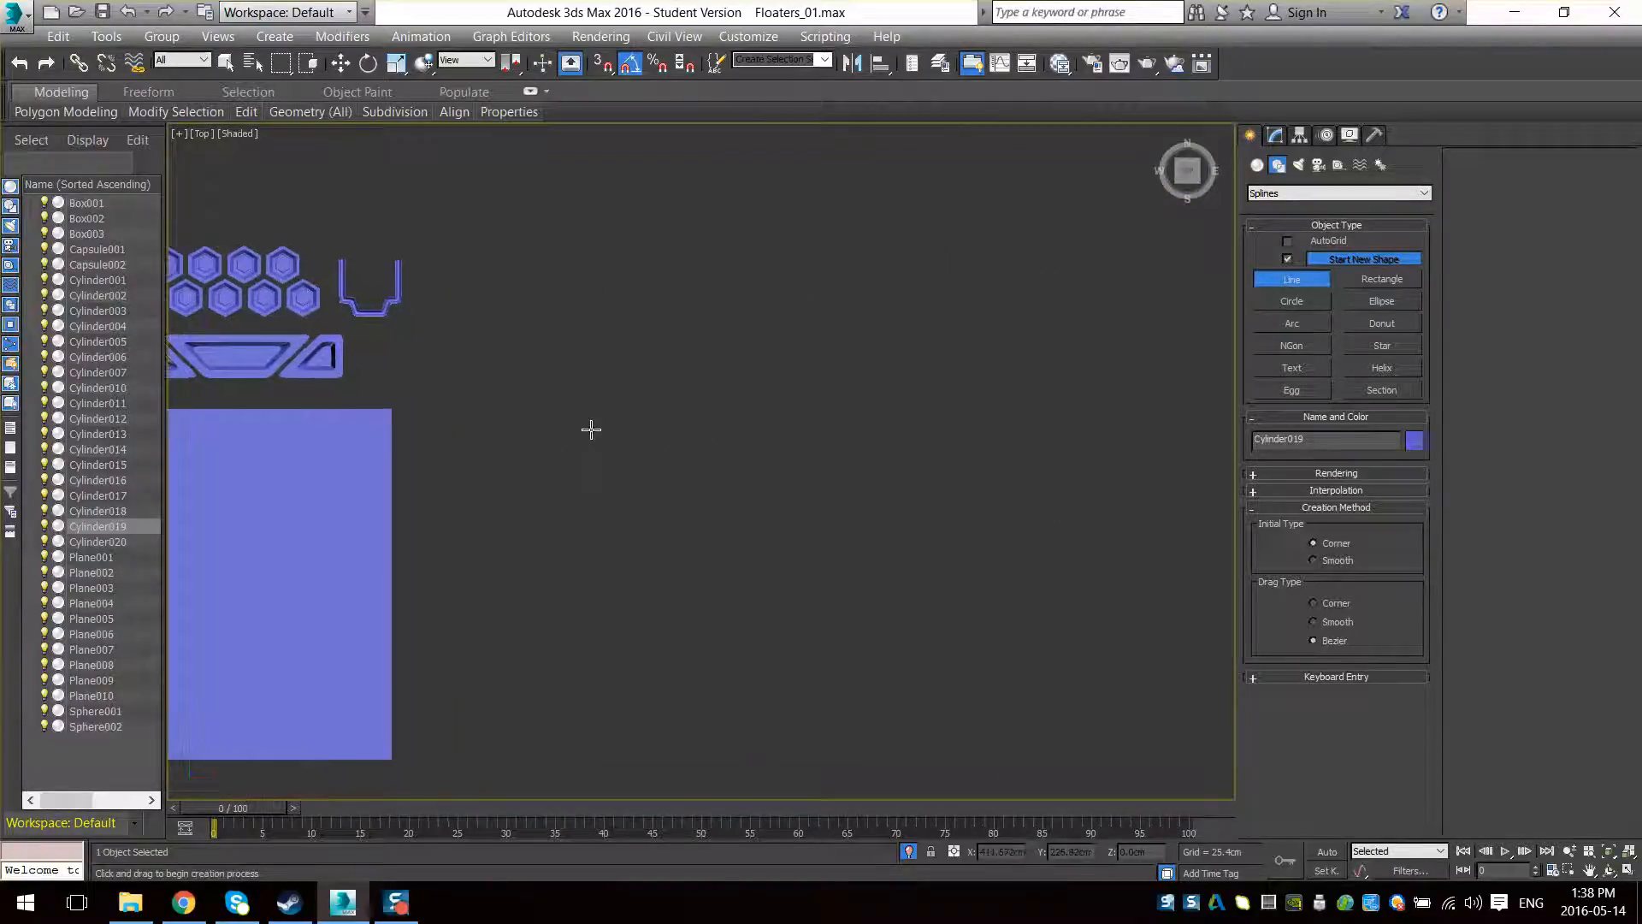
left_click(537, 318)
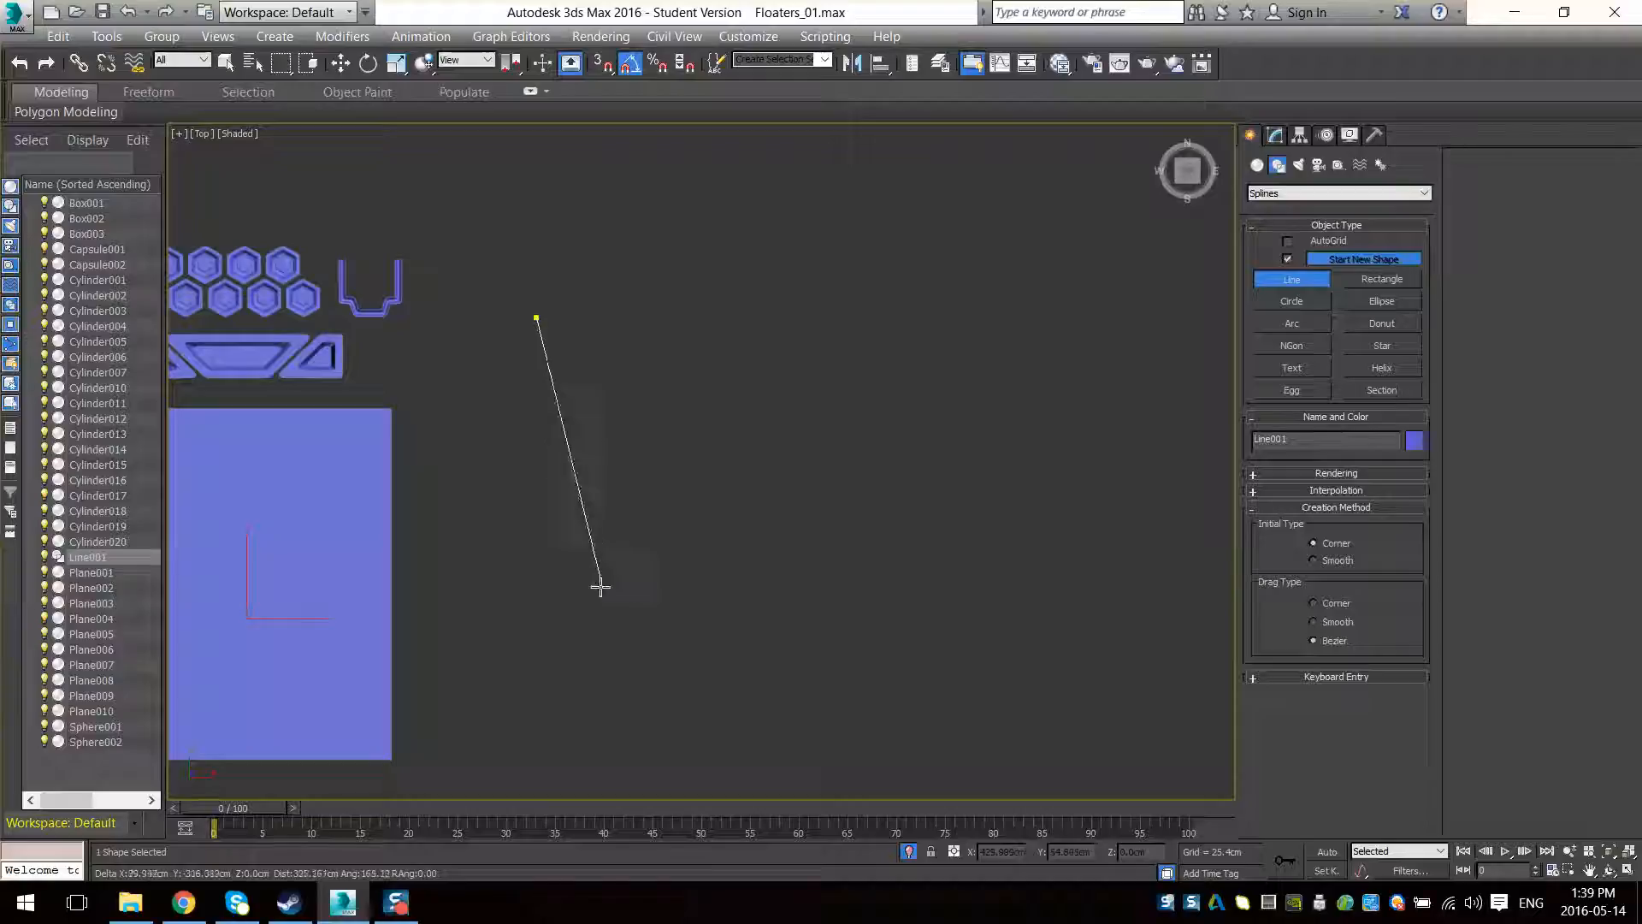
left_click_drag(587, 580, 707, 664)
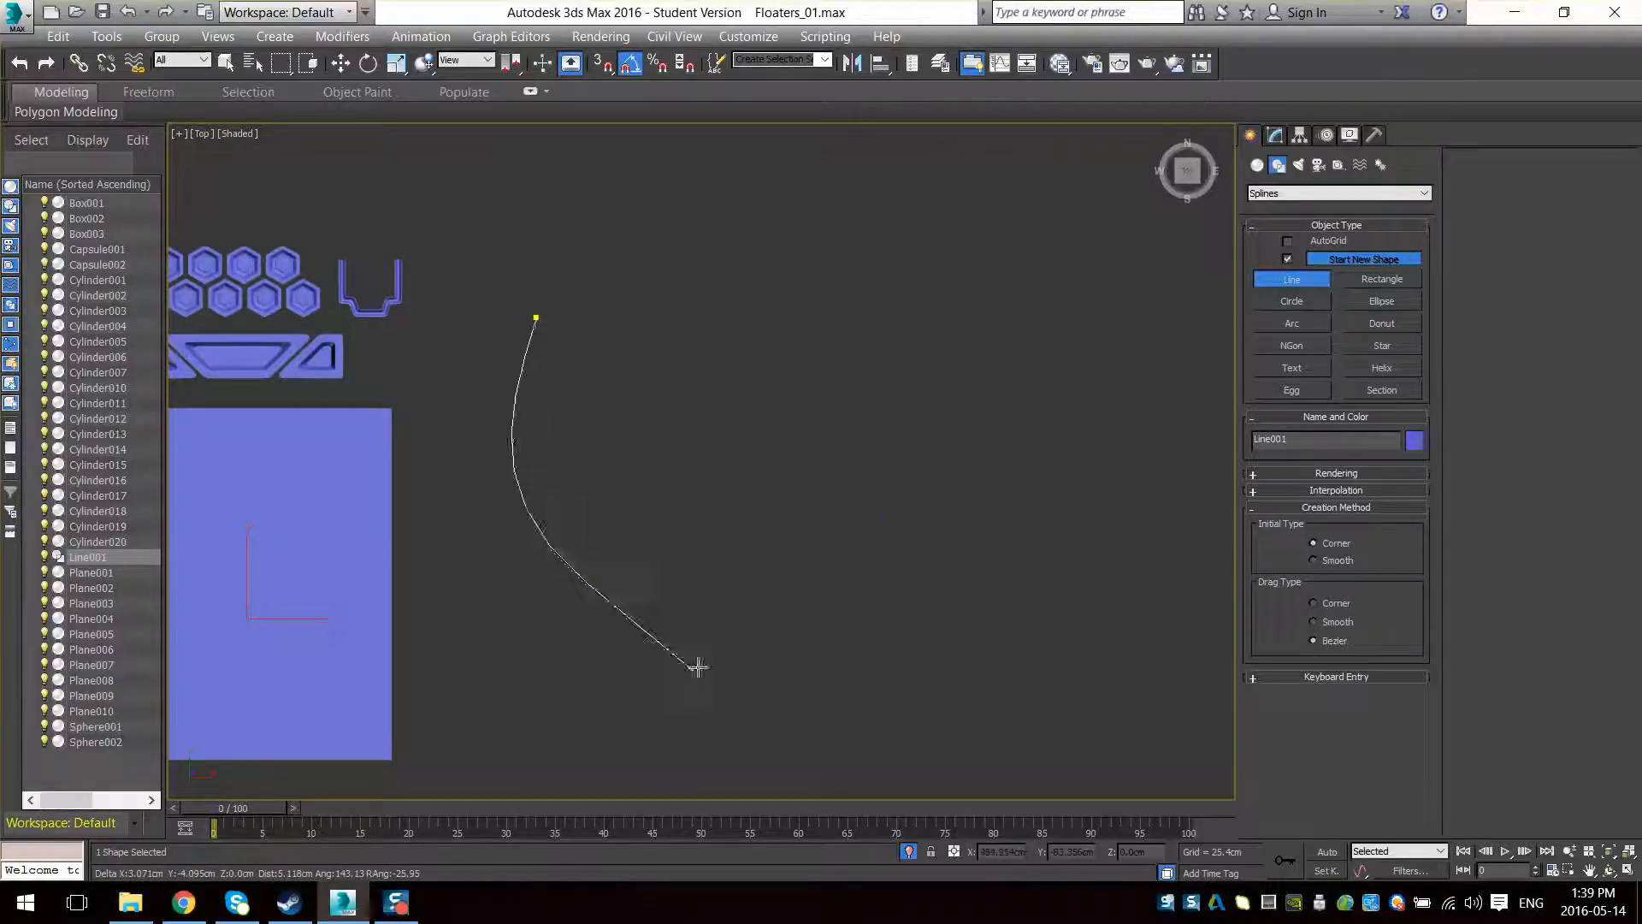
left_click(877, 328)
left_click_drag(933, 377, 622, 286)
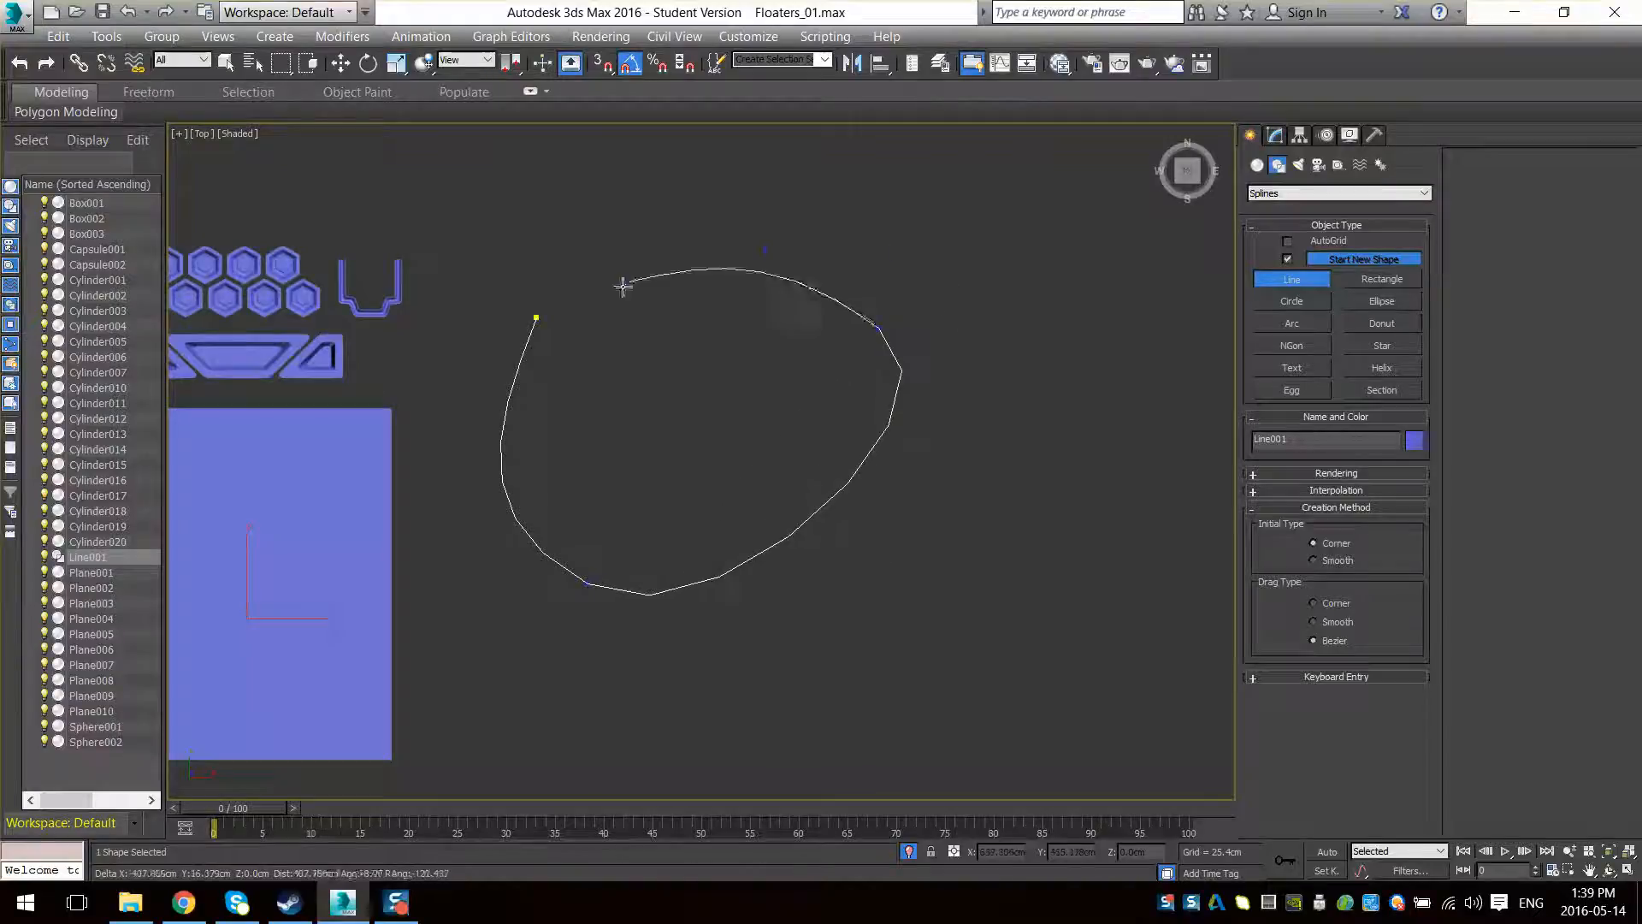
left_click(537, 315)
left_click(794, 523)
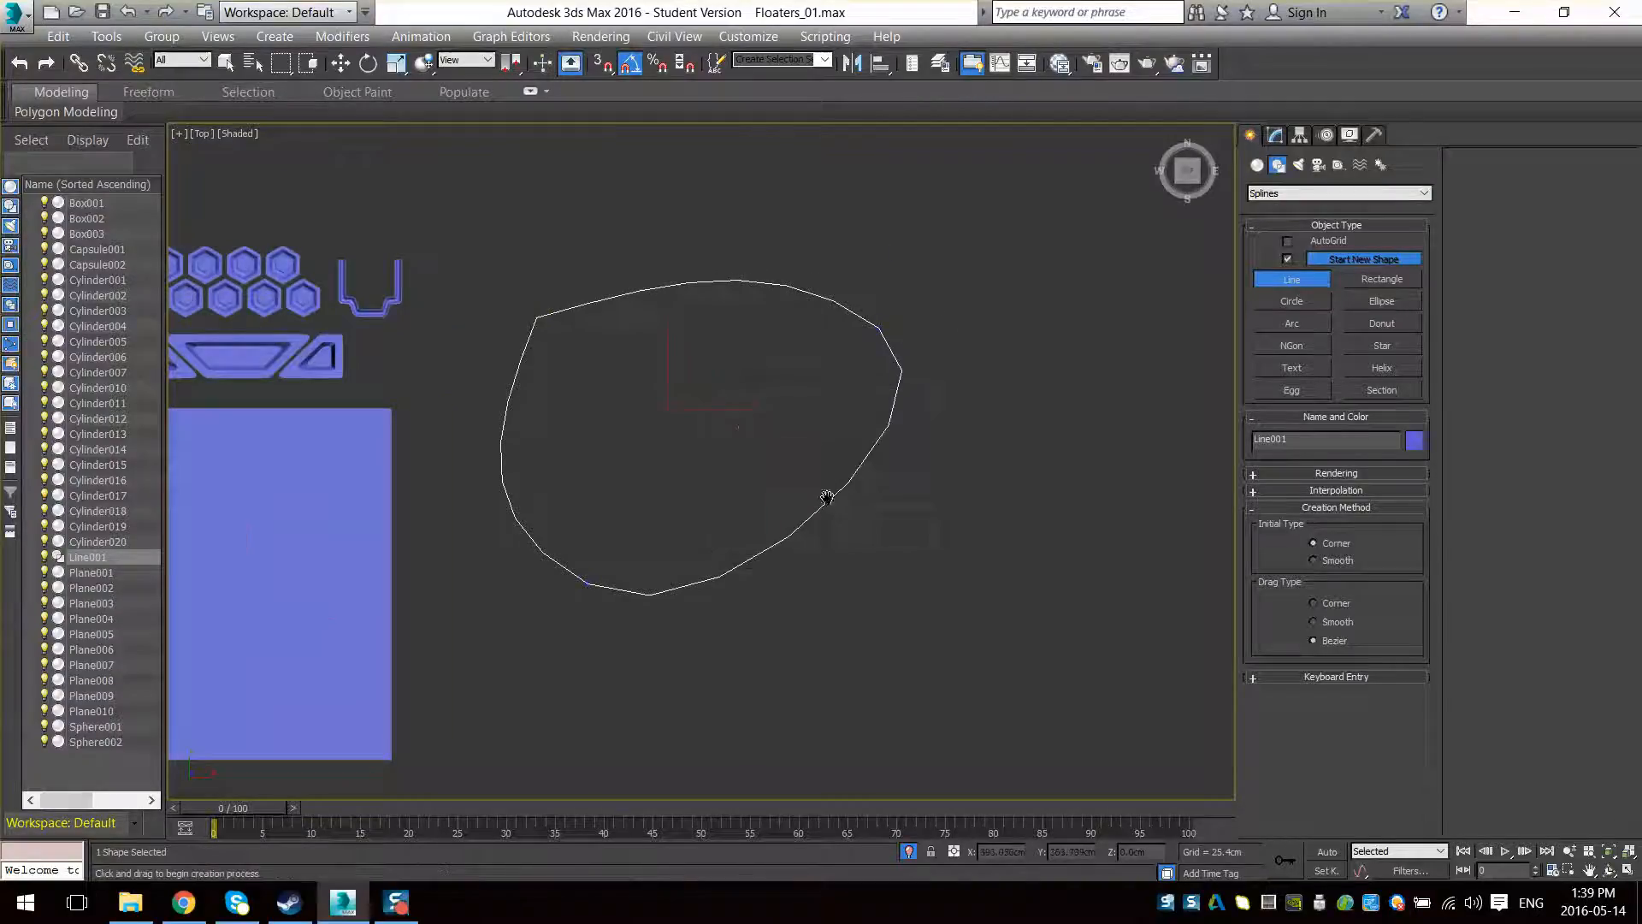
middle_click_drag(827, 494, 887, 469)
key("Delete")
Begin a freeform Bezier line beside the floaters, curving around a large rounded lobe and over a wave to a pointed tail tip
middle_click_drag(730, 515, 663, 421)
scroll(663, 421, "down", 2)
scroll(664, 421, "up", 3)
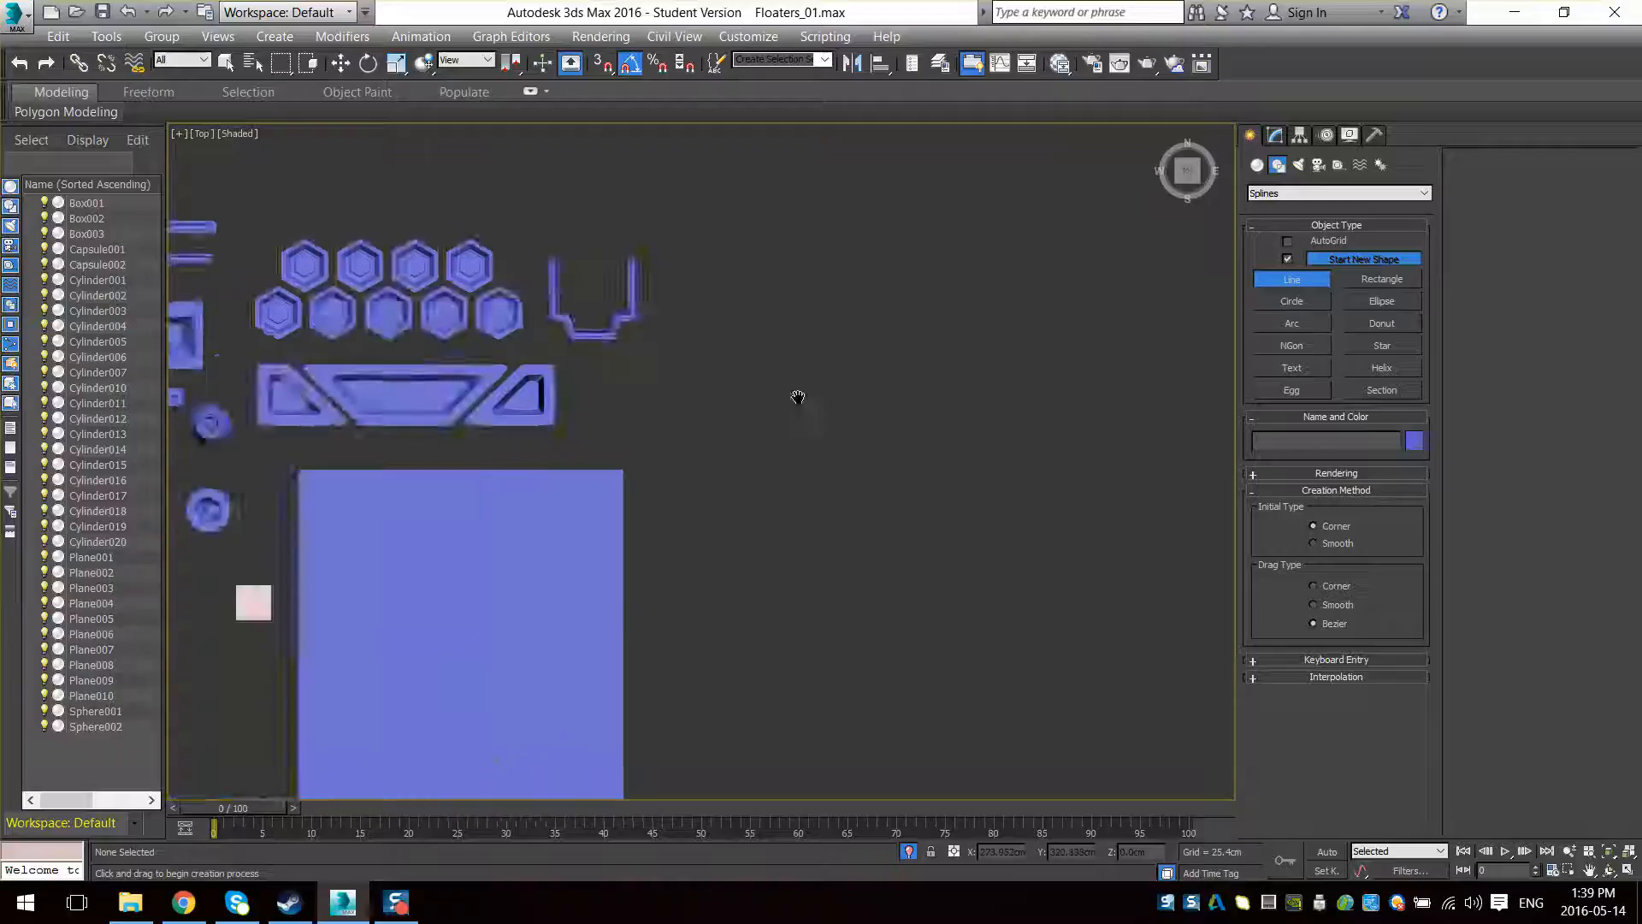
scroll(799, 396, "up", 3)
scroll(641, 367, "up", 3)
middle_click_drag(404, 378, 381, 409)
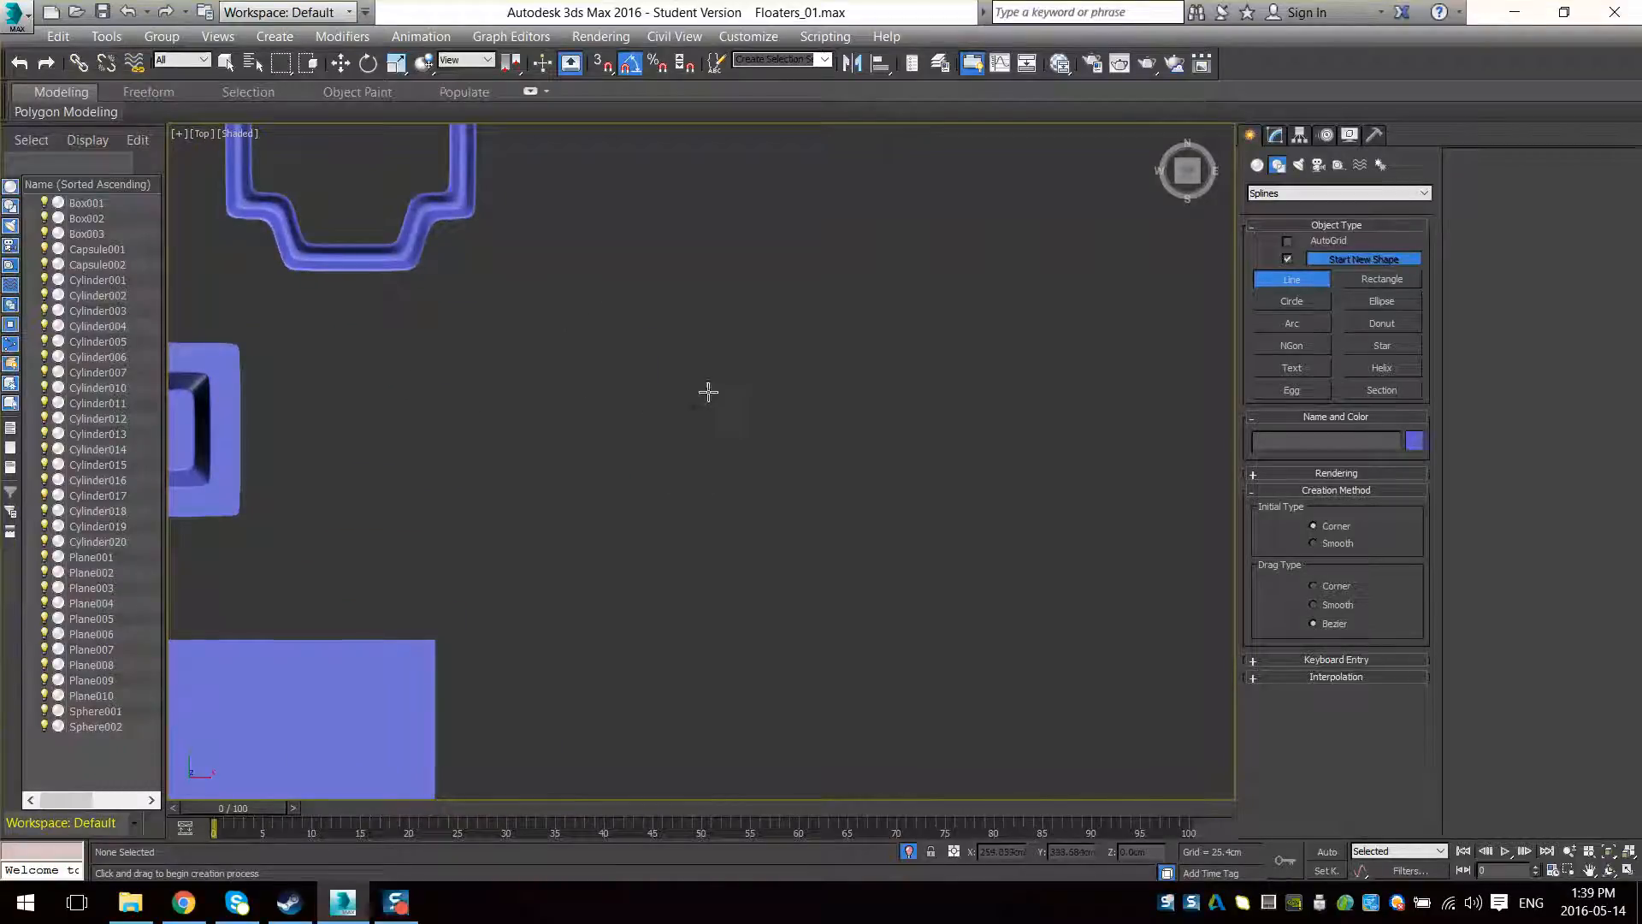
left_click_drag(706, 357, 582, 388)
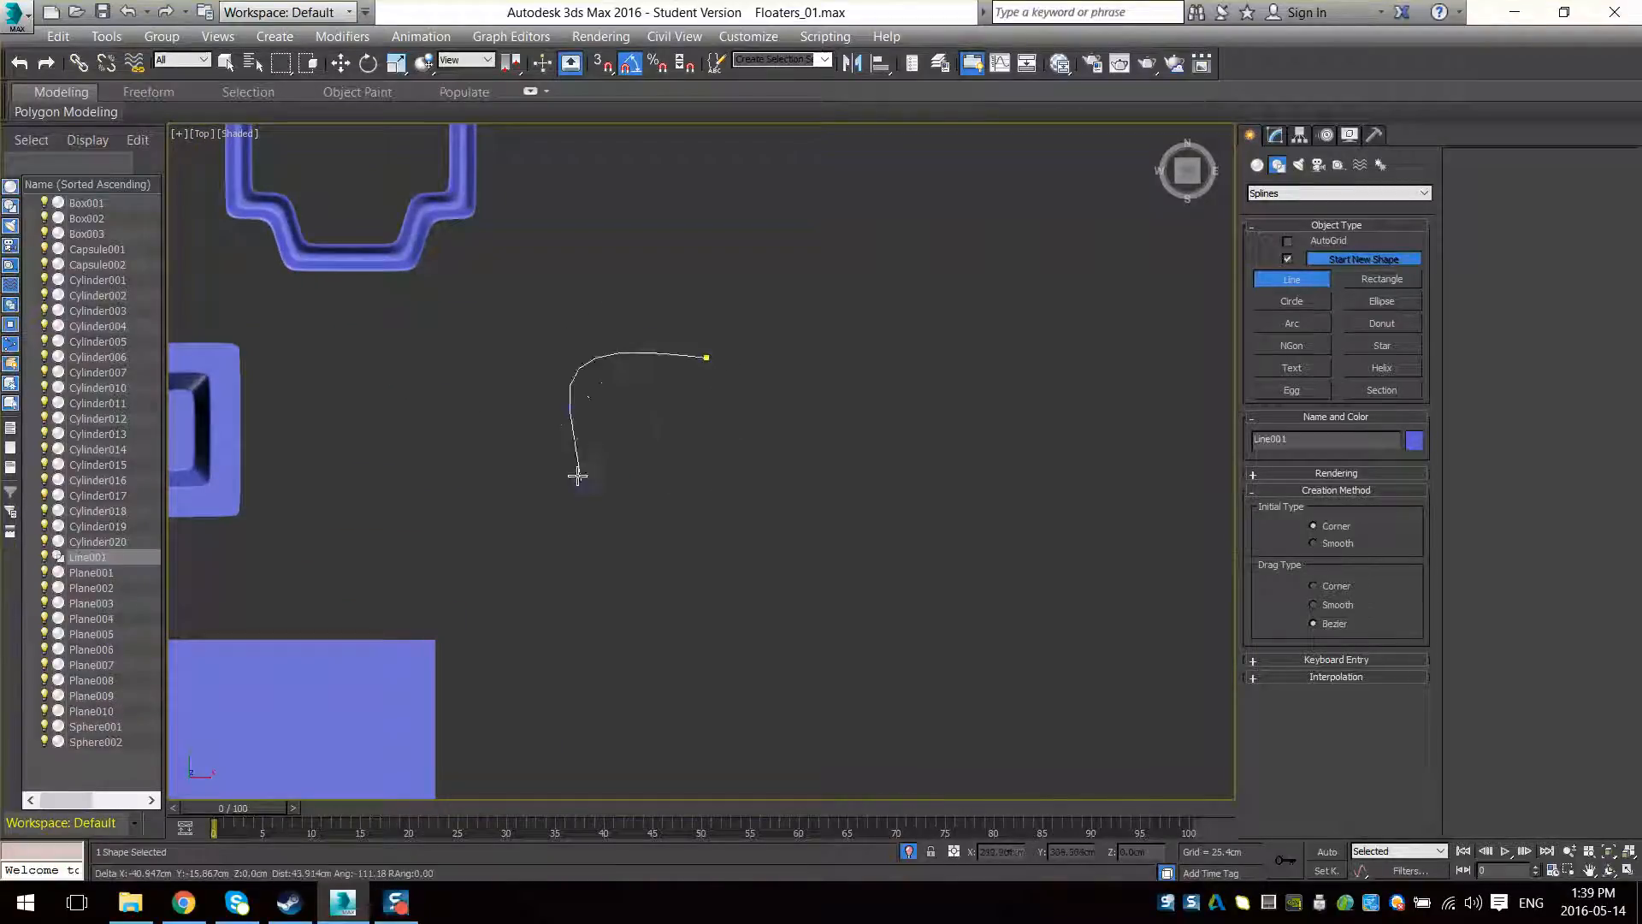
left_click_drag(715, 536, 810, 514)
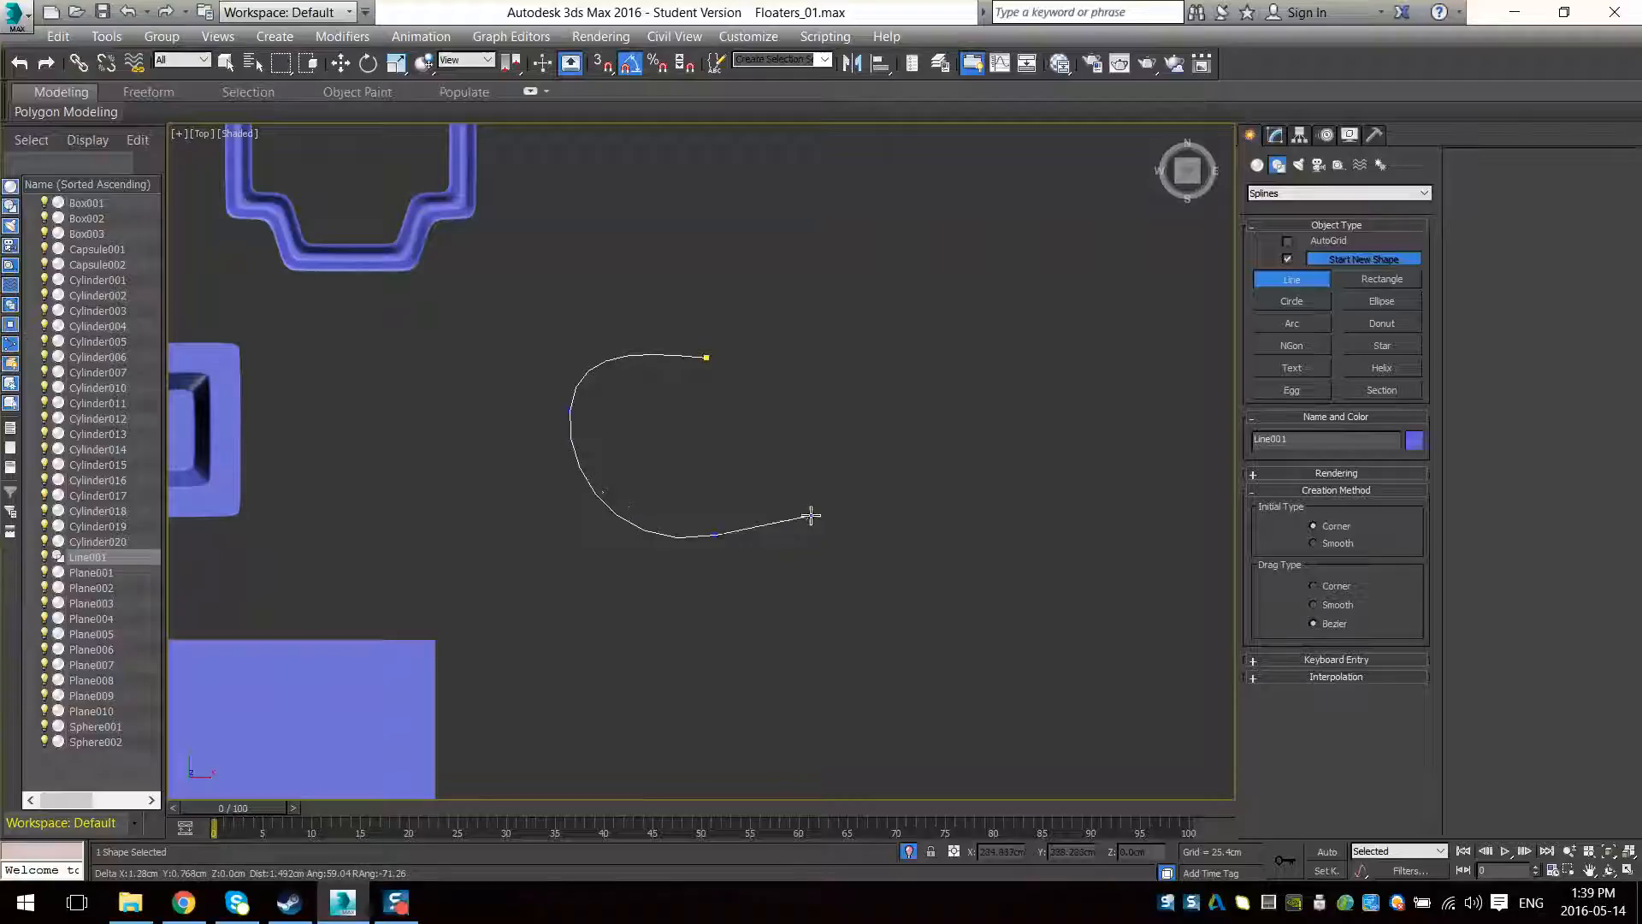
left_click_drag(880, 402, 941, 370)
left_click(952, 546)
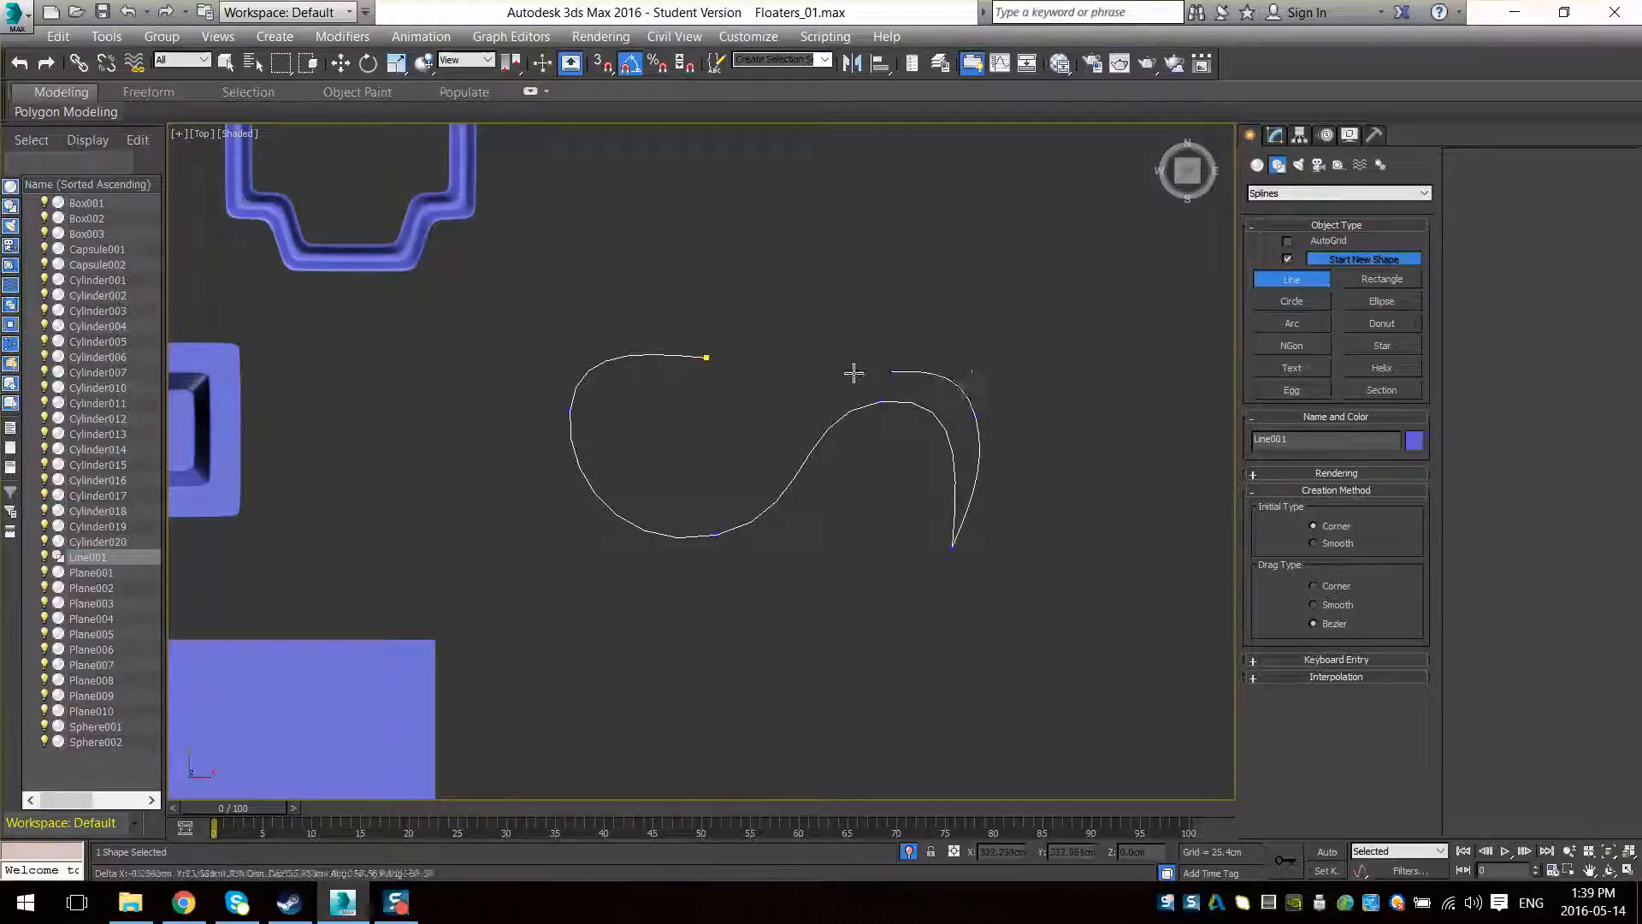
Continue the line back above the tail, around an inward pocket and up into a curled hook, closing the spline at its first vertex
mouse_move(815, 396)
left_mouse_down()
mouse_move(779, 432)
mouse_move(712, 411)
mouse_move(689, 425)
mouse_move(811, 372)
left_mouse_up()
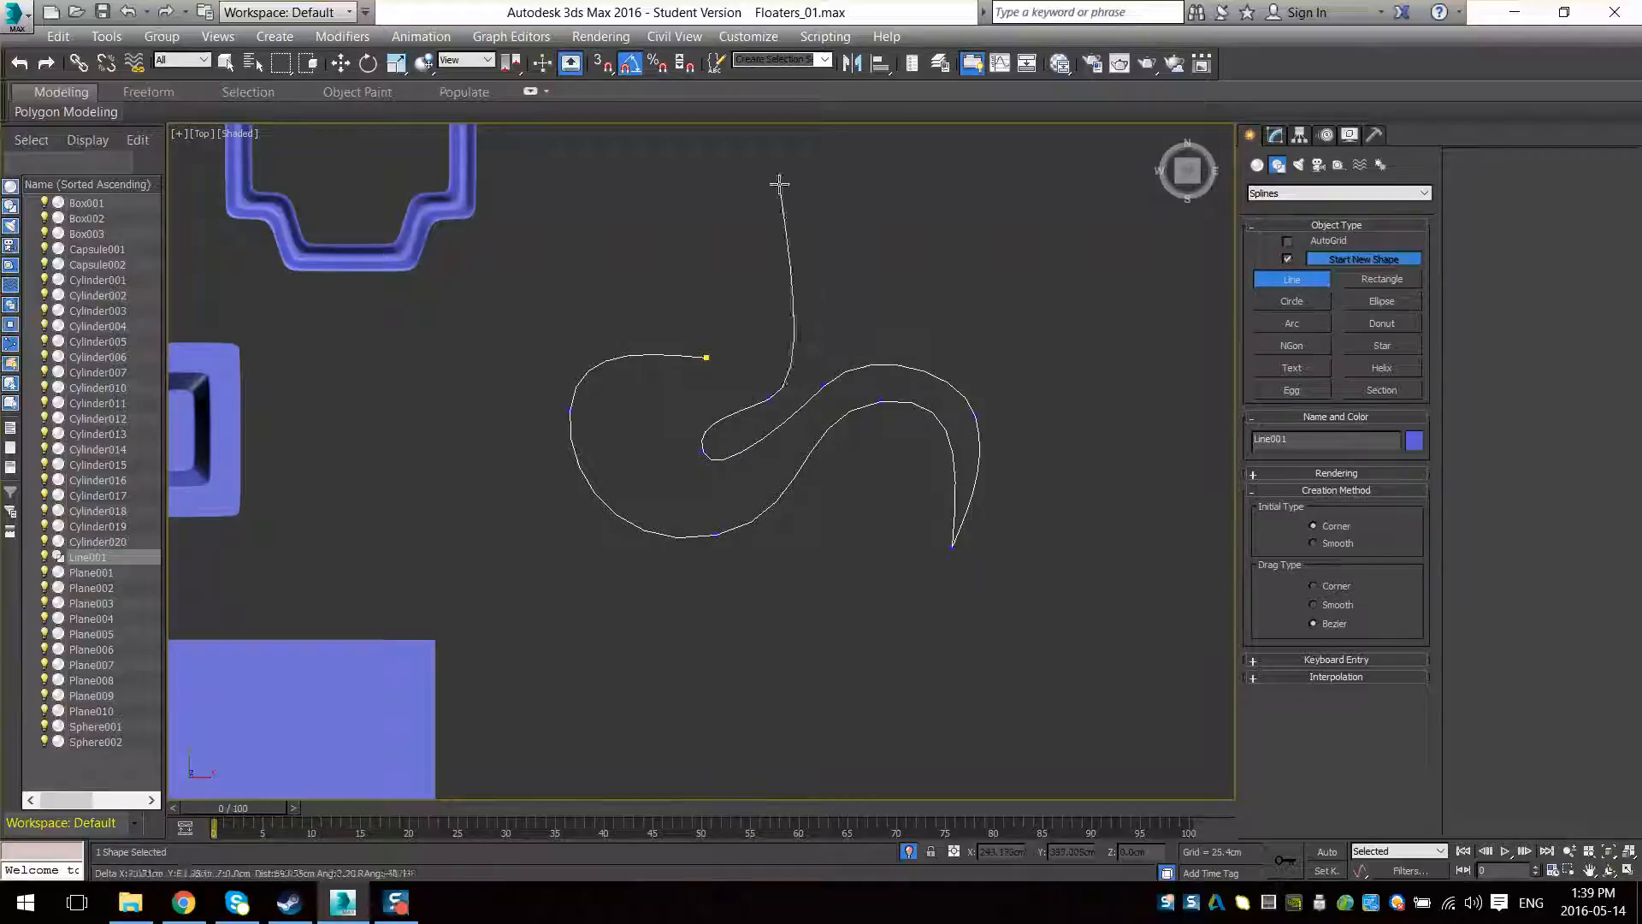
left_click_drag(777, 182, 691, 172)
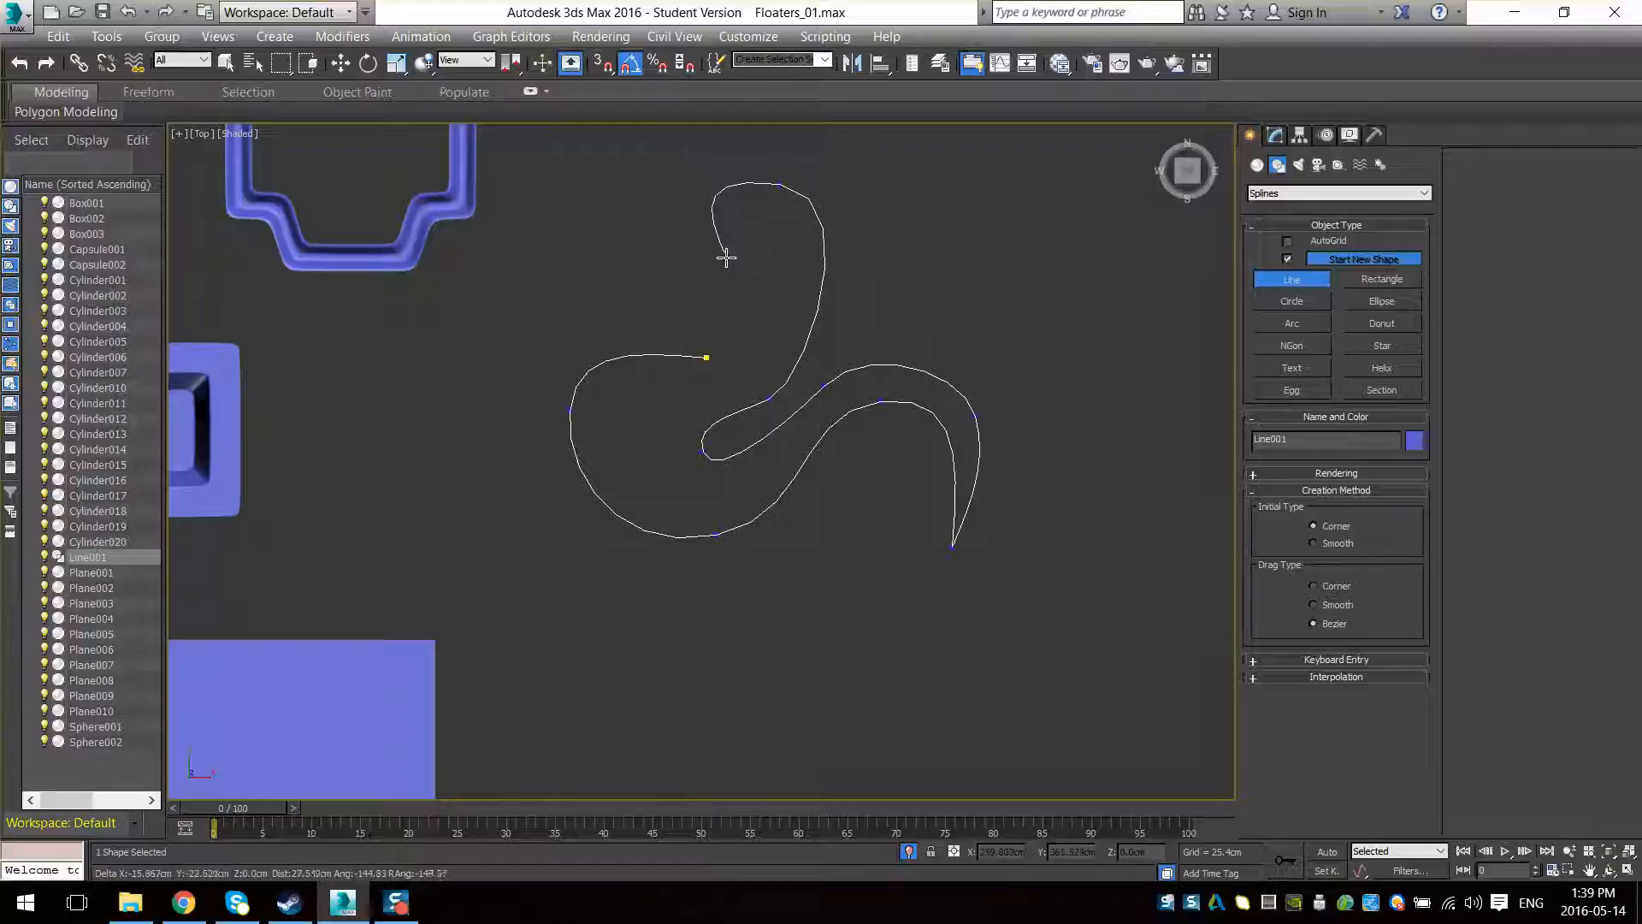
left_click_drag(769, 264, 725, 238)
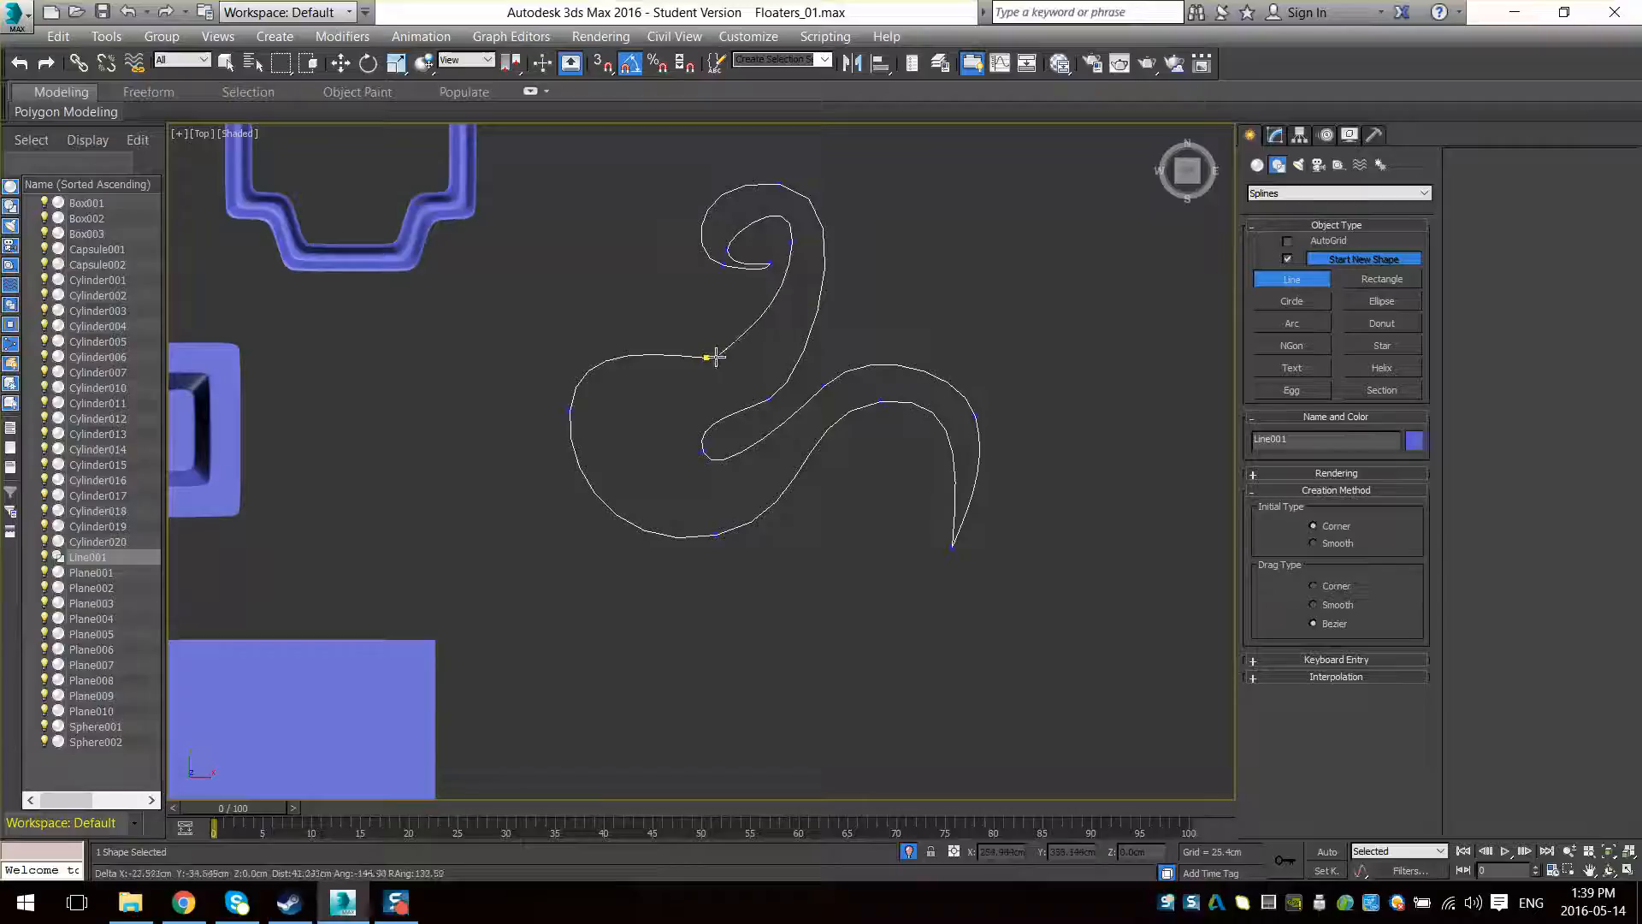
left_click(710, 358)
left_click(795, 523)
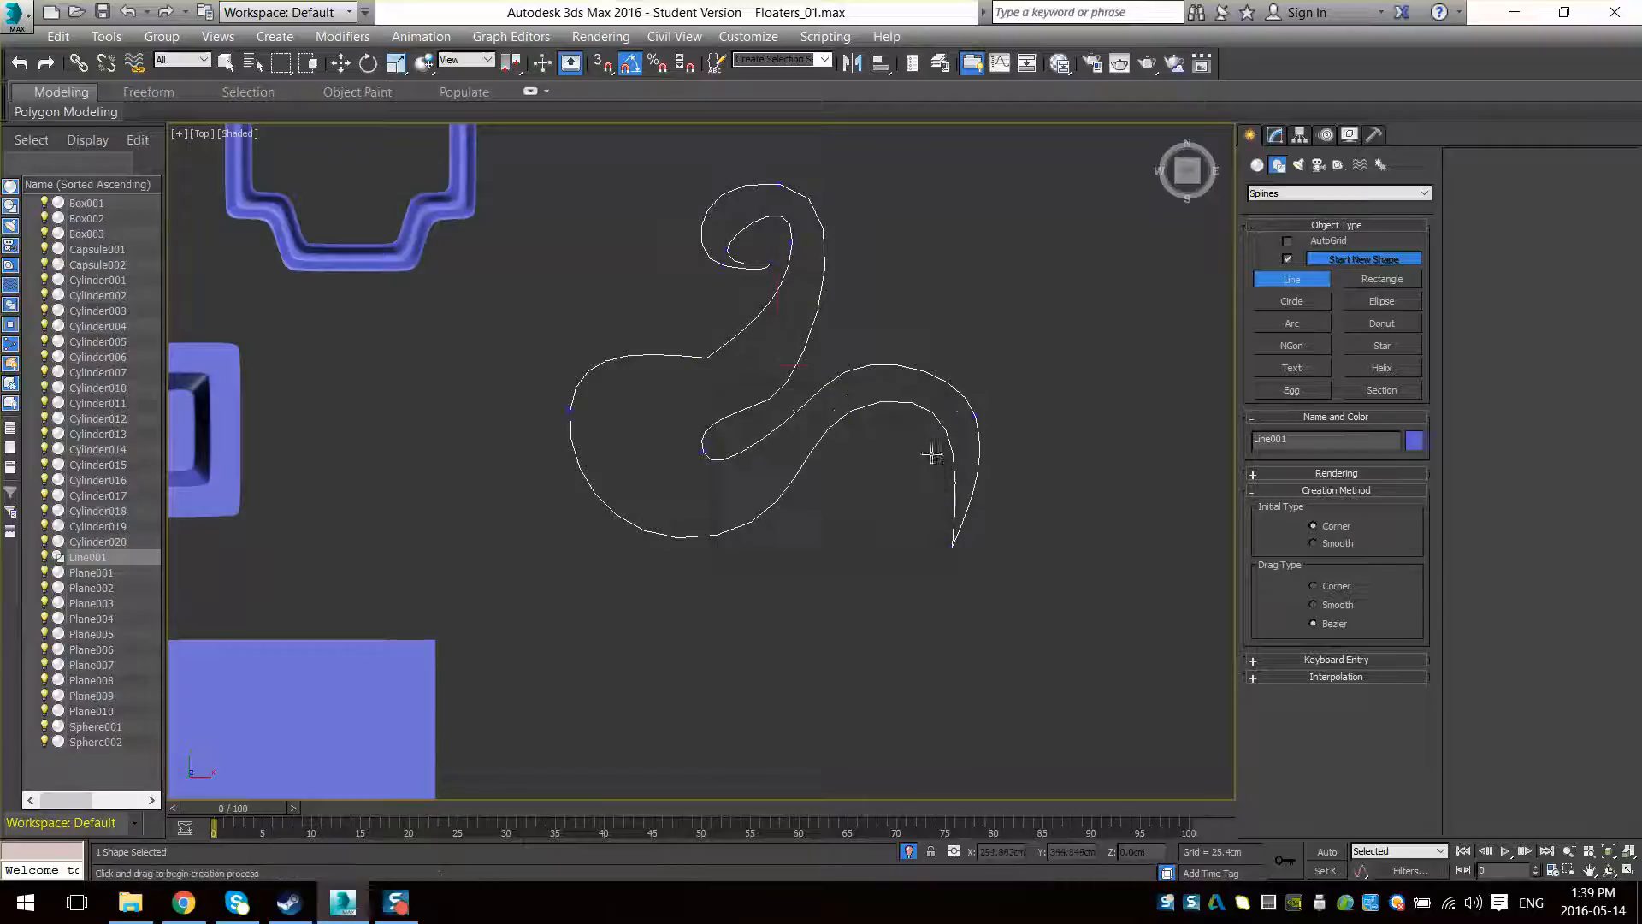
Edit the line at vertex level, moving the large lobe's outermost vertex slightly down and adjusting its Bezier handle to round the lobe
left_click(1299, 134)
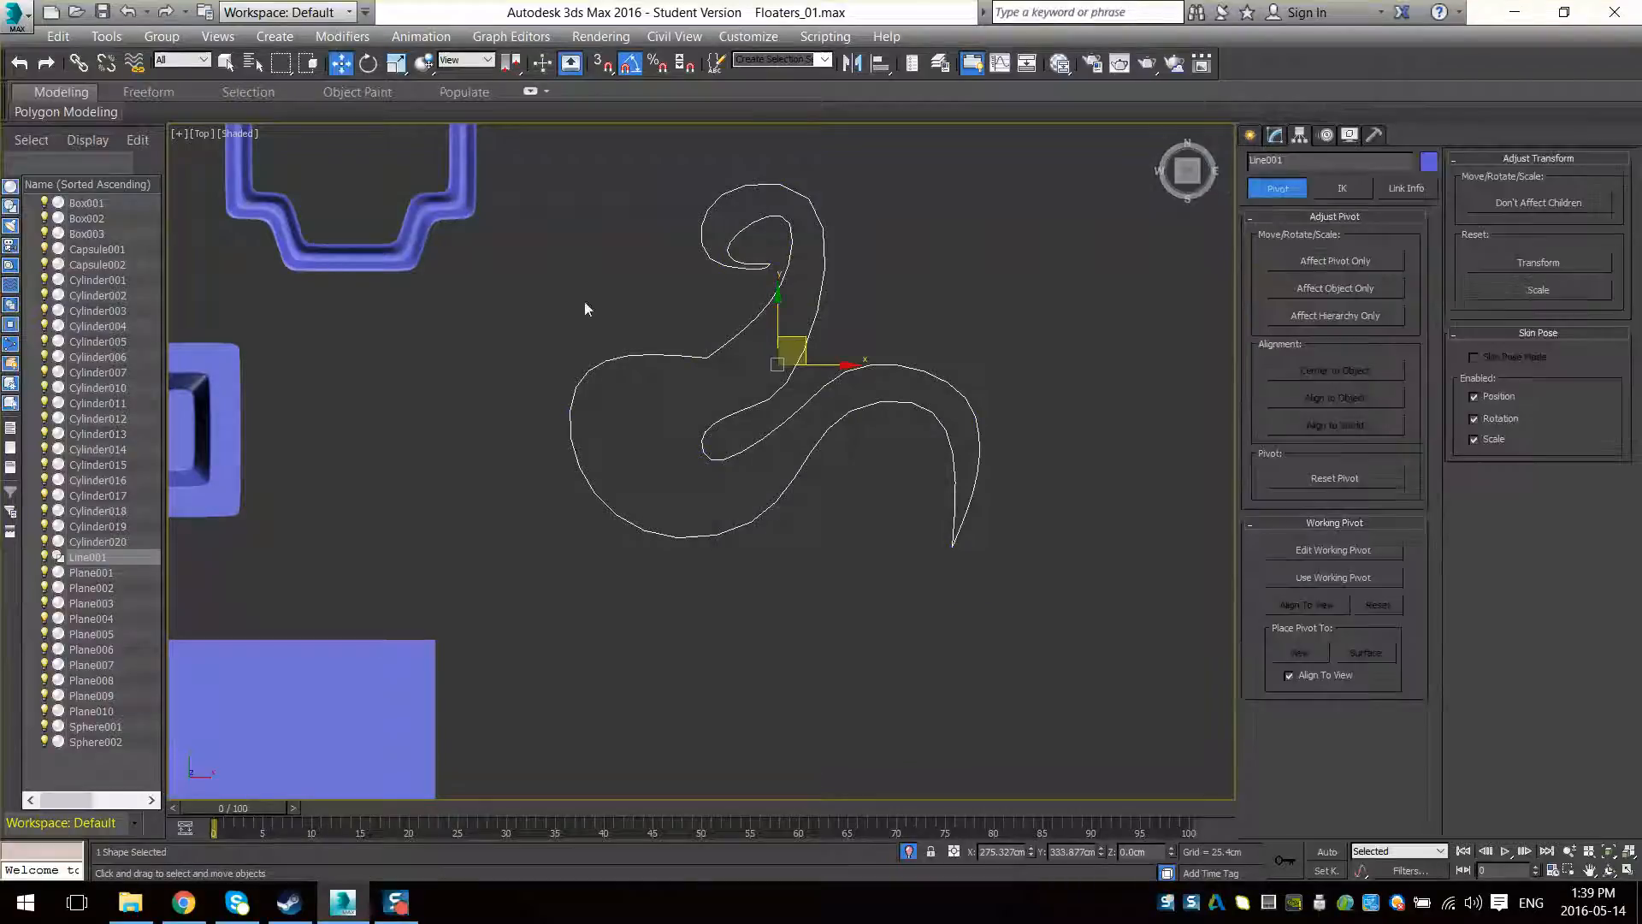
left_click(1276, 135)
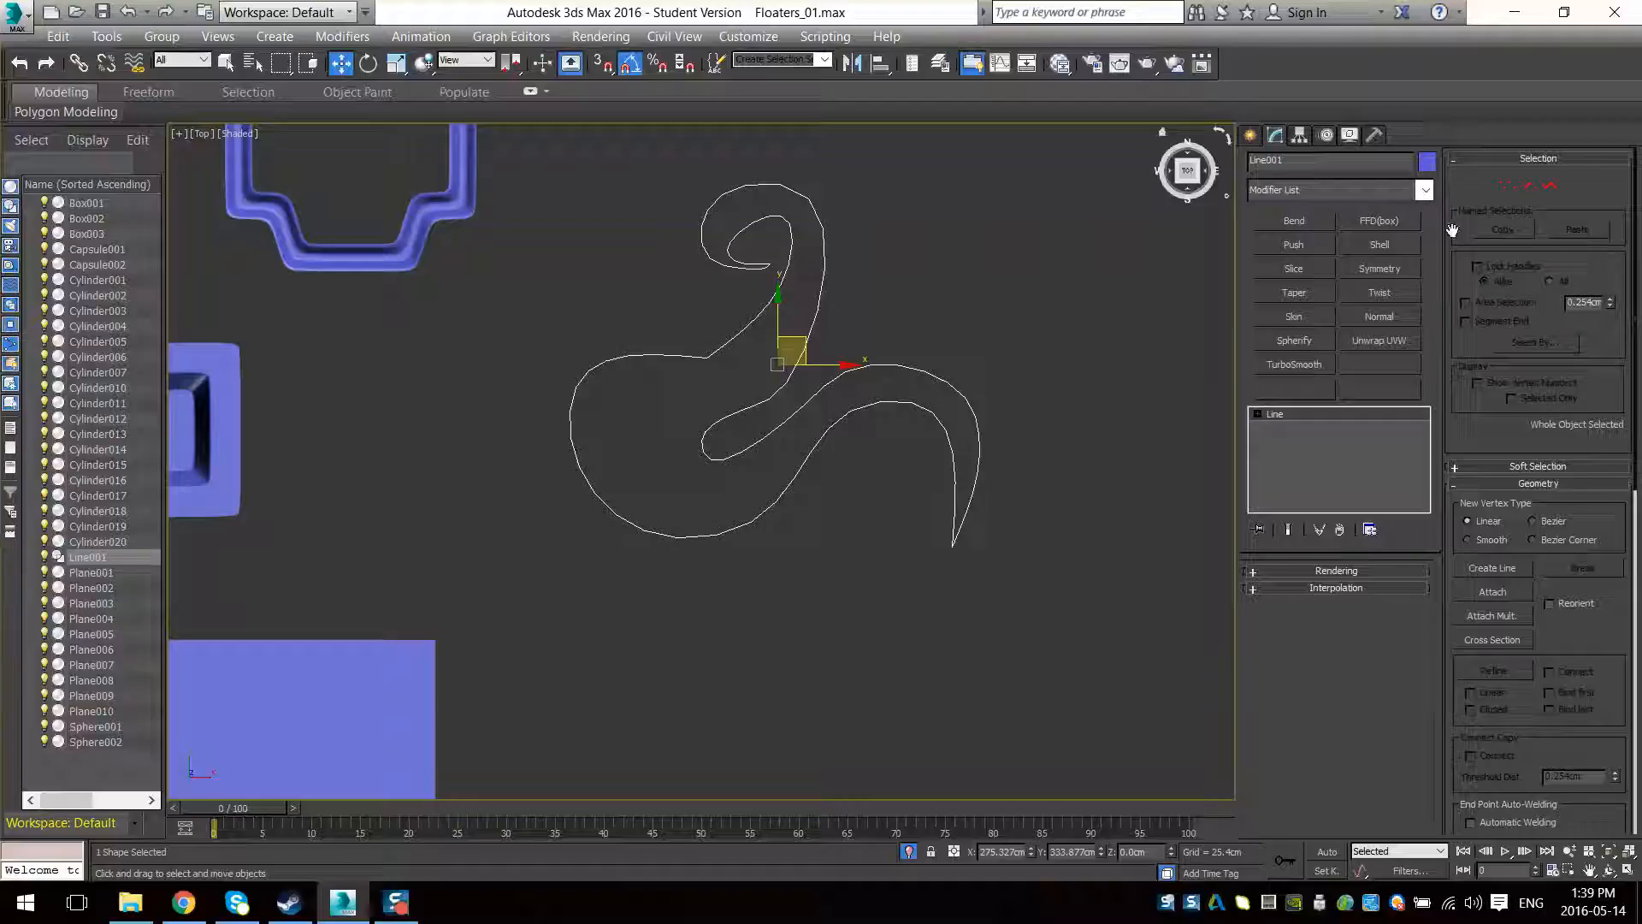
left_click(1508, 190)
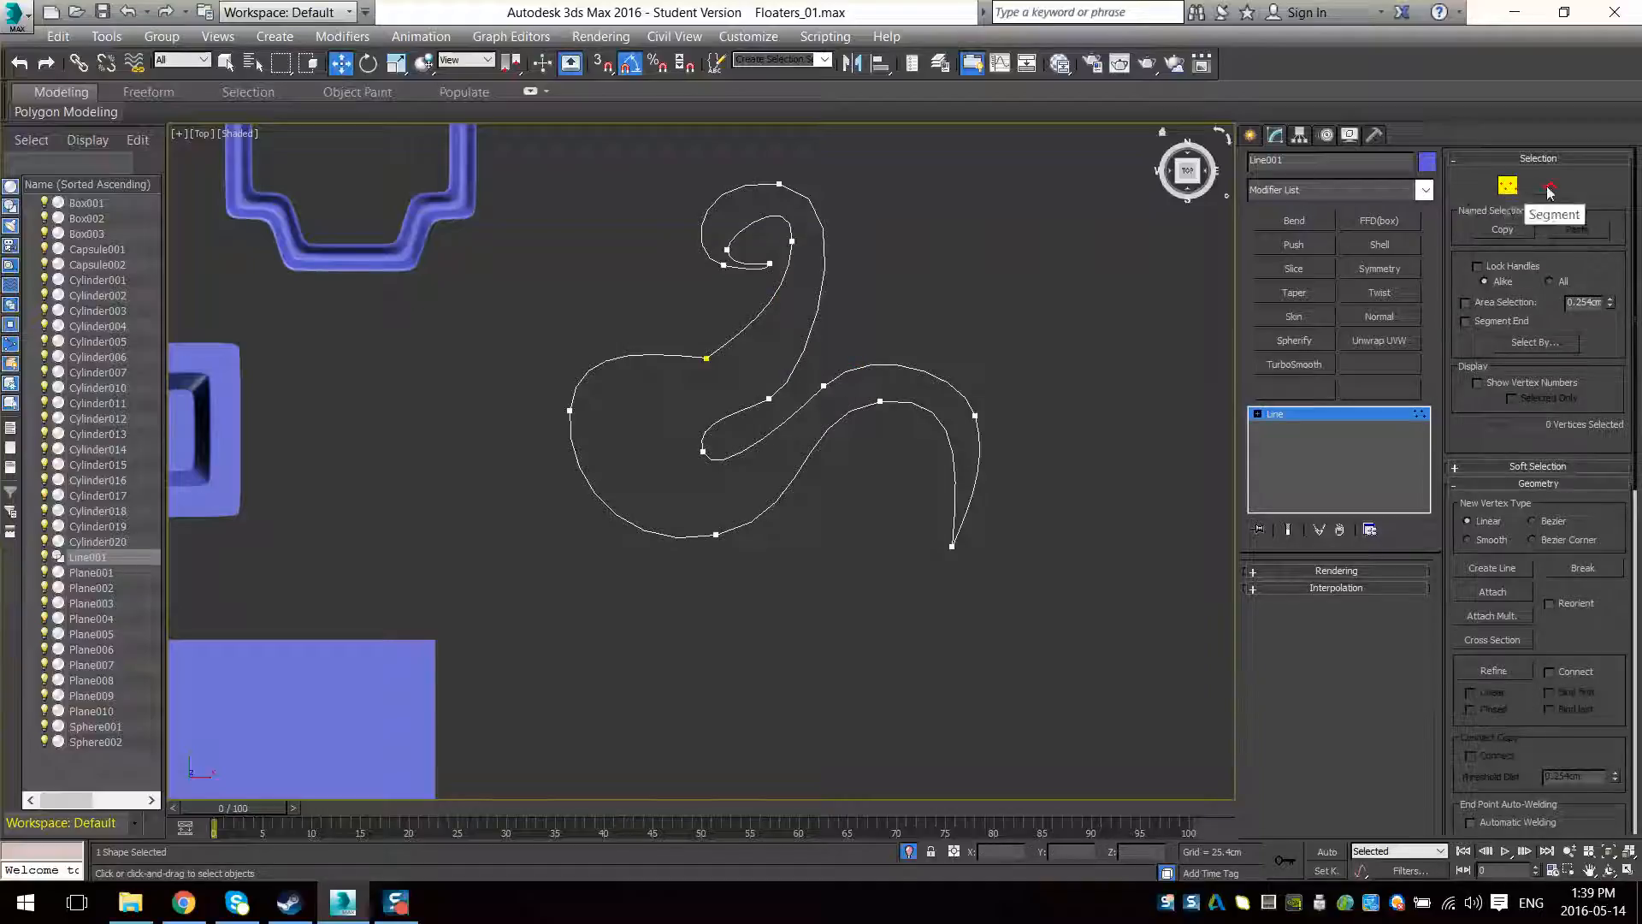
scroll(761, 413, "up", 3)
left_click_drag(719, 396, 637, 470)
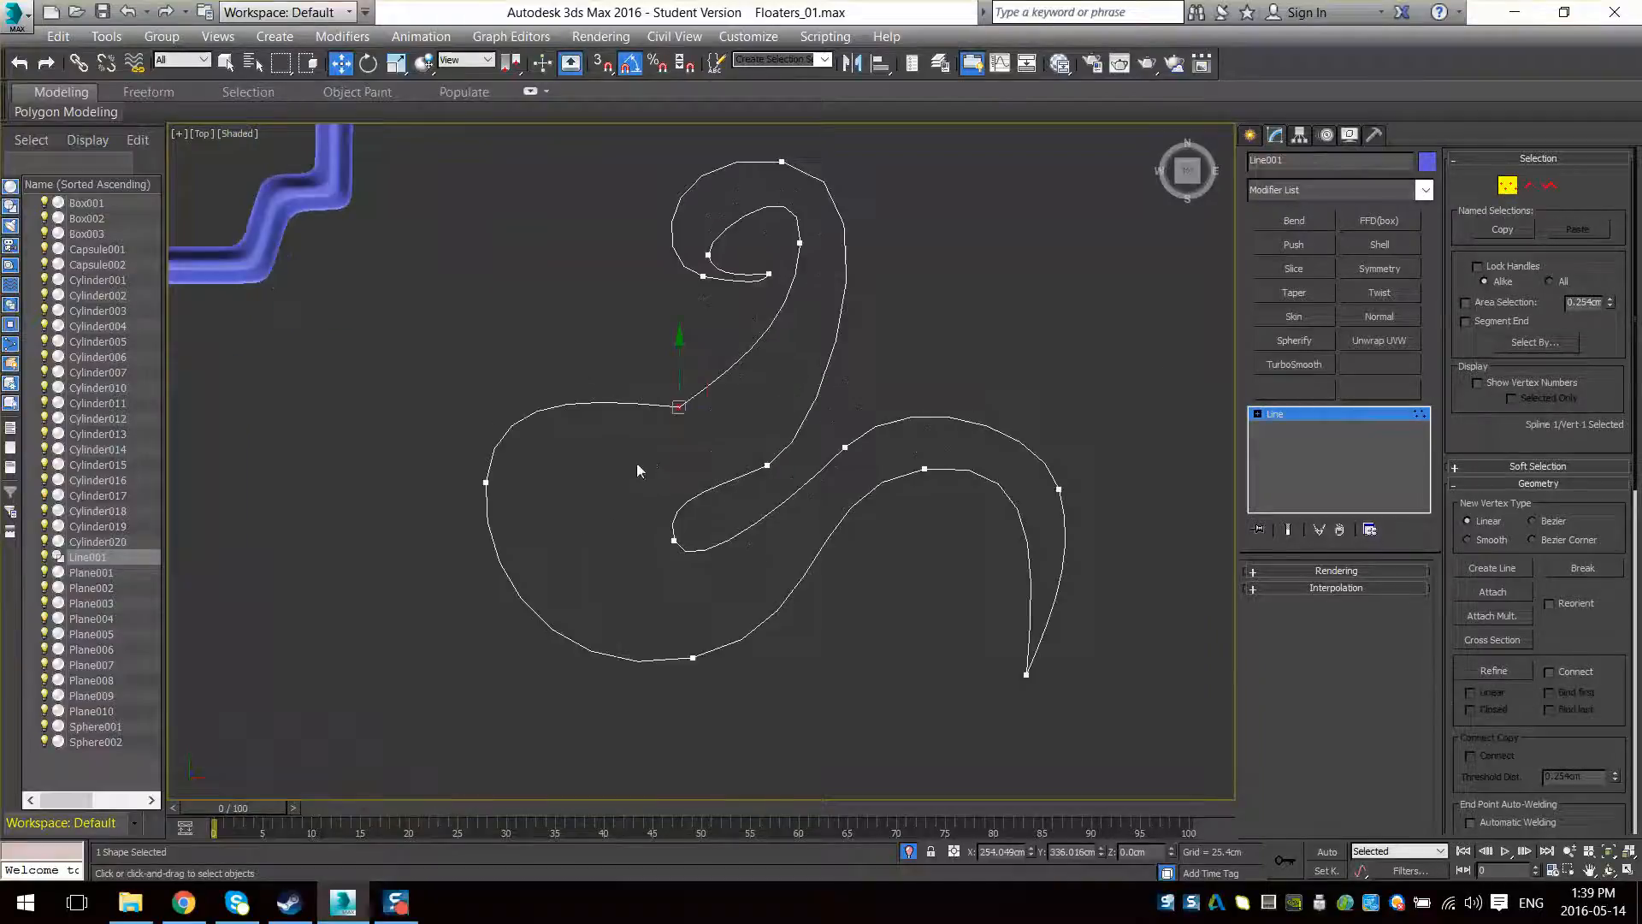
left_click_drag(509, 452, 443, 527)
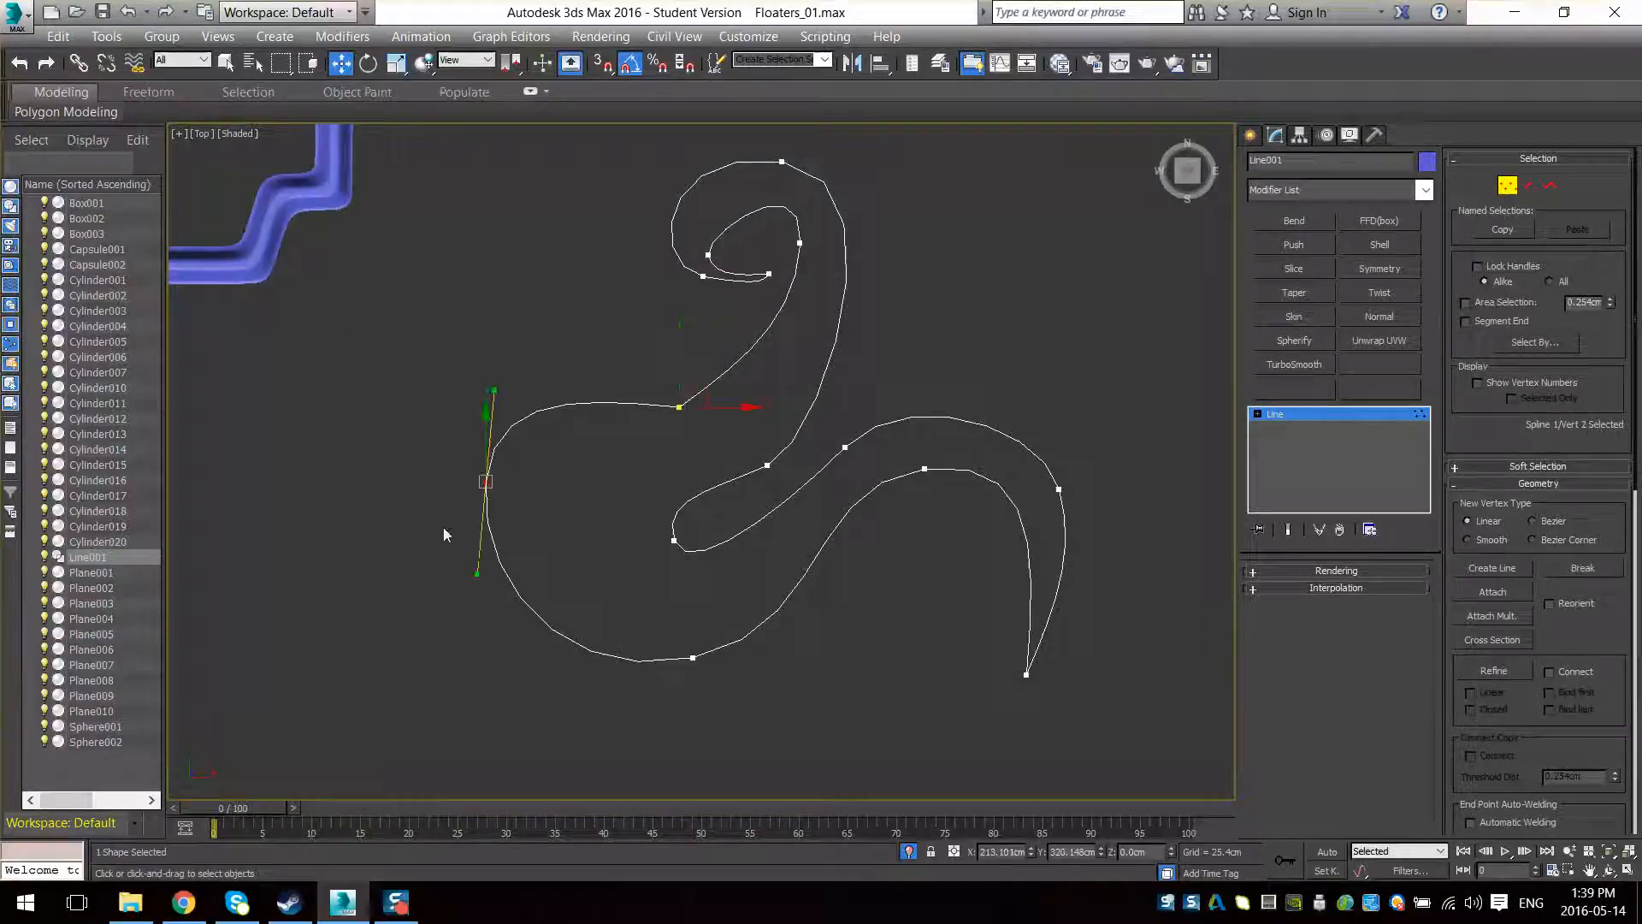
left_click_drag(514, 461, 508, 486)
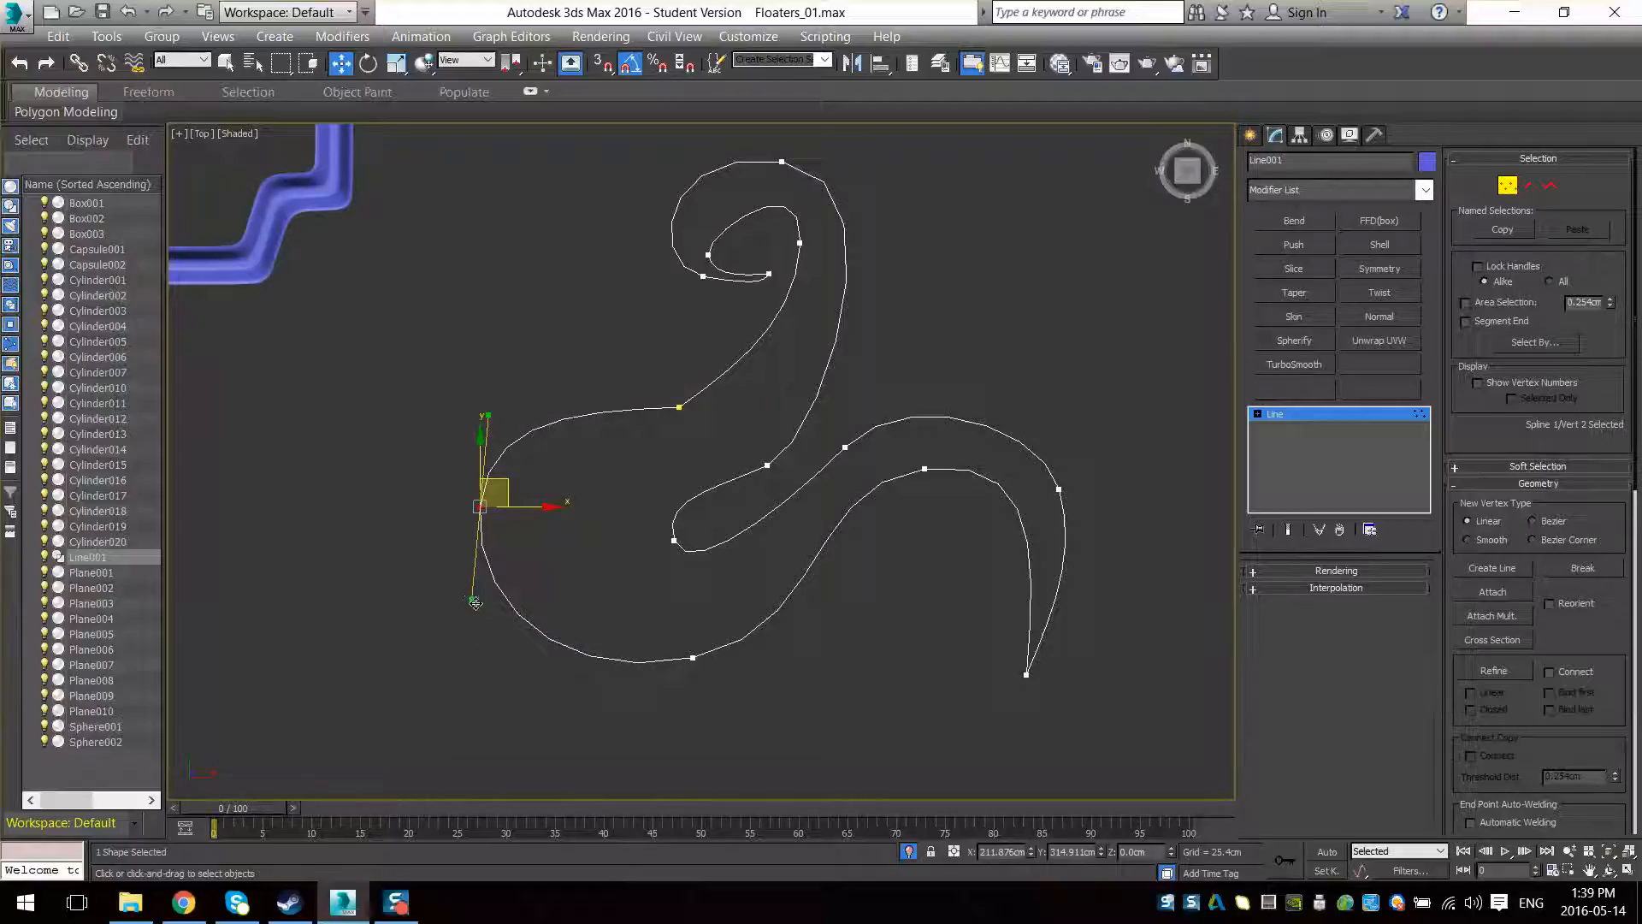
mouse_move(474, 603)
left_mouse_down()
mouse_move(446, 634)
mouse_move(460, 614)
left_mouse_up()
Move the inward pocket's vertex deeper into the lobe, and shift the neck-base vertex outward with an adjusted handle for a smoother curve
left_click_drag(723, 524, 667, 537)
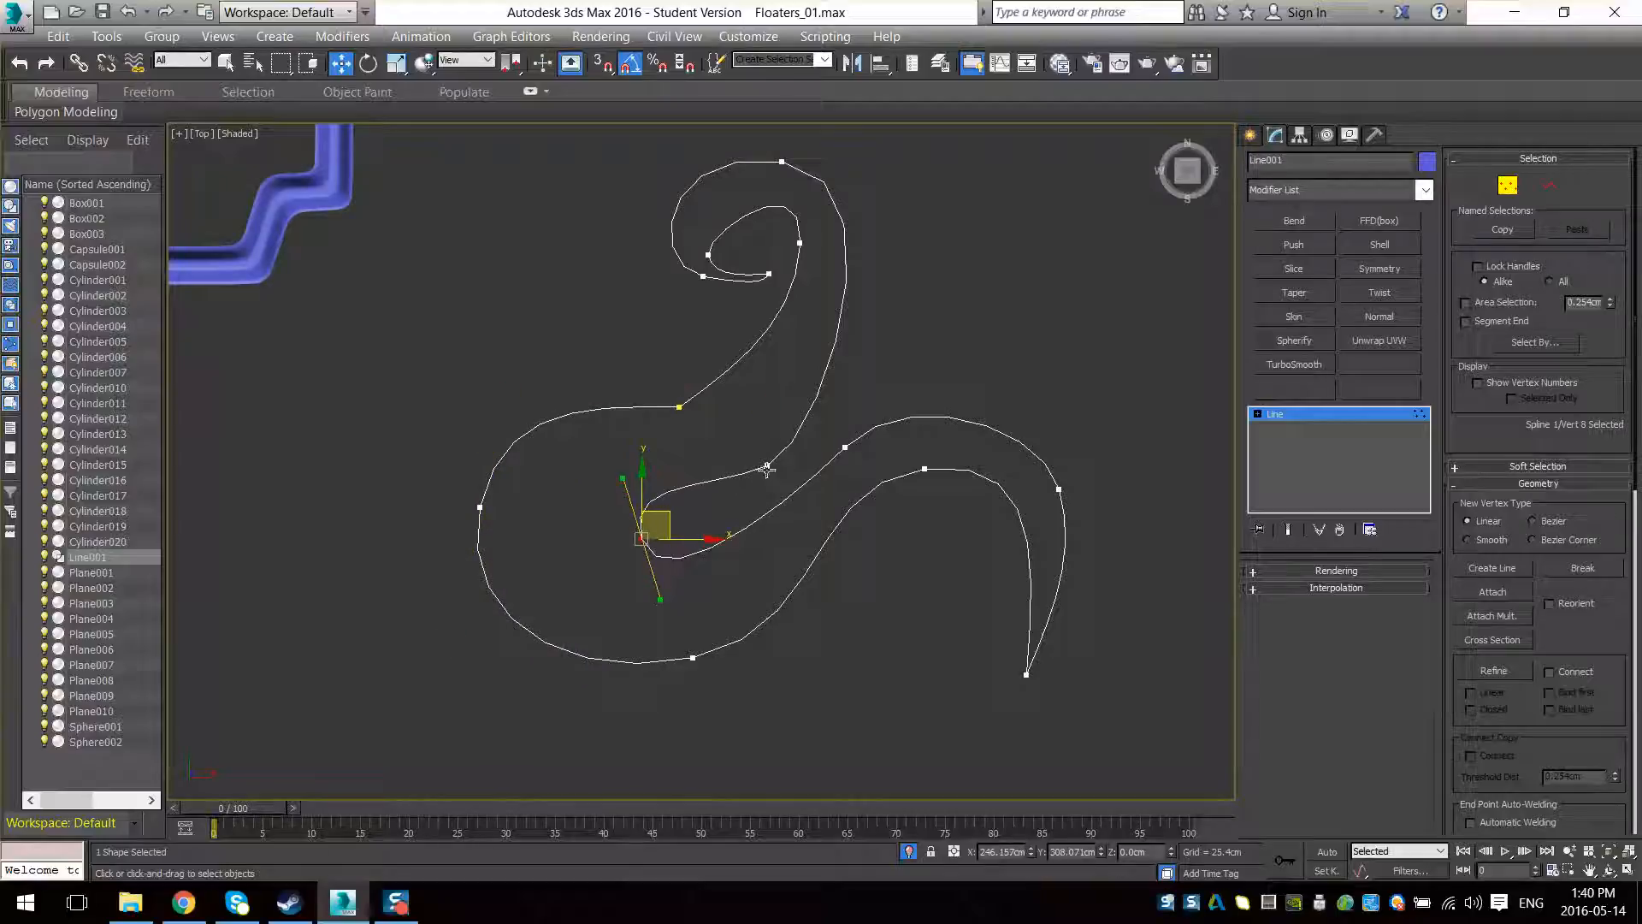
left_click(767, 469)
left_click_drag(788, 446, 801, 432)
left_click_drag(718, 477, 712, 511)
left_click_drag(806, 430, 818, 425)
Move the vertex on the tail's inner arch toward the tip and stretch its Bezier handle to thin the tail
left_click(923, 469)
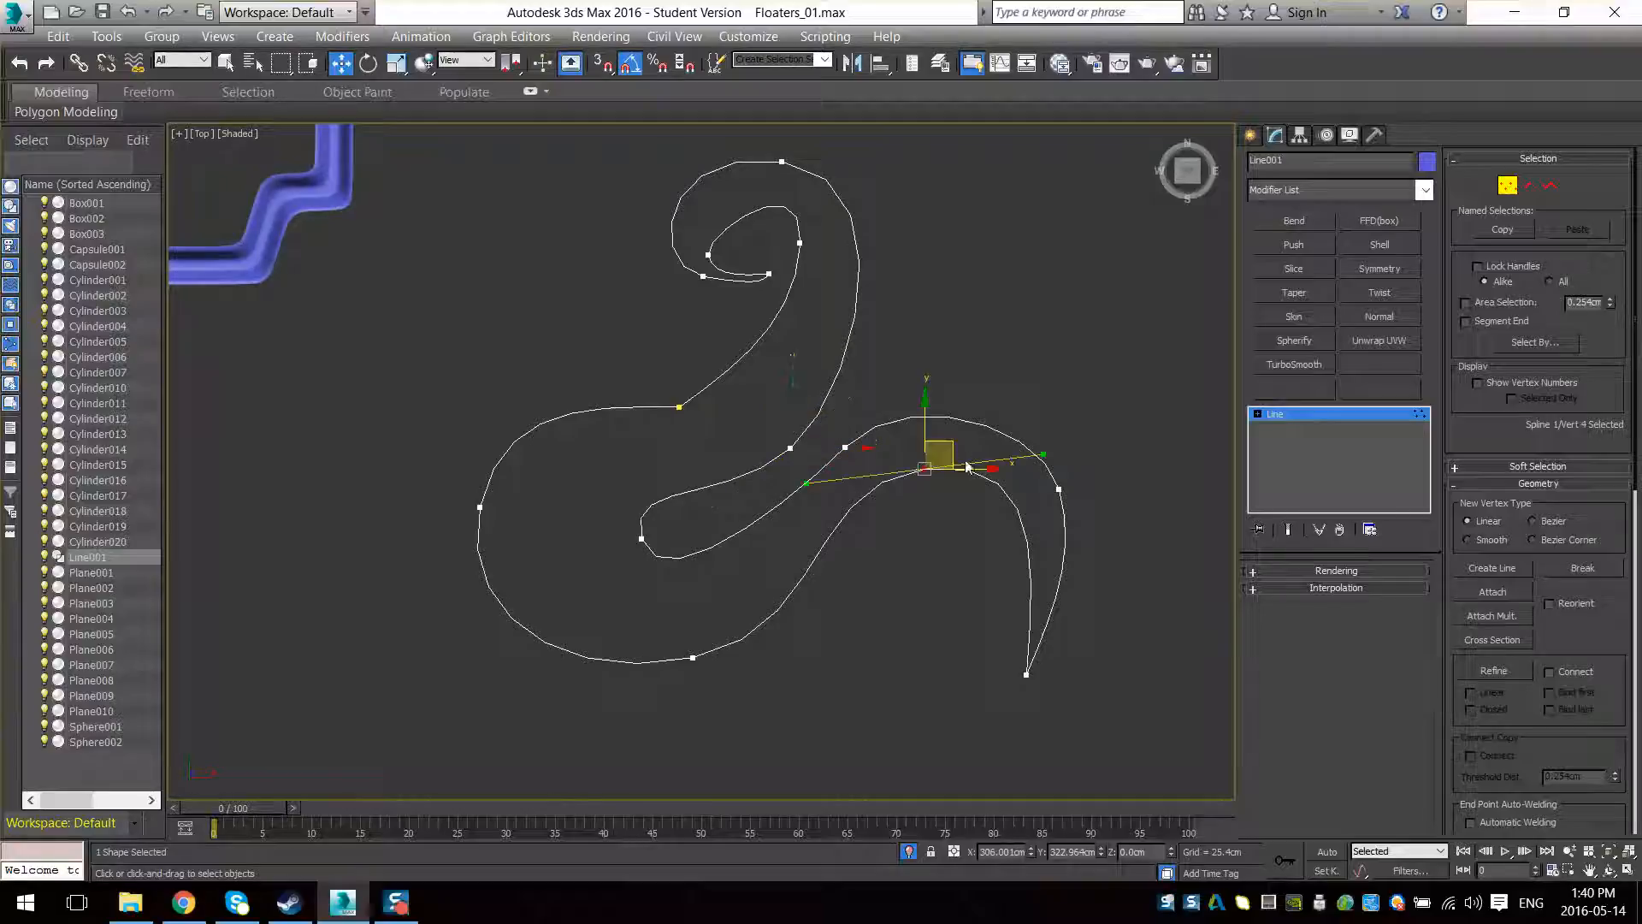
left_click_drag(967, 466, 979, 469)
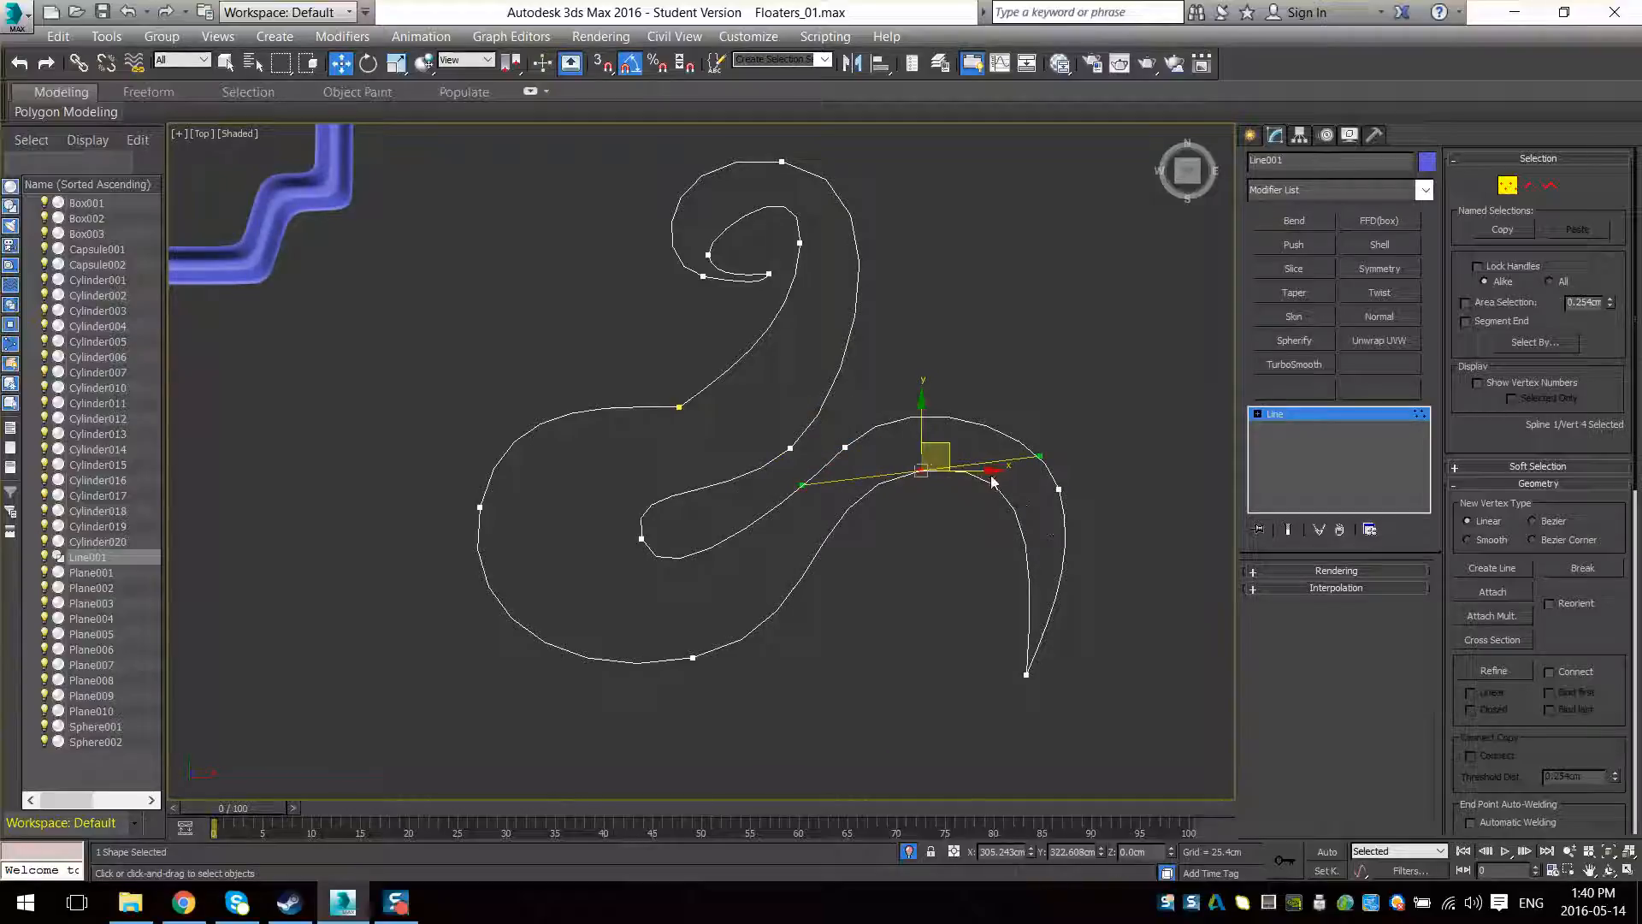
left_click(1012, 470)
left_click(921, 468)
mouse_move(1038, 454)
left_mouse_down()
mouse_move(1070, 445)
mouse_move(1051, 452)
left_mouse_up()
left_click_drag(952, 454, 966, 452)
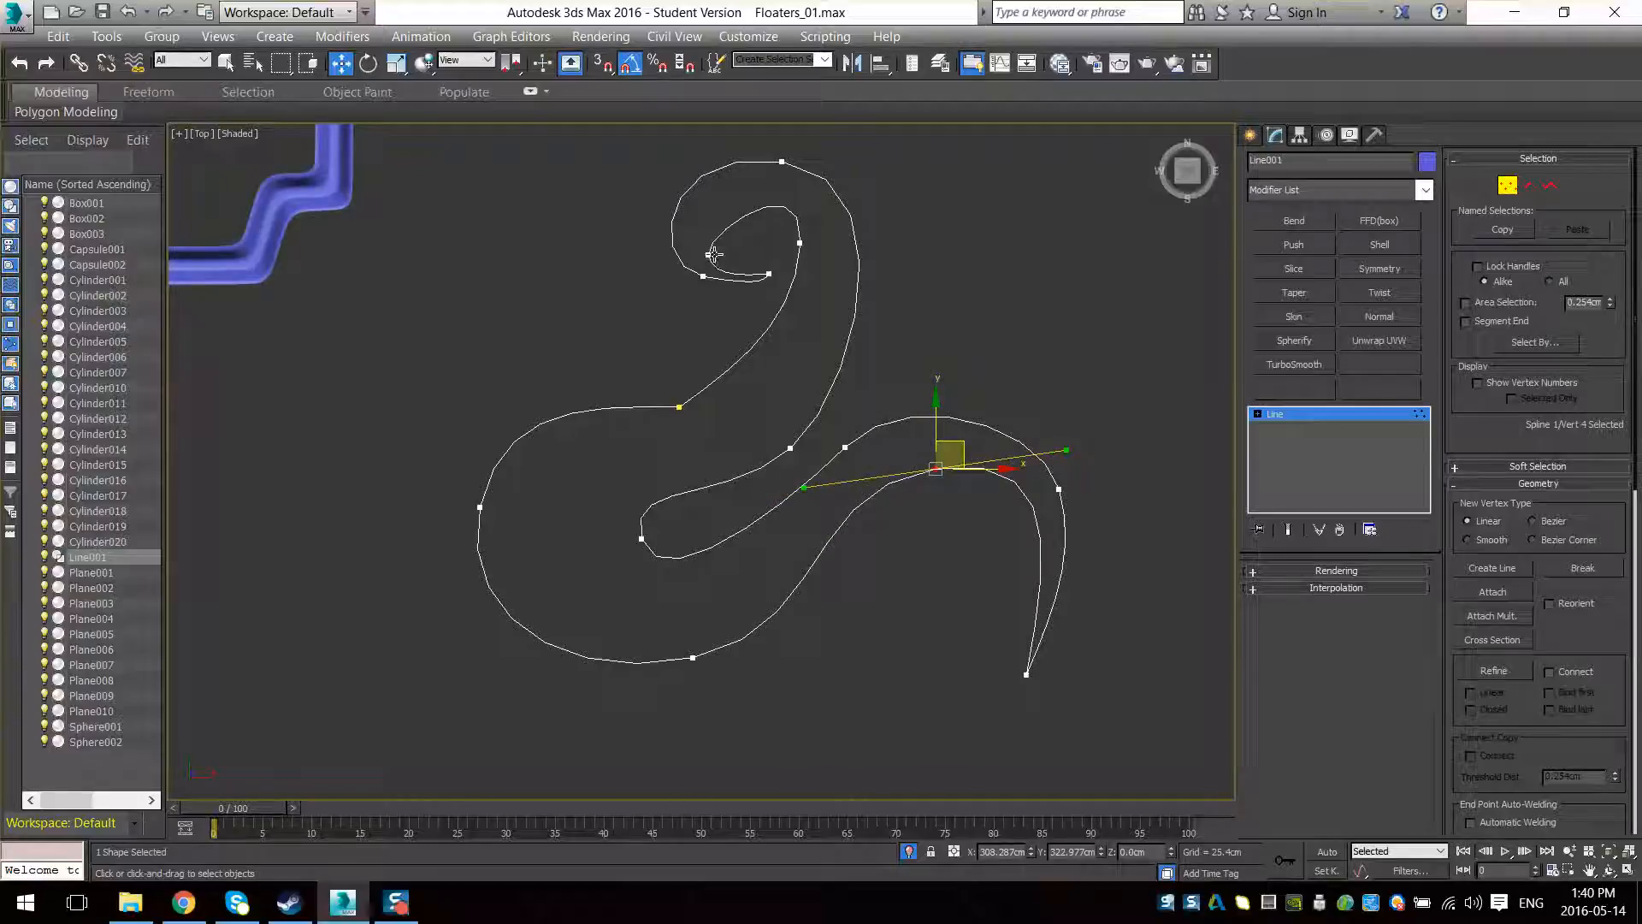
Widen the curled hook by moving the two vertices on its outer and inner bend away from the neck
left_click(711, 255)
left_click(769, 274)
left_click(703, 277)
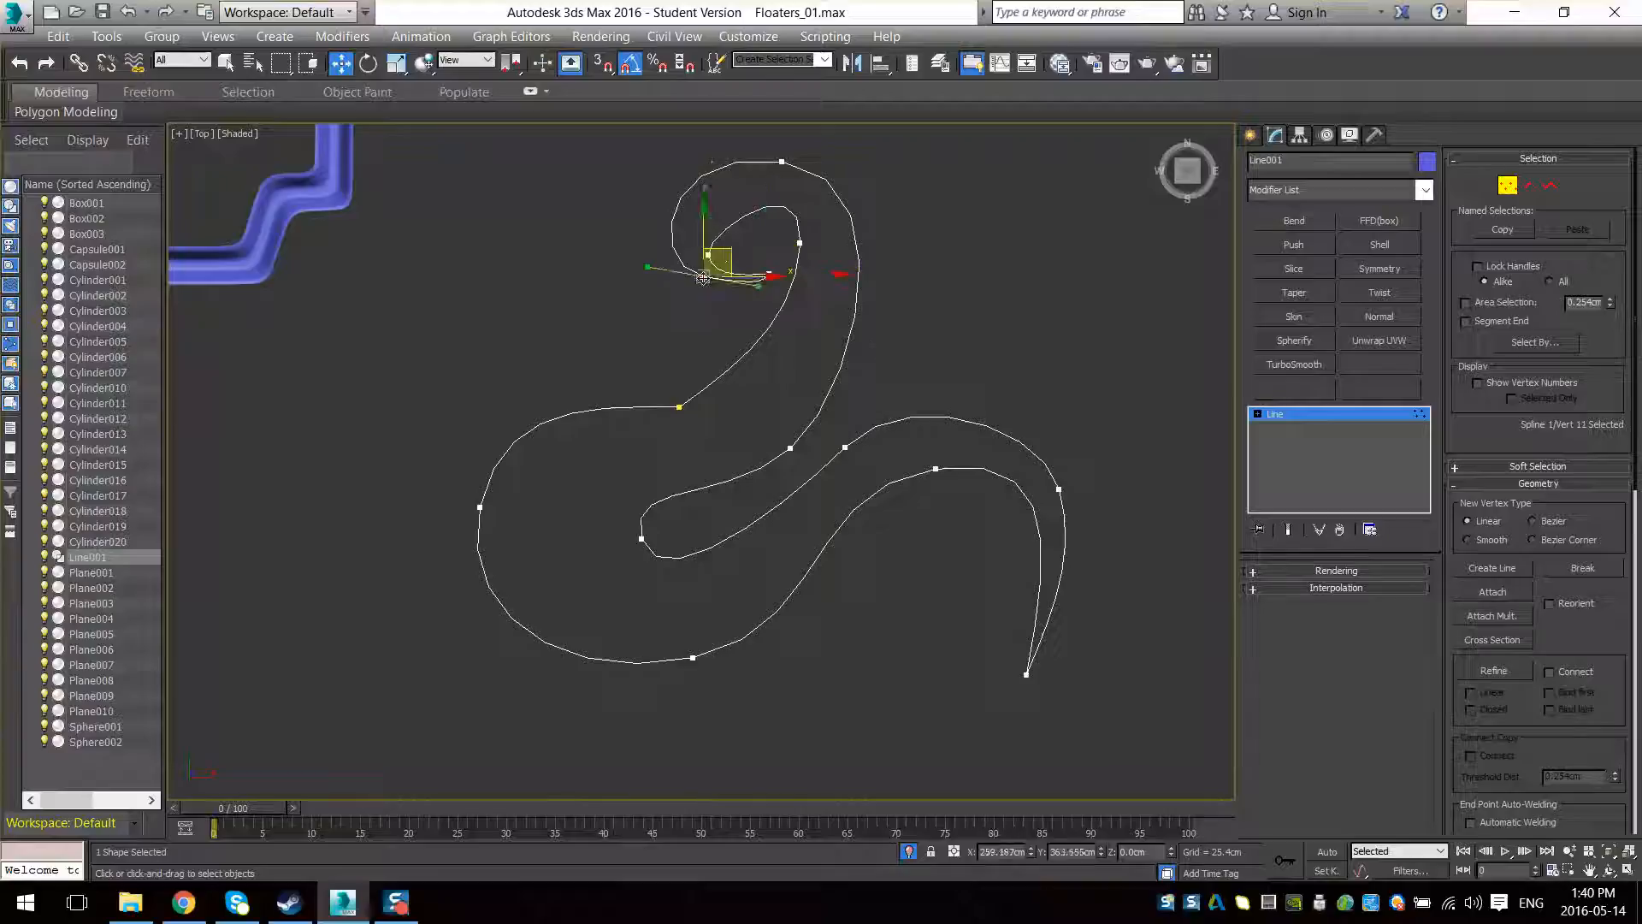
mouse_move(732, 255)
left_mouse_down()
mouse_move(708, 258)
mouse_move(717, 229)
left_mouse_up()
left_click(708, 255)
Move the vertex on the hook's inner neck side slightly outward and up, and adjust its Bezier handle to smooth the curve
left_click(800, 243)
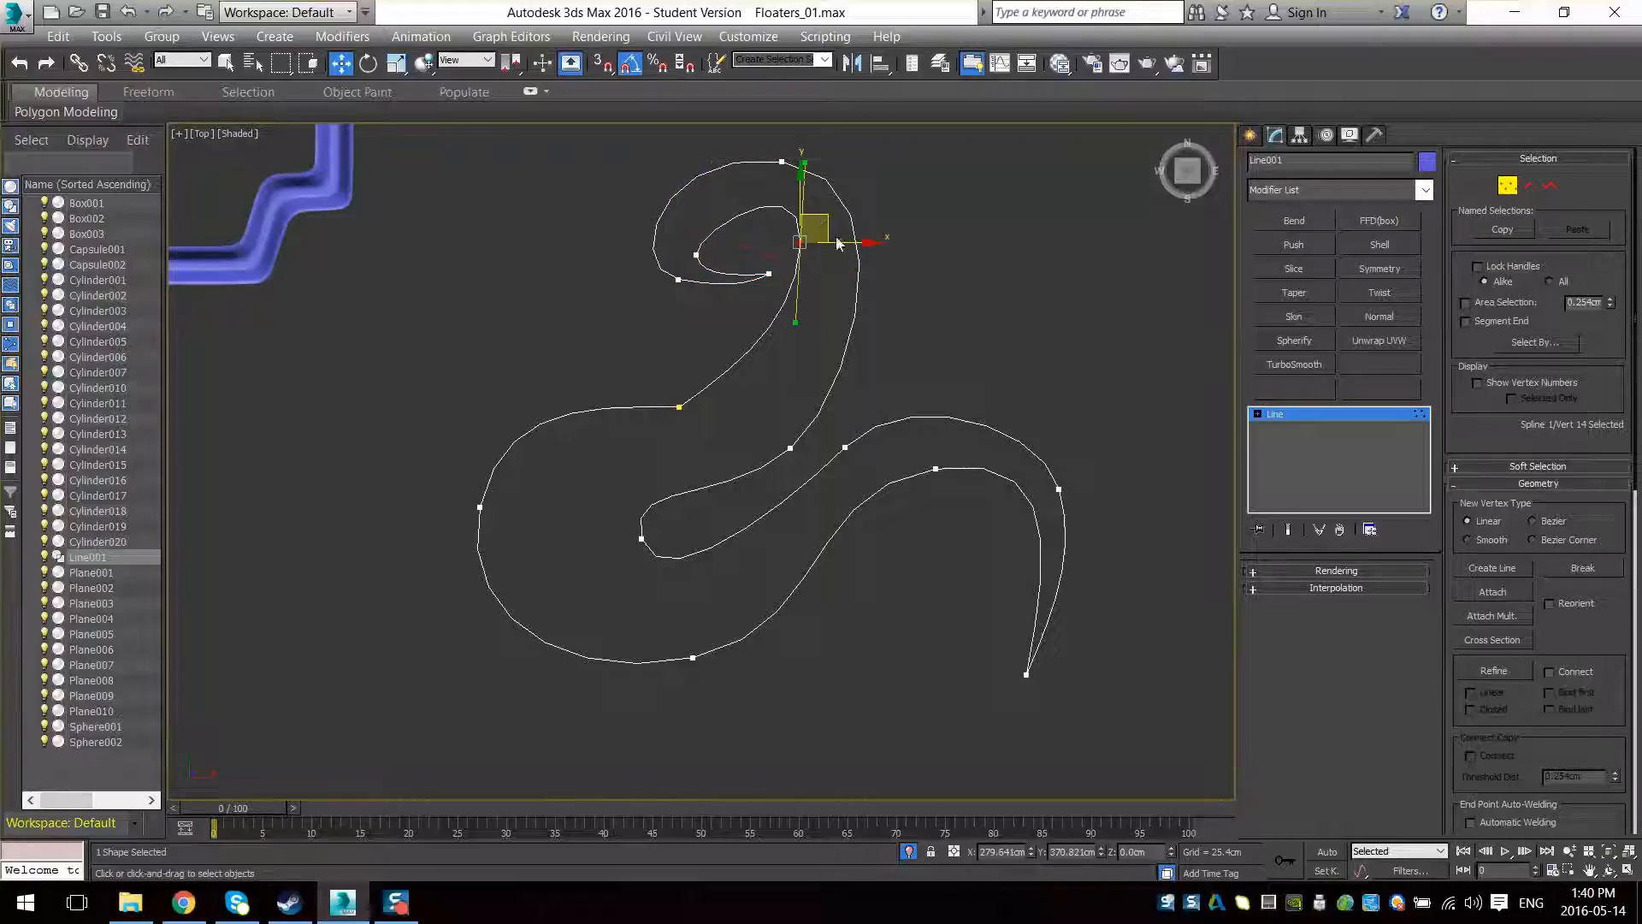
left_click_drag(821, 229, 831, 226)
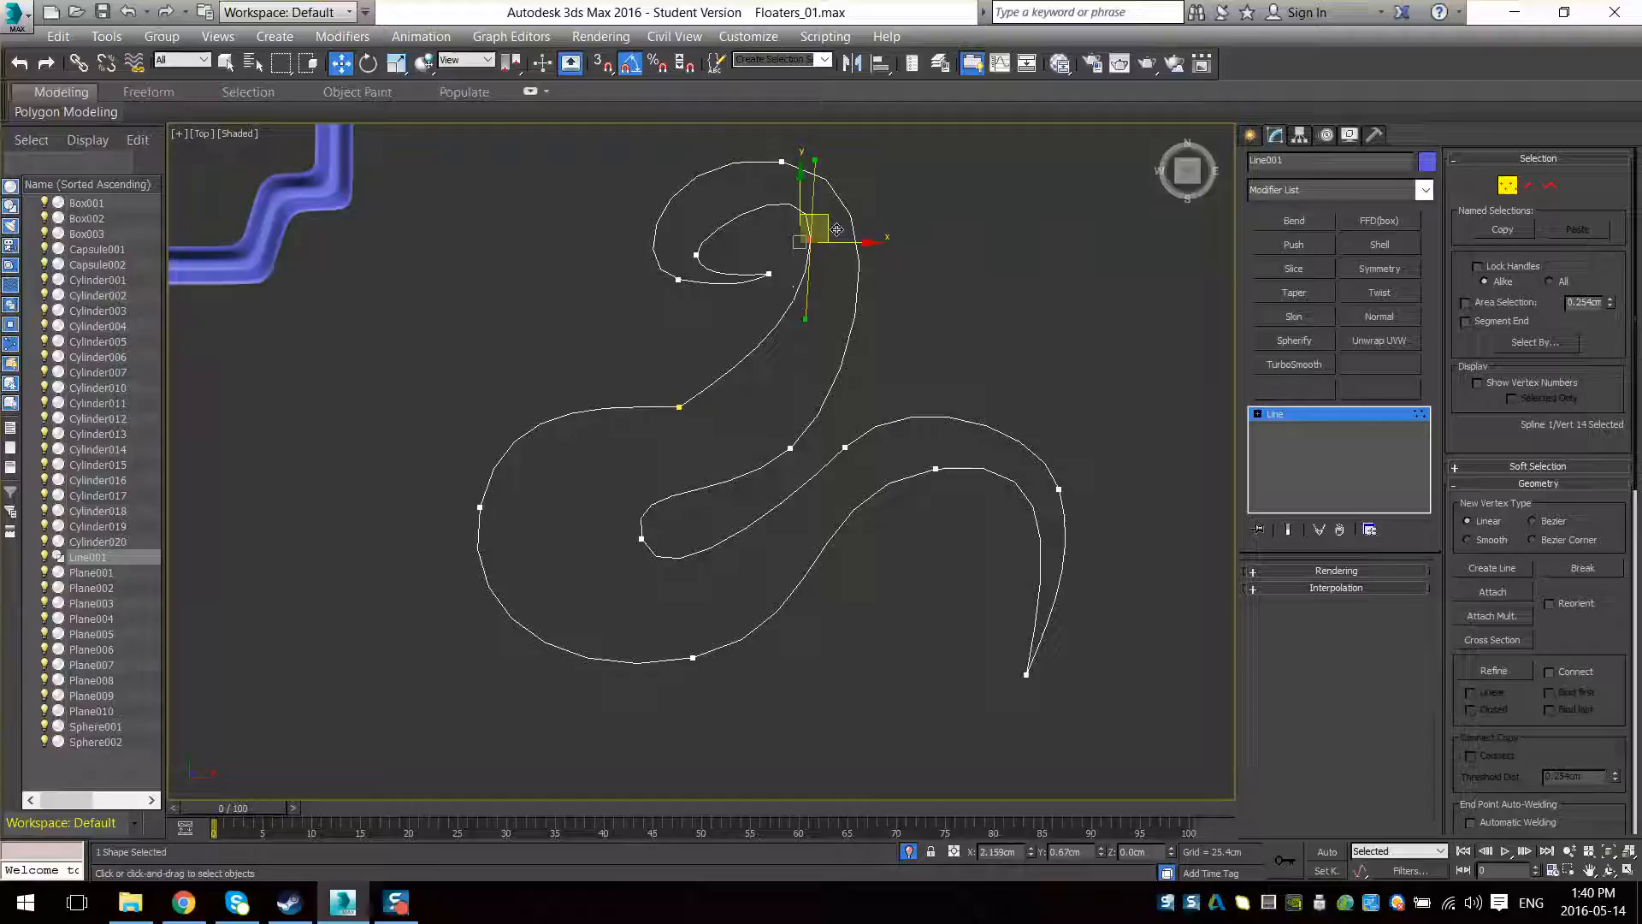
left_click_drag(809, 325, 819, 341)
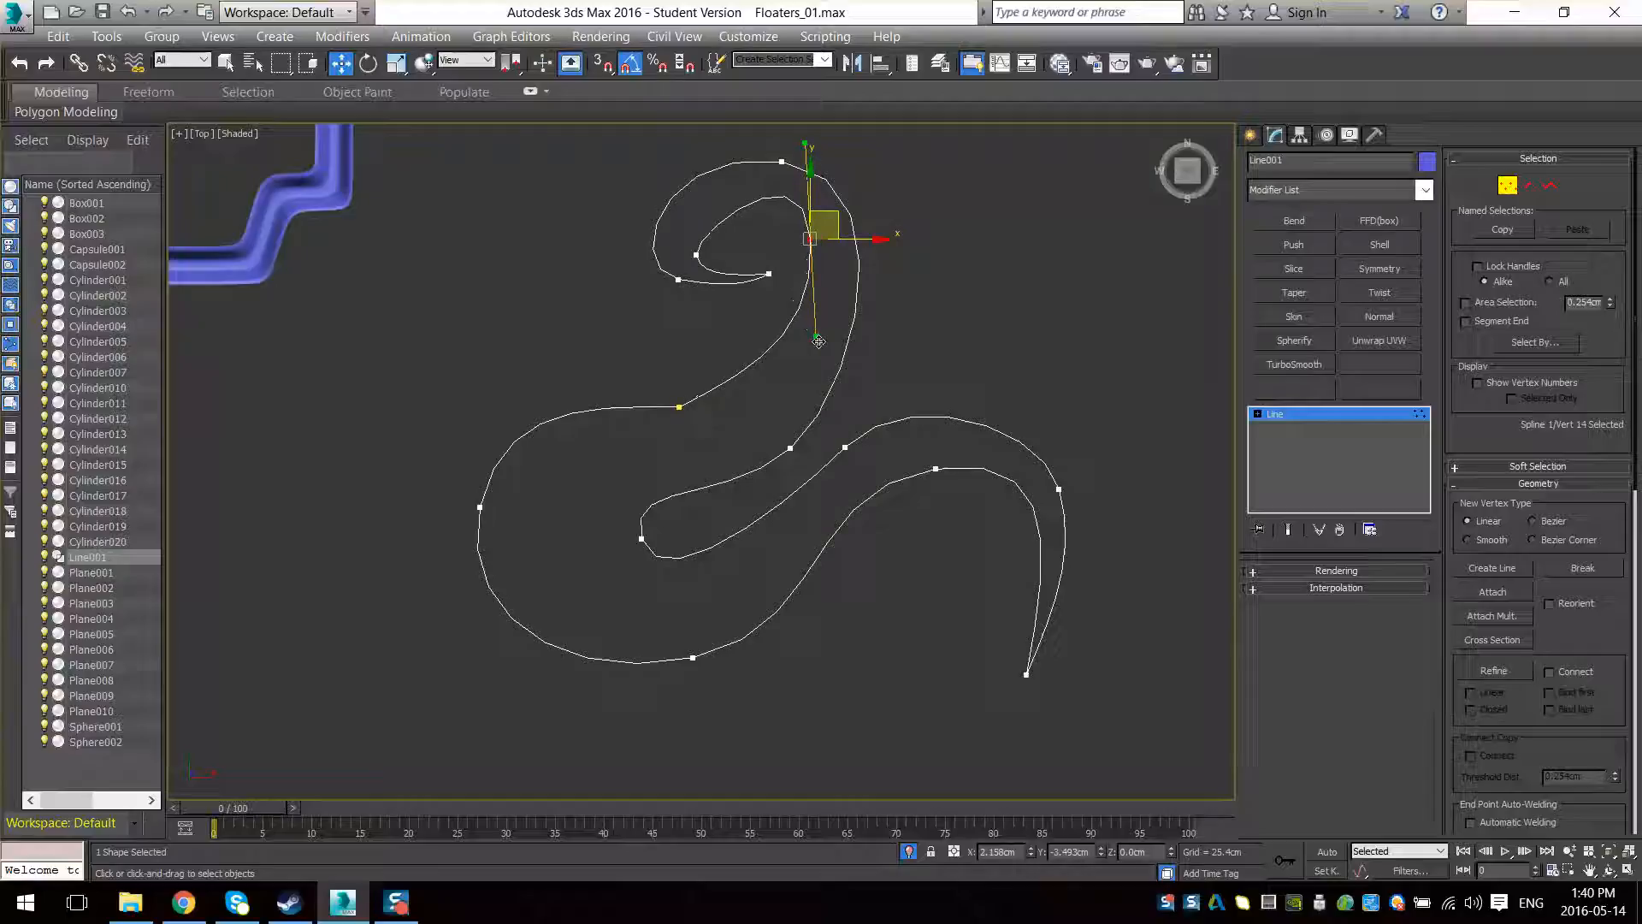
Move the vertex at the top of the hook's outer curve slightly outward, away from the neck
left_click(780, 162)
left_click_drag(824, 153, 810, 148)
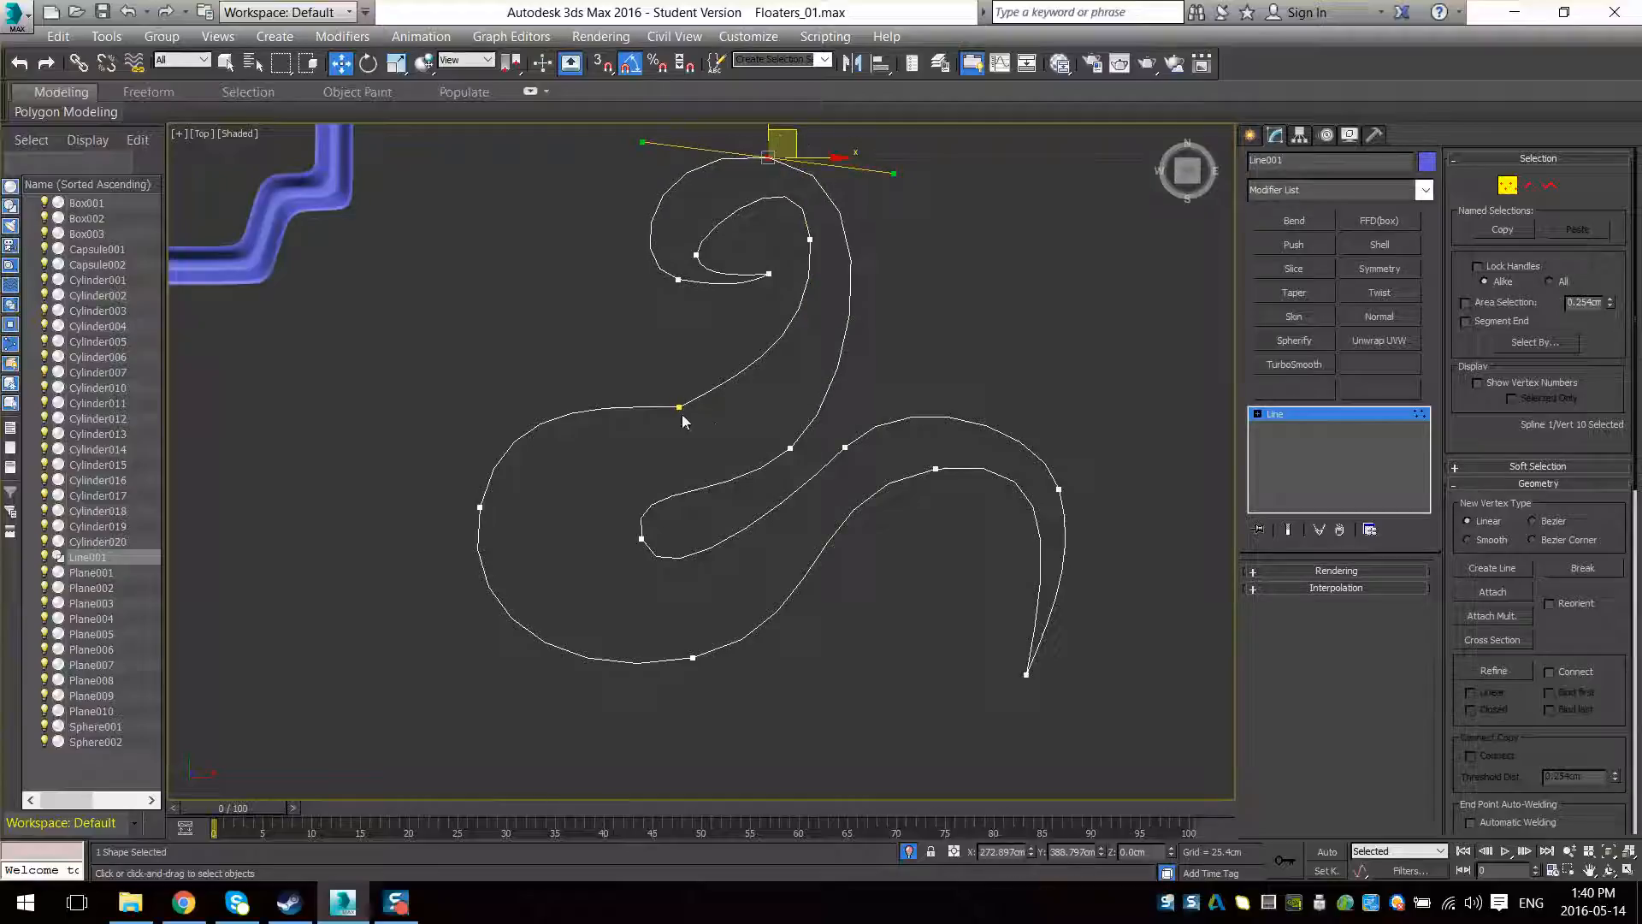
Convert the corner vertex where the neck meets the lobe to Bezier, and adjust its handles and position for a smooth transition
left_click(679, 407)
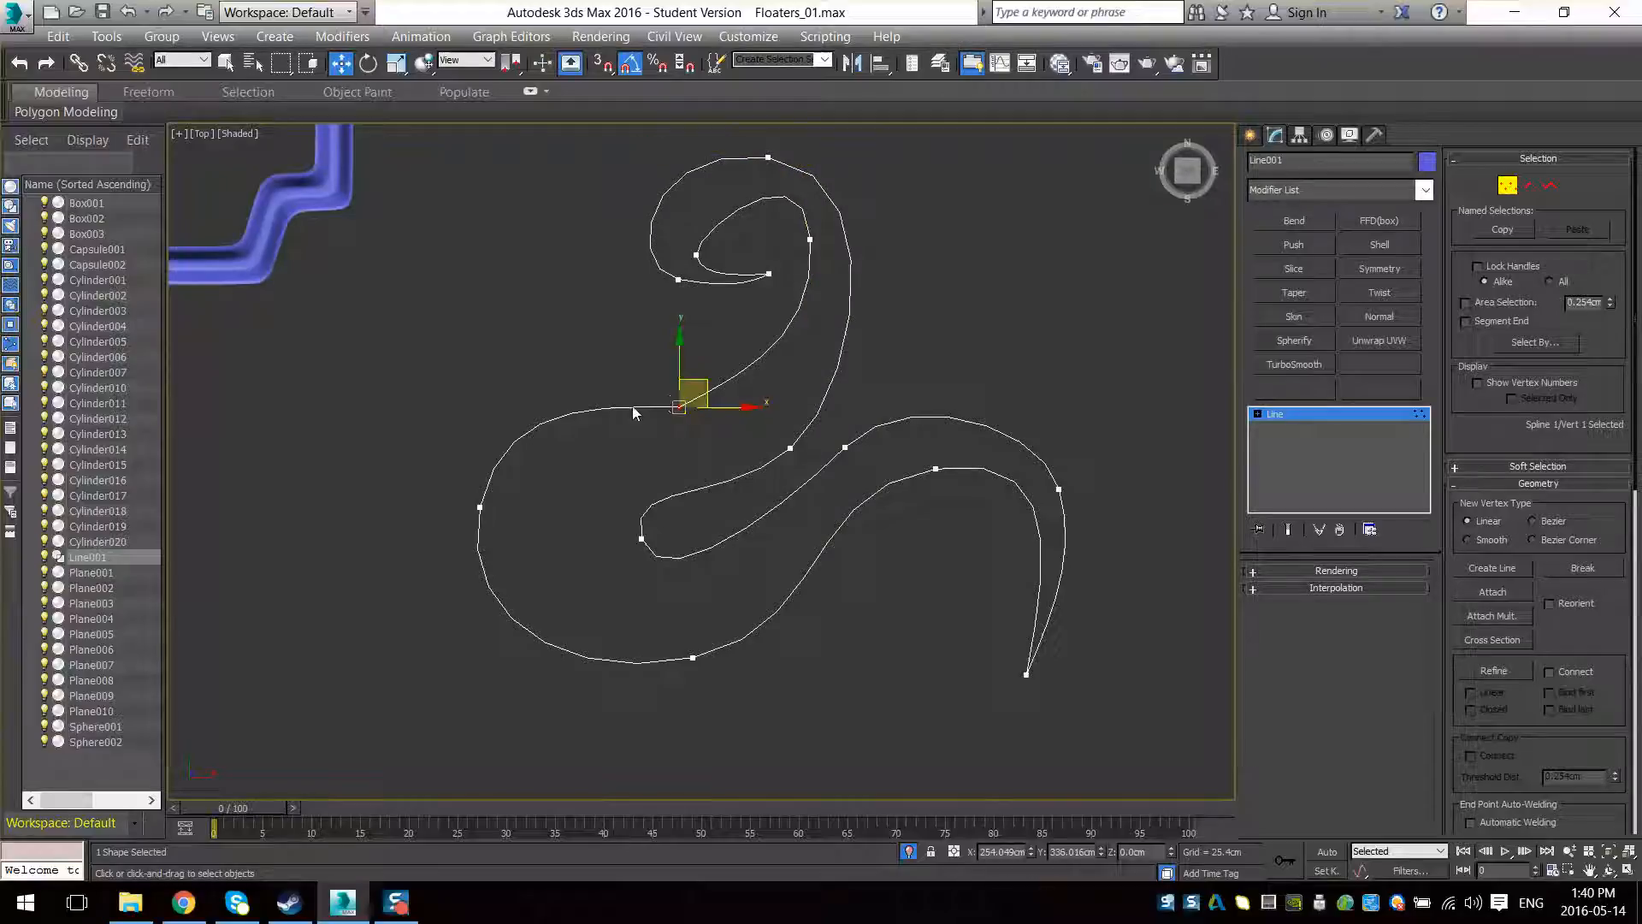
left_click(696, 411)
left_click(679, 407)
scroll(686, 393, "up", 3)
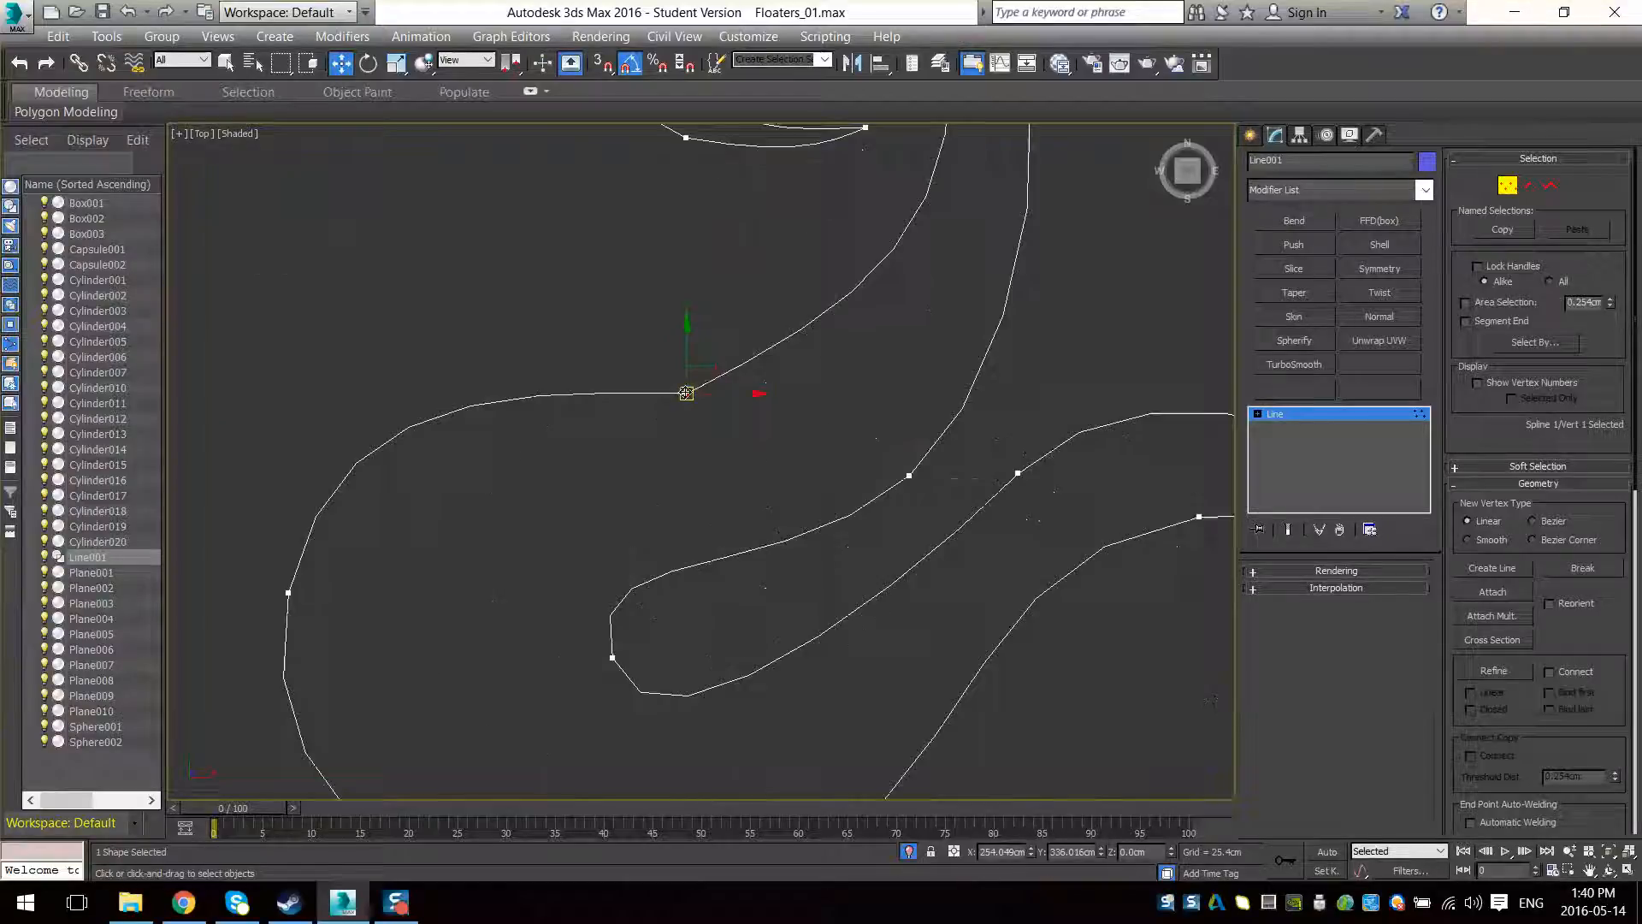
scroll(686, 392, "down", 3)
right_click(685, 391)
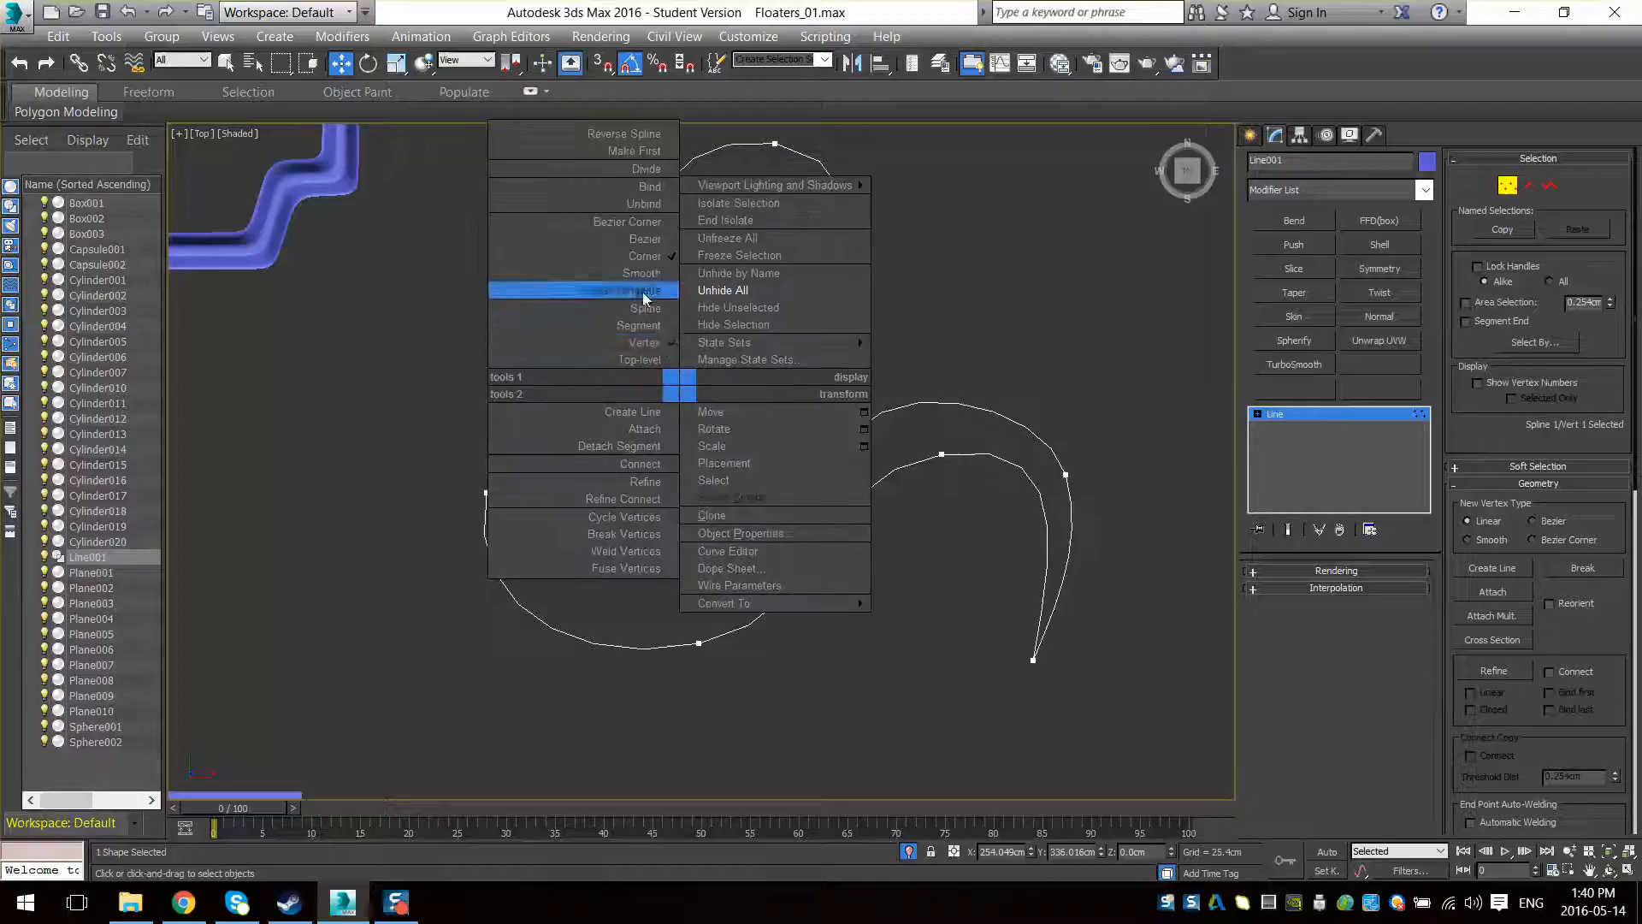
left_click(644, 241)
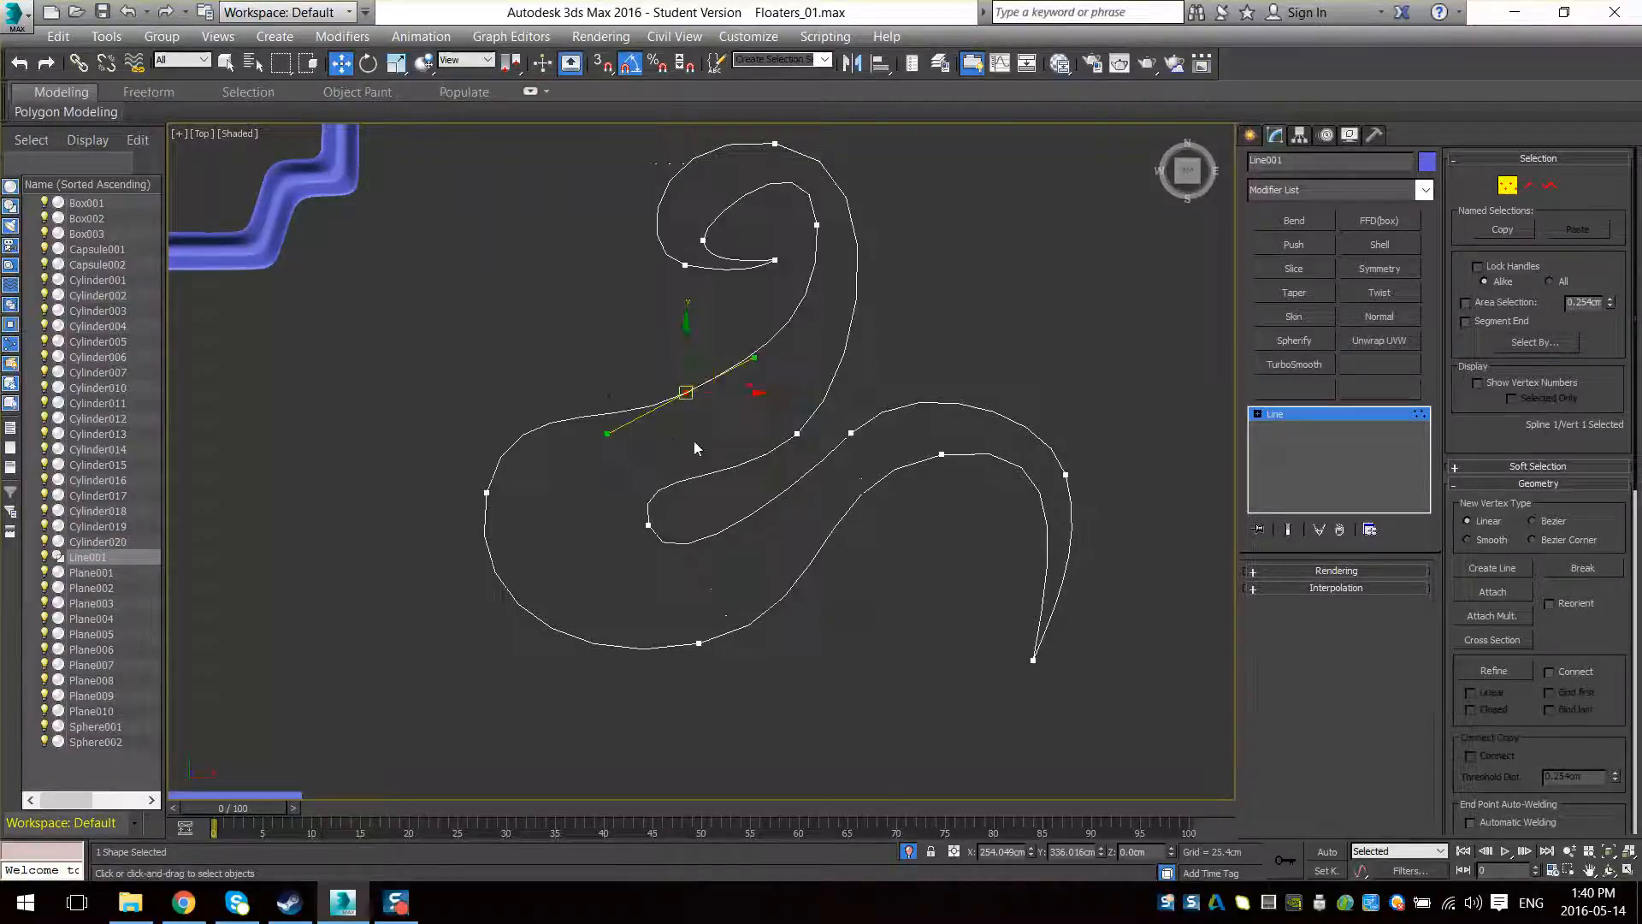
left_click_drag(610, 436, 729, 361)
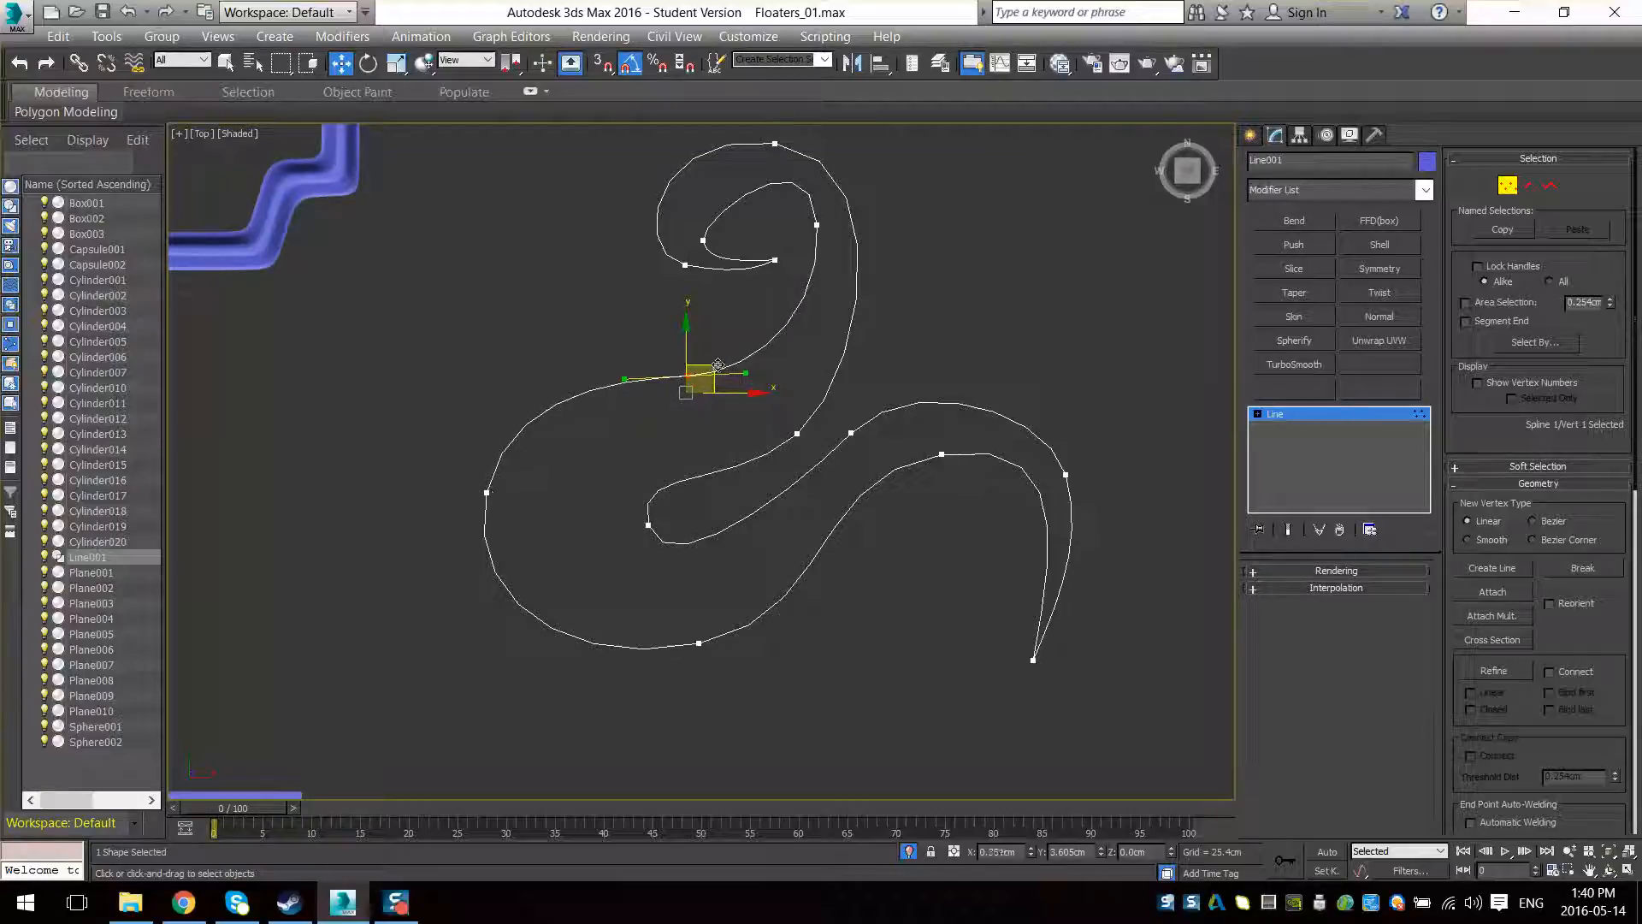
Shift the lobe's outermost vertex and the vertex on the hook's inner bend slightly outward
left_click(488, 493)
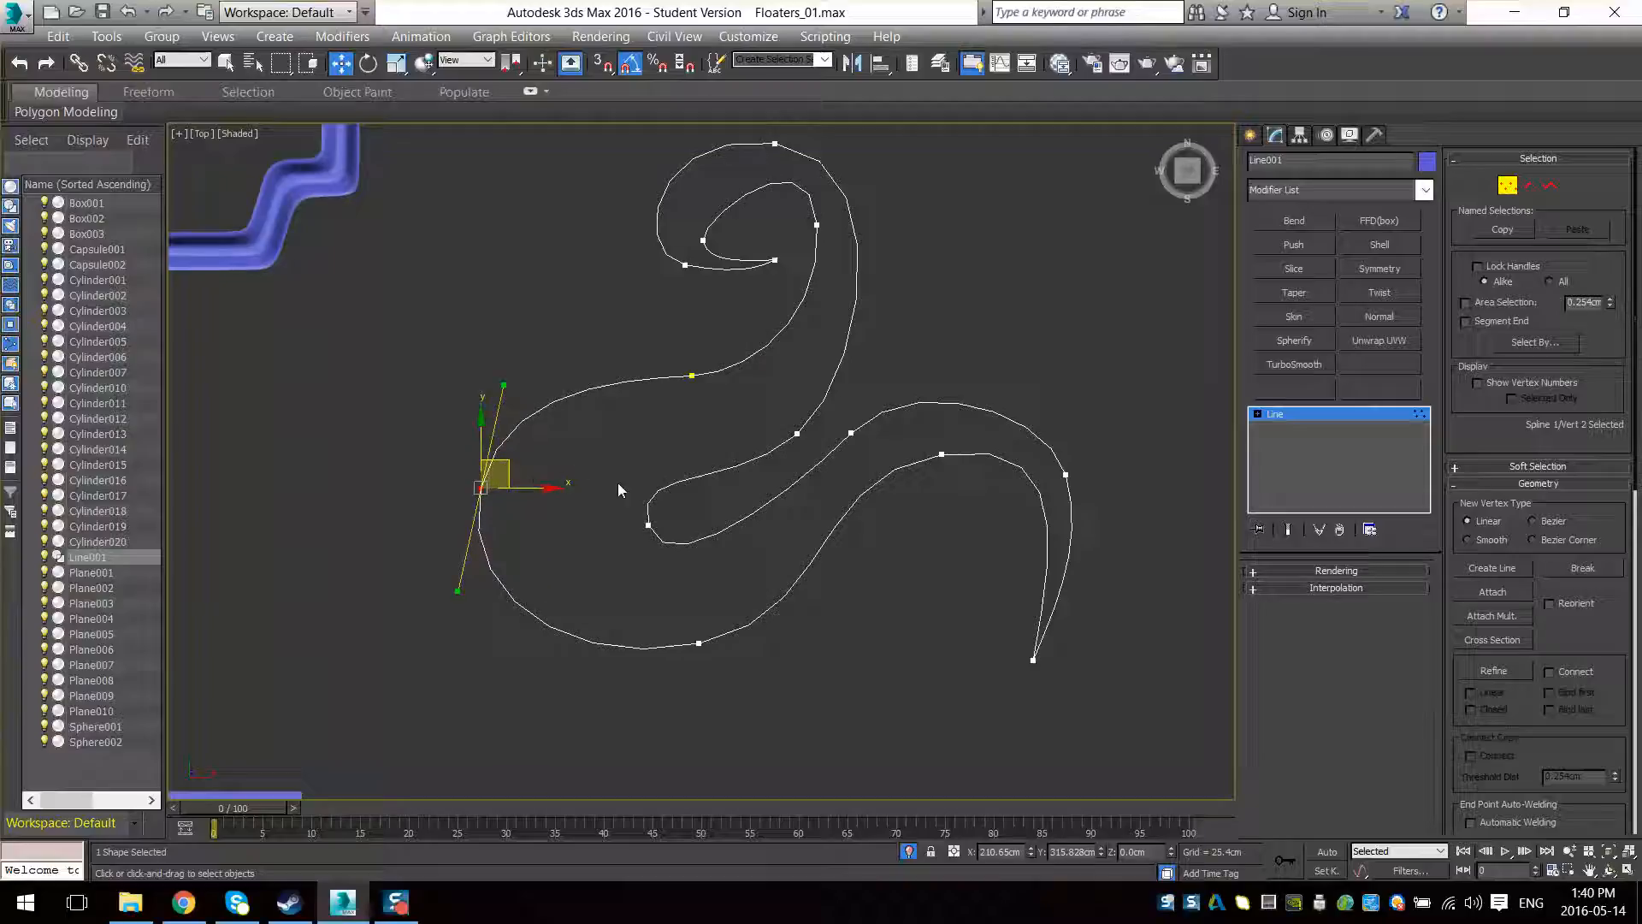
left_click(704, 241)
left_click_drag(731, 220, 722, 212)
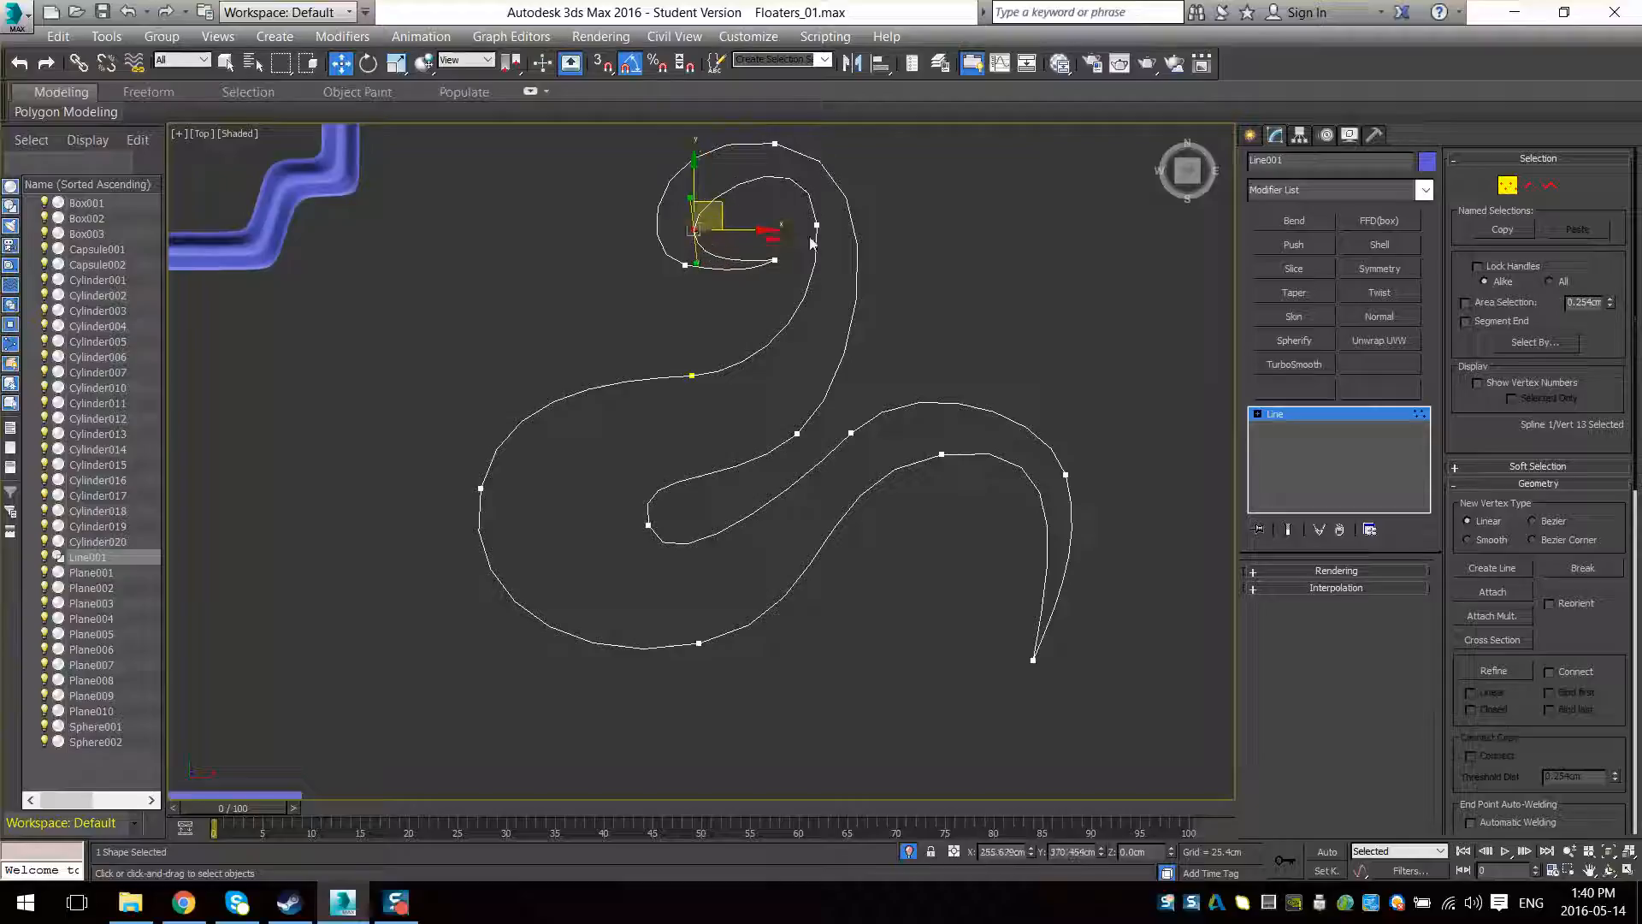
Tilt and lengthen the Bezier handles of the vertex on the hook's inner neck side to round the inner curve
left_click(818, 225)
left_click_drag(828, 329, 844, 324)
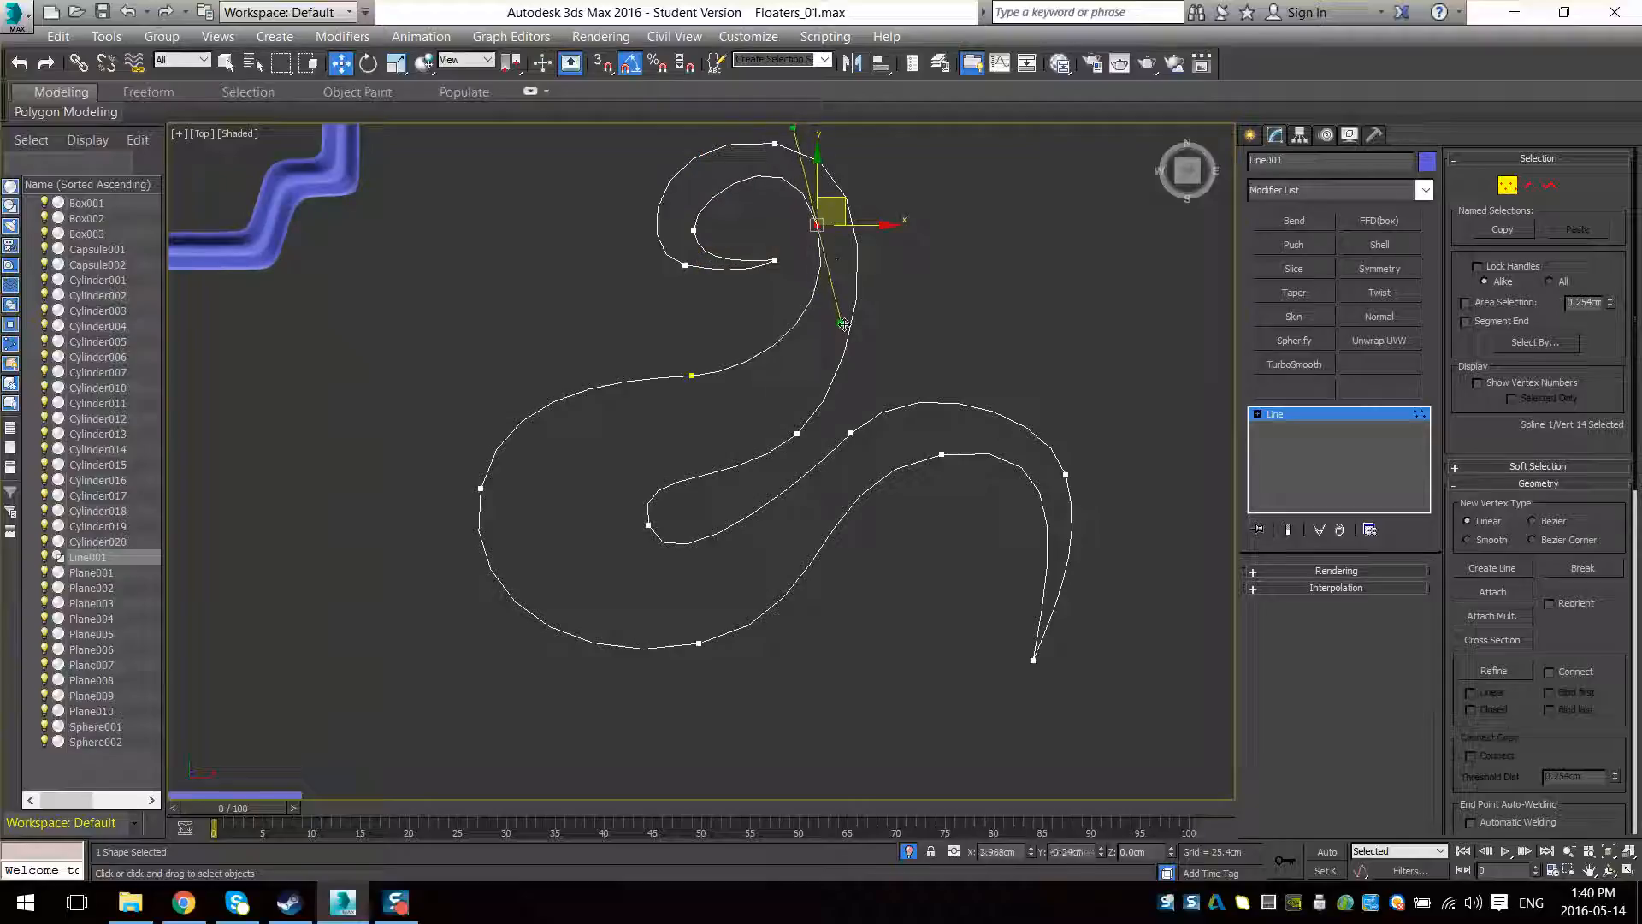
left_click_drag(843, 211, 841, 204)
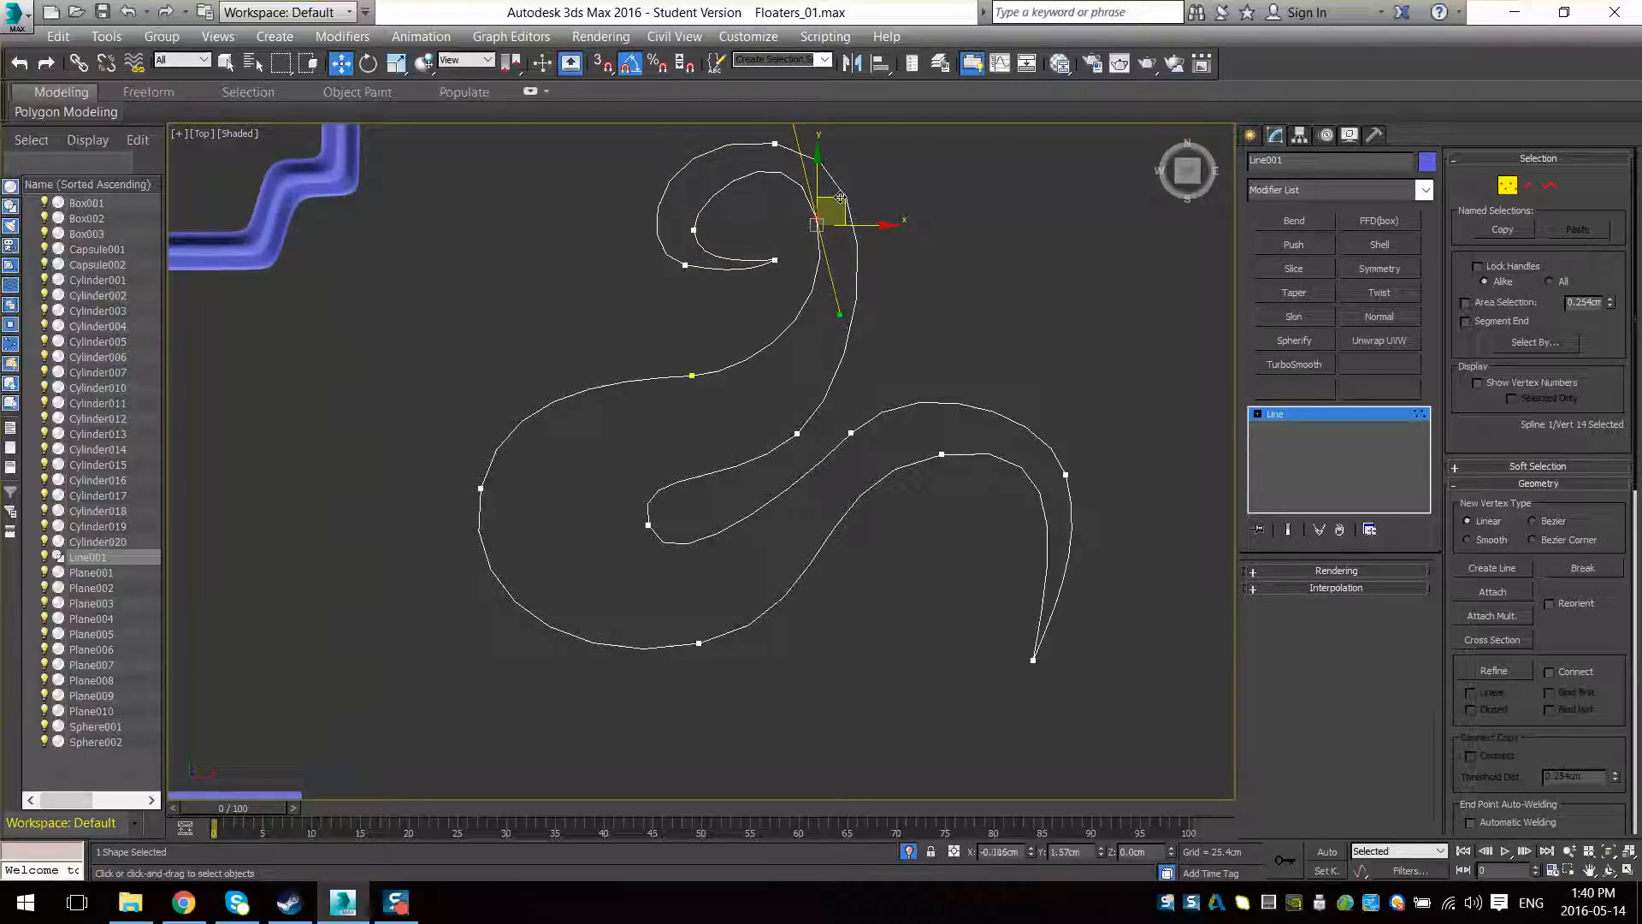
Adjust the Bezier handle of the hook's top vertex, move the vertex slightly outward, and finish vertex editing
left_click(775, 144)
middle_click_drag(704, 180, 712, 260)
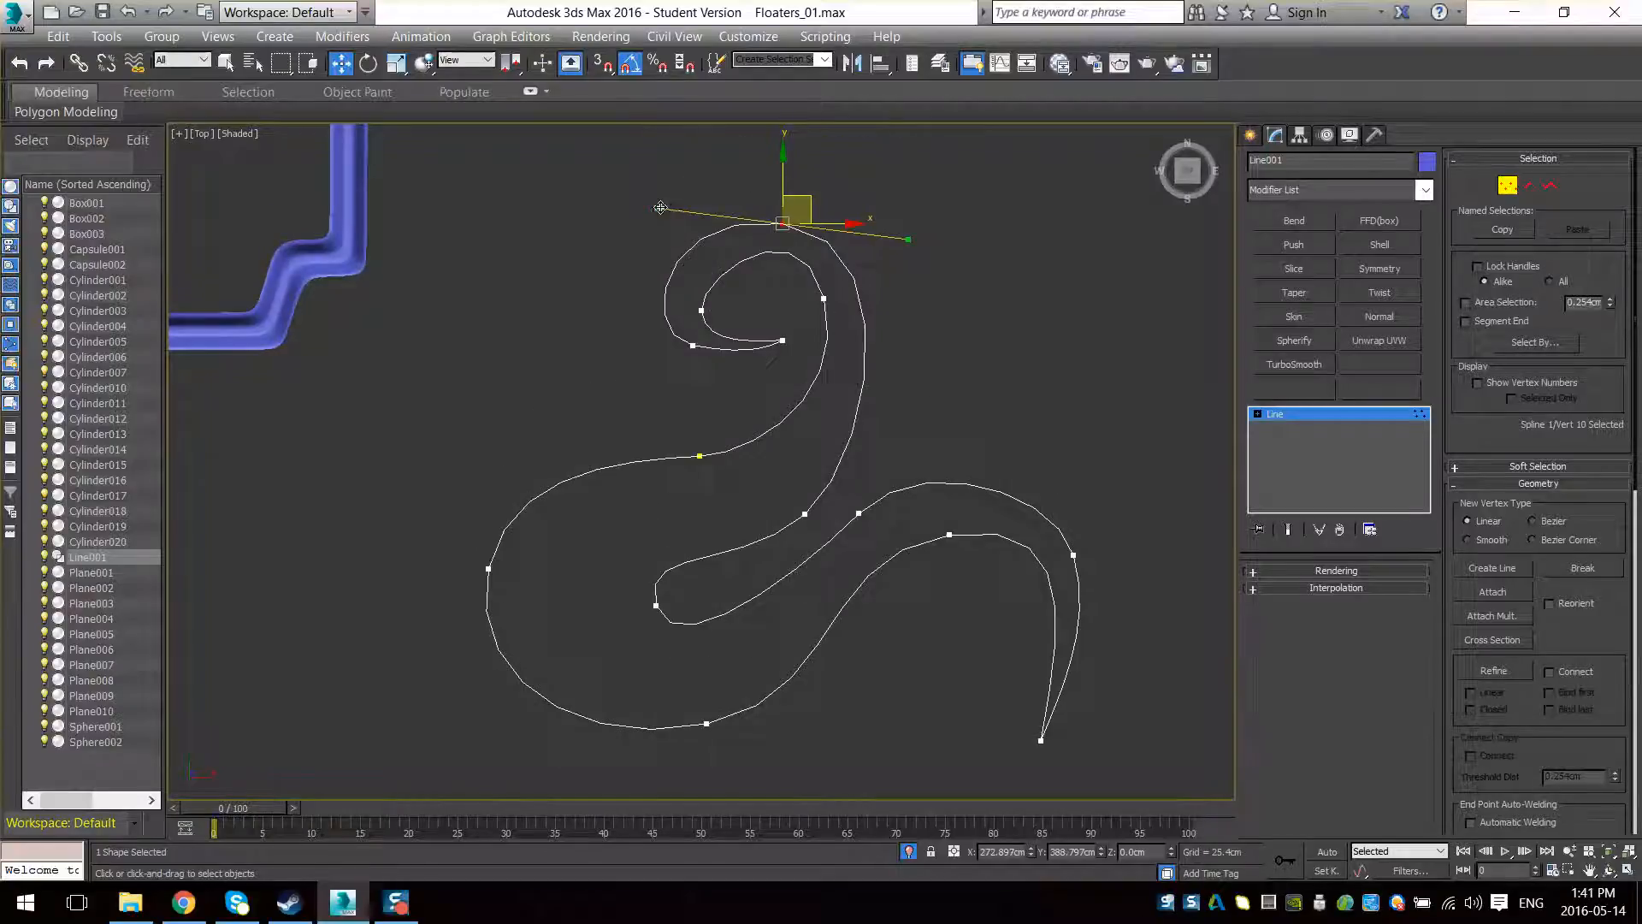
left_click_drag(658, 208, 643, 196)
left_click_drag(804, 203, 795, 197)
middle_click_drag(778, 609, 818, 536)
scroll(818, 536, "down", 2)
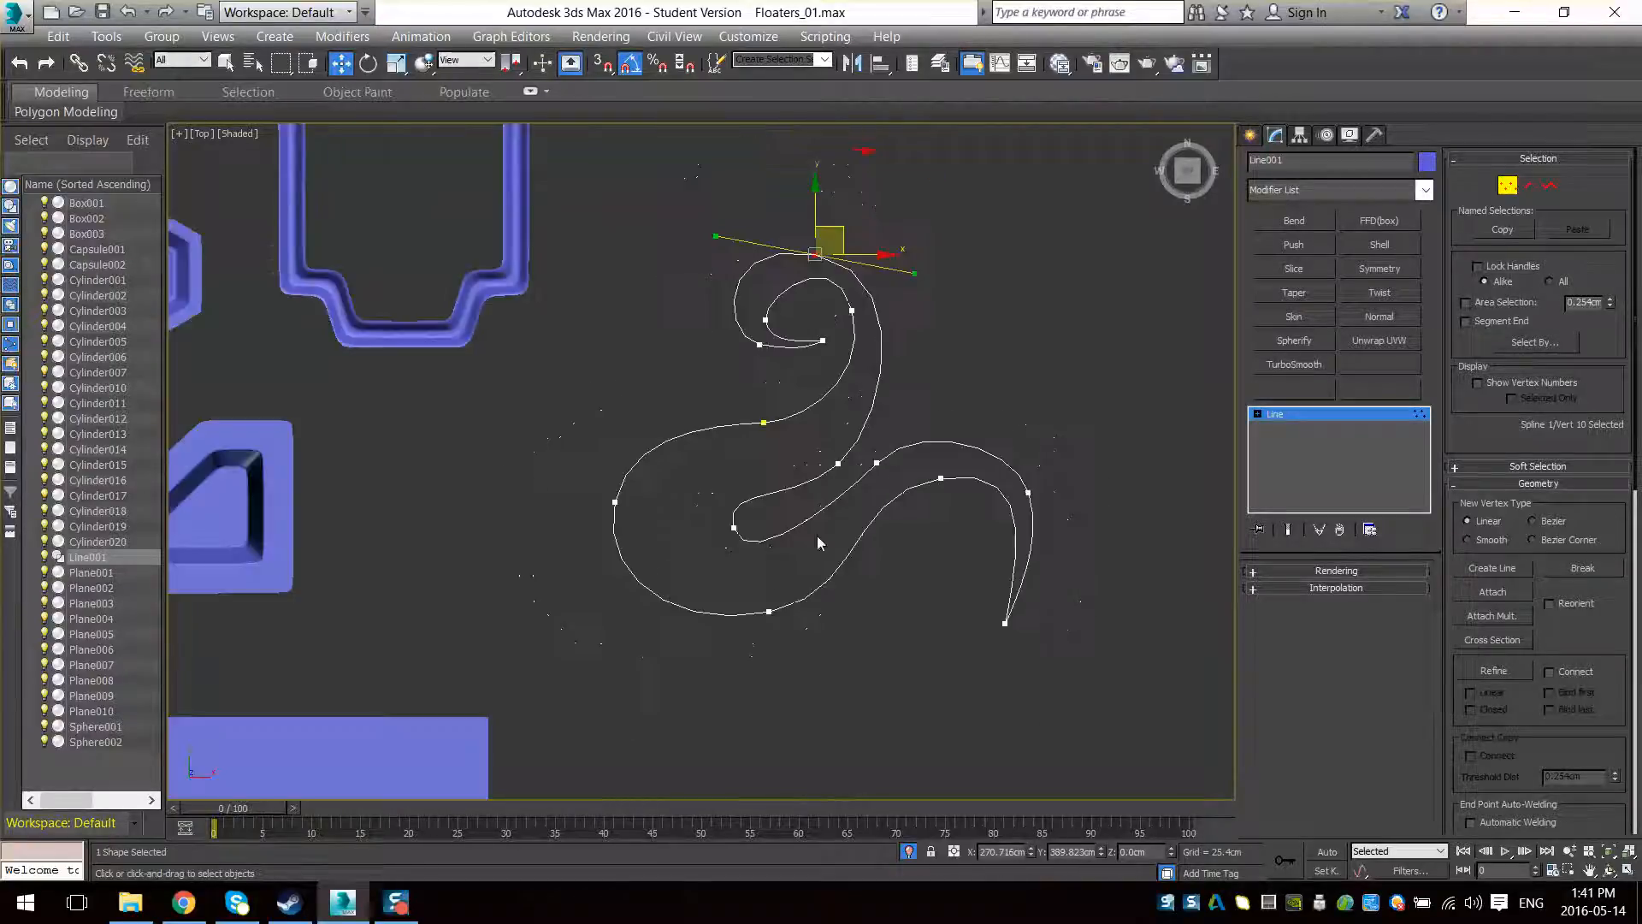
scroll(917, 561, "down", 2)
scroll(922, 570, "up", 1)
scroll(927, 579, "up", 1)
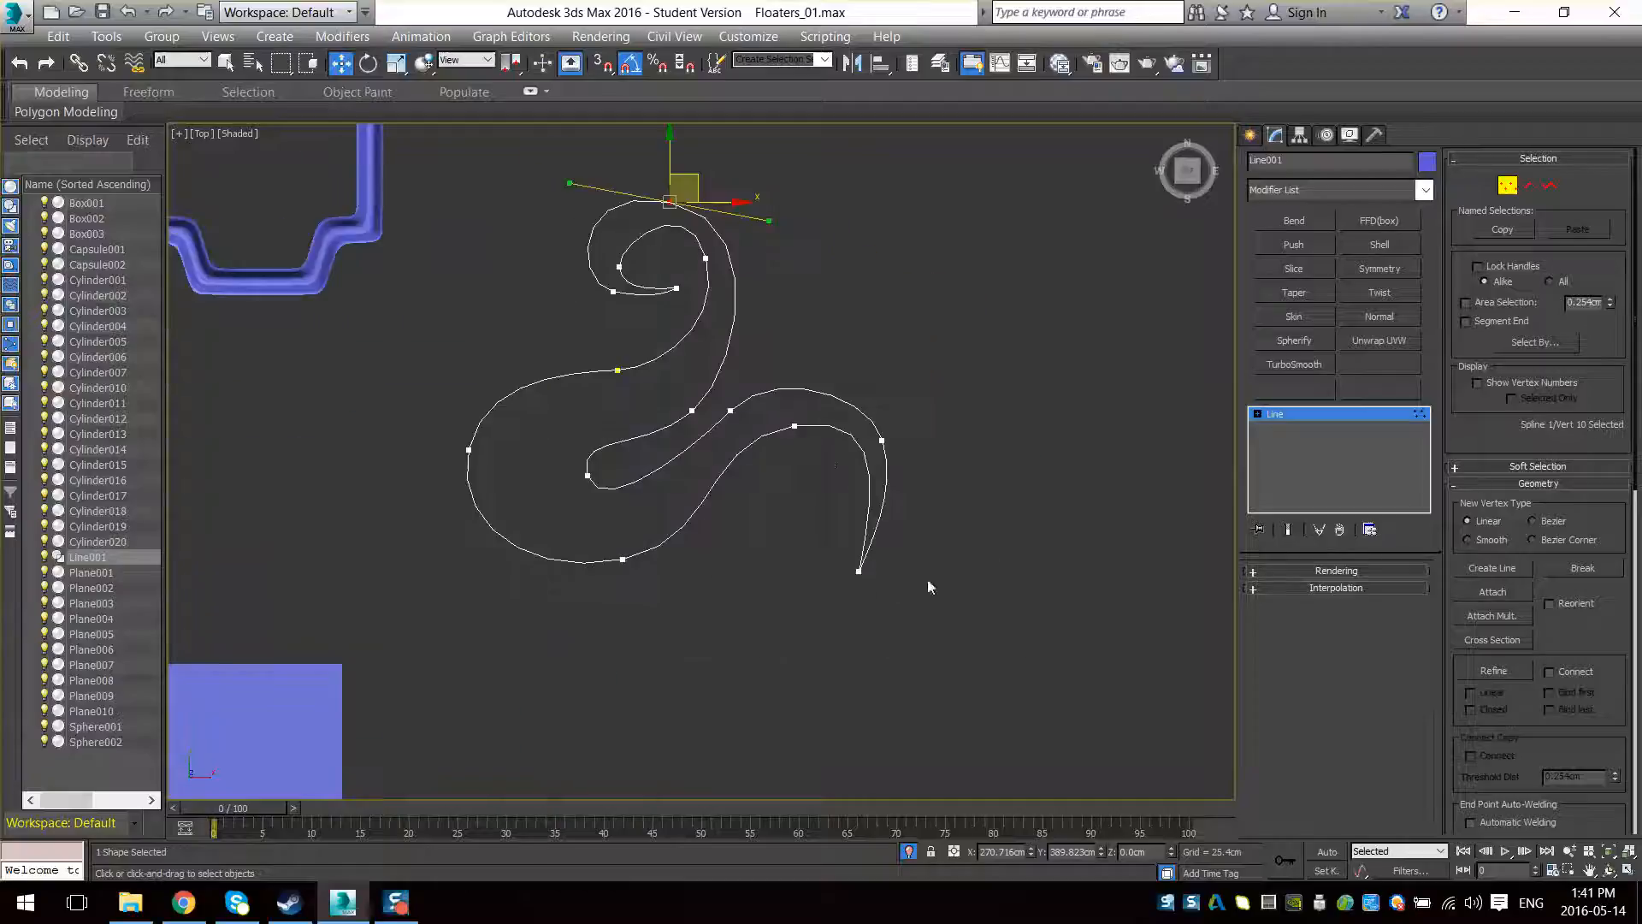
middle_click_drag(803, 578, 792, 501, "alt")
left_click(1506, 186)
Convert the closed spline to an Editable Poly
middle_click_drag(761, 345, 770, 402)
scroll(770, 402, "up", 2)
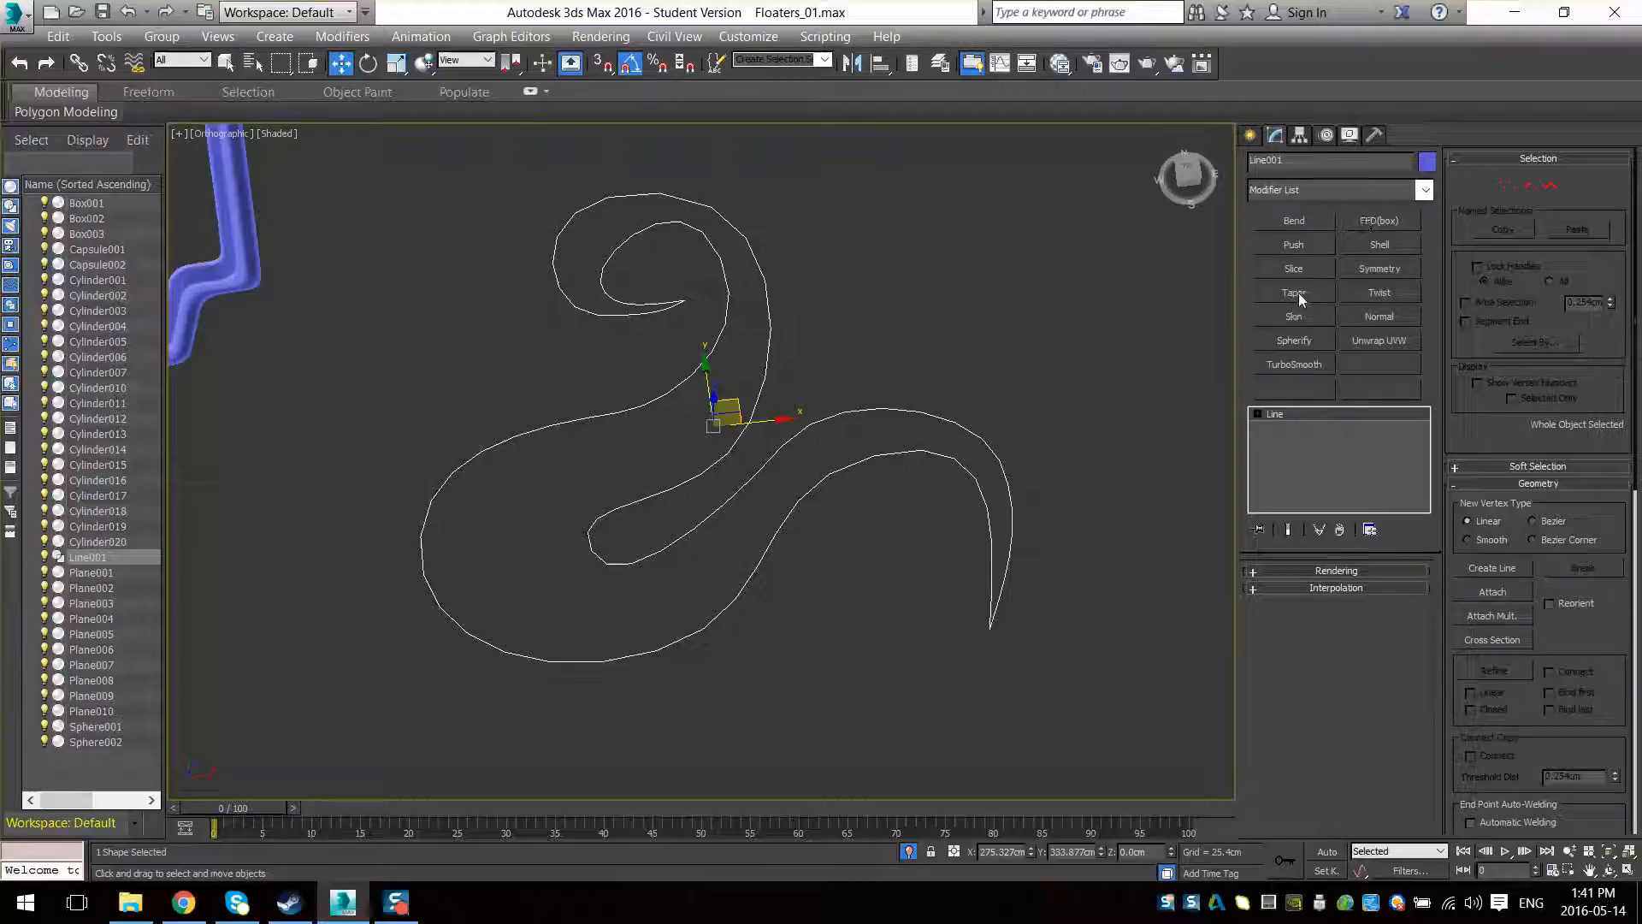
right_click(653, 385)
mouse_move(751, 601)
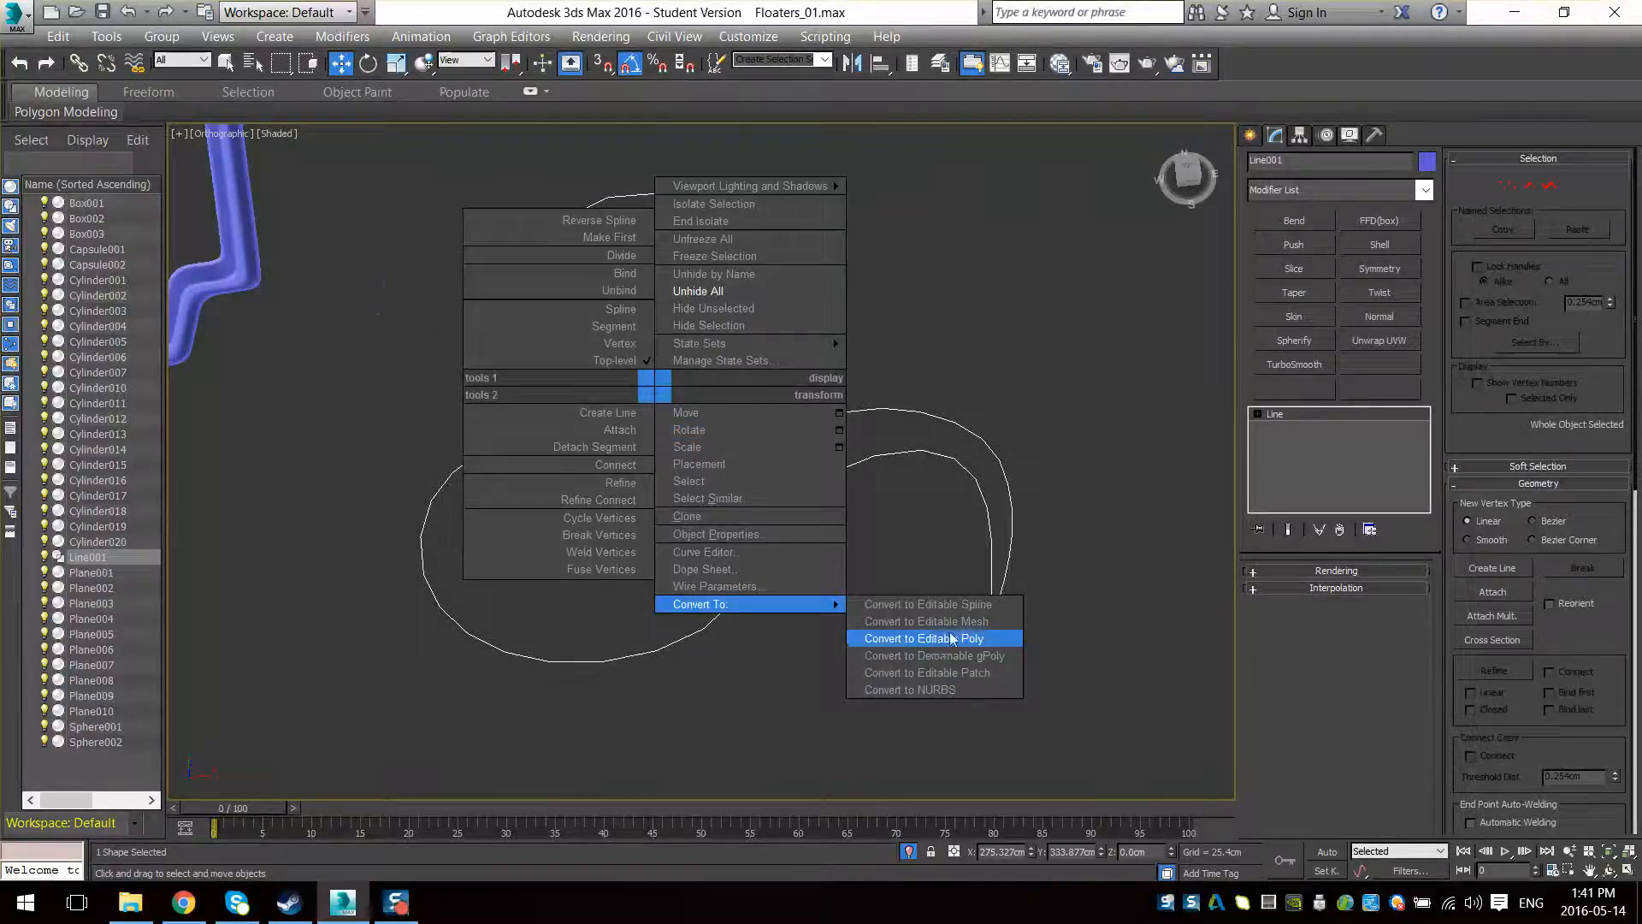
left_click(934, 638)
scroll(817, 615, "down", 3)
mouse_move(818, 616)
middle_mouse_down("alt")
mouse_move(749, 476)
mouse_move(835, 550)
mouse_move(813, 590)
middle_mouse_up("alt")
scroll(738, 569, "up", 6)
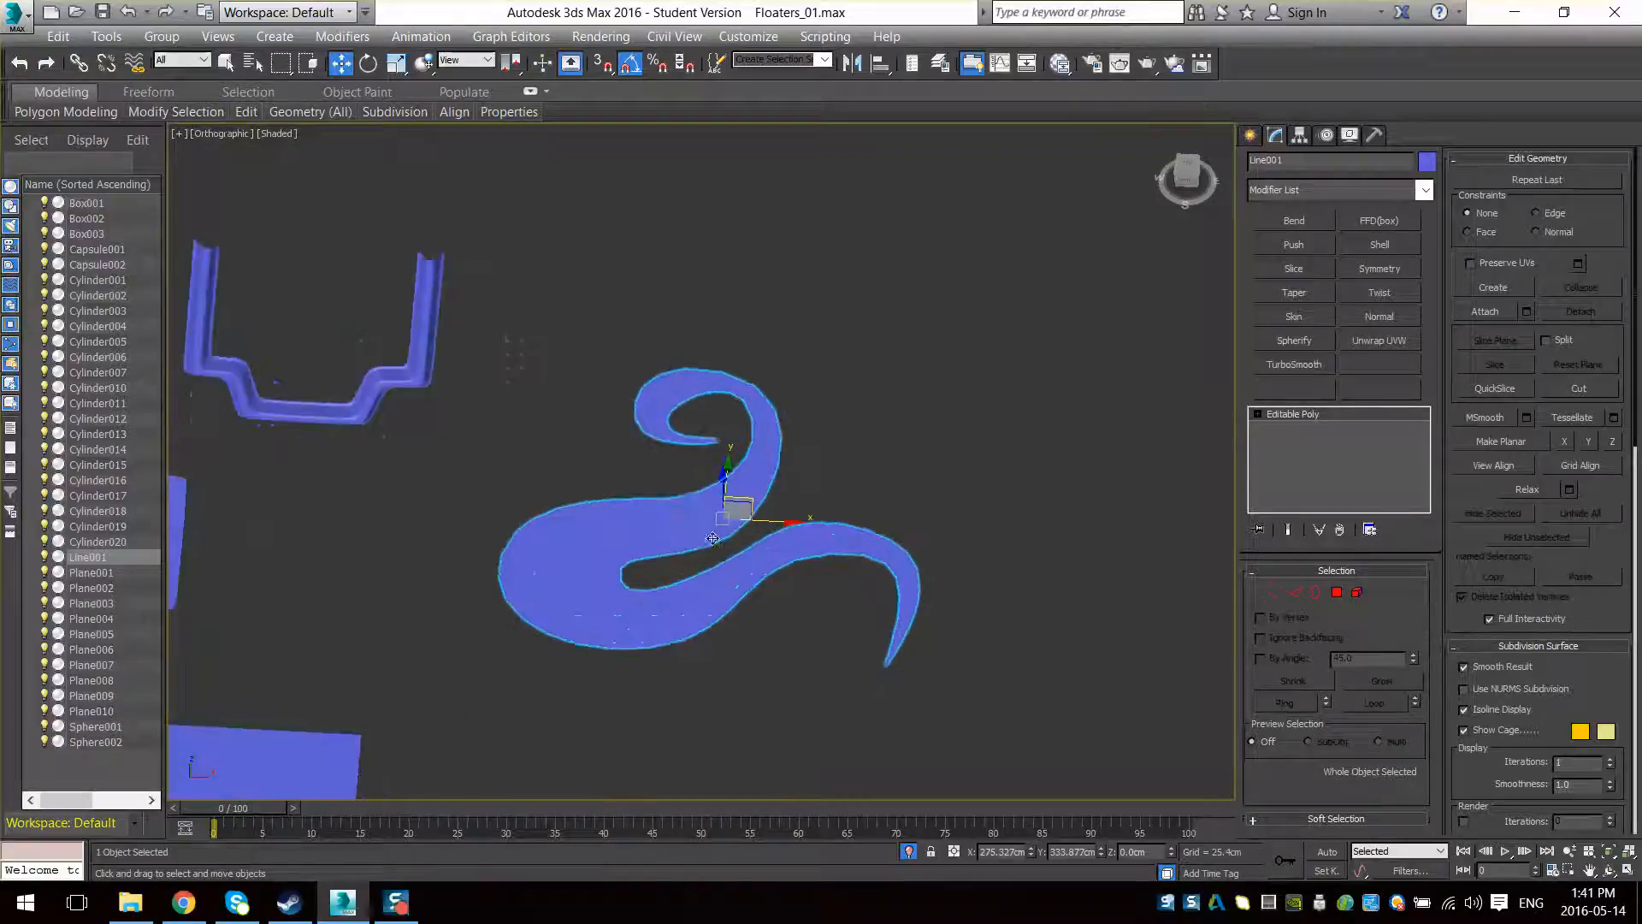
Select the converted shape's single polygon, try a TurboSmooth modifier on the shape, and revert to the original line
middle_click_drag(763, 514, 744, 441)
left_click(1335, 593)
left_click(689, 487)
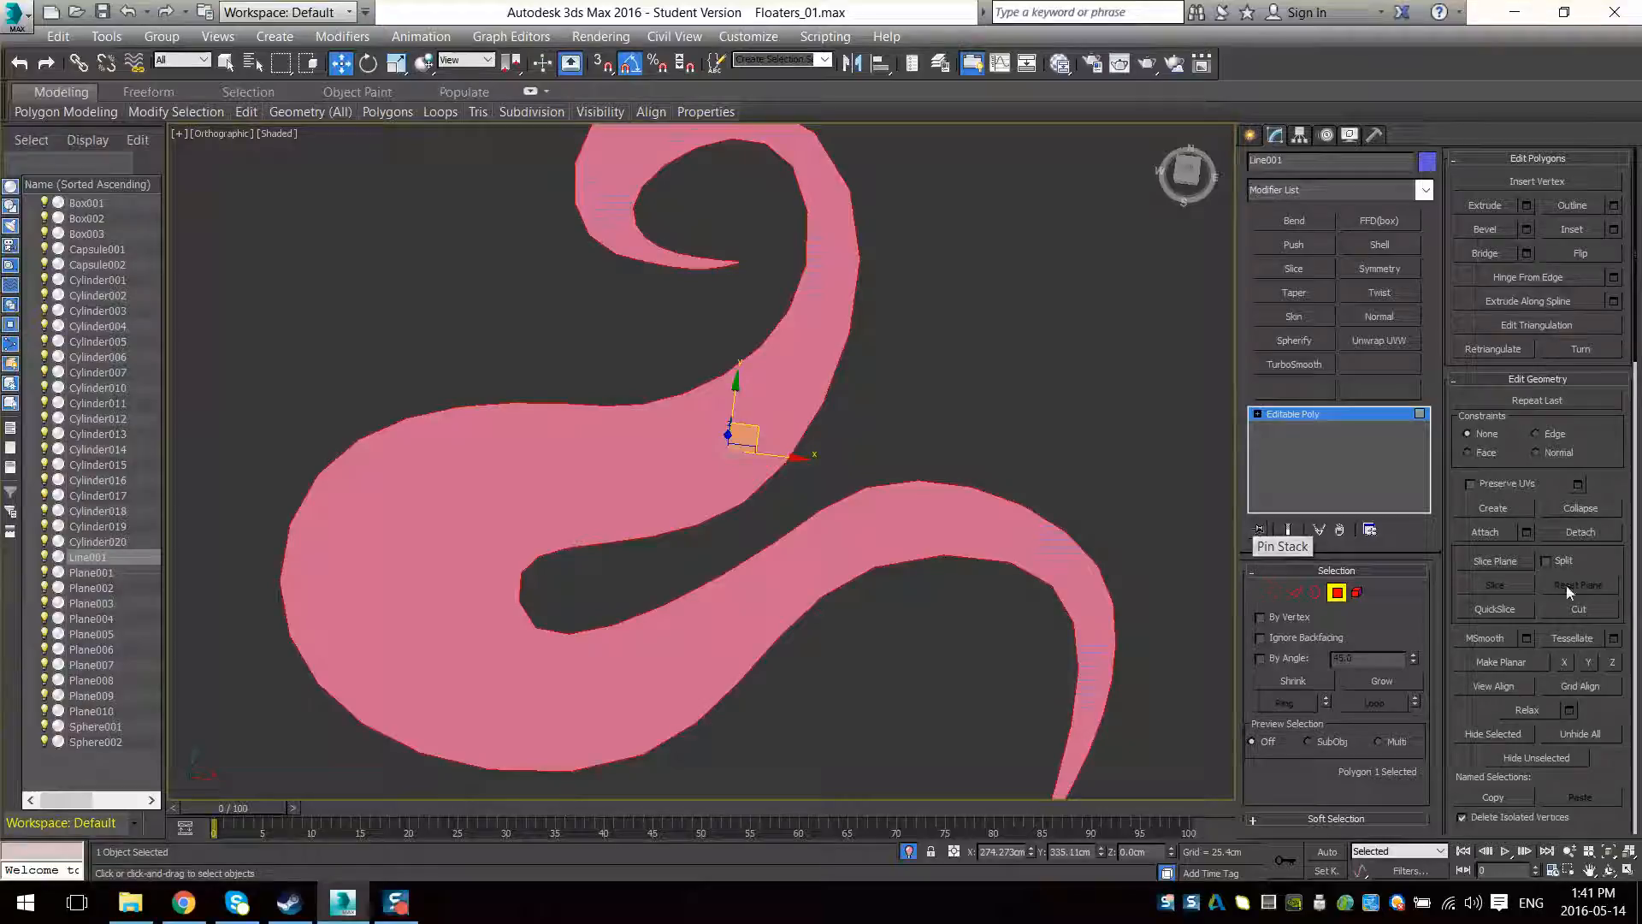
left_click(1294, 363)
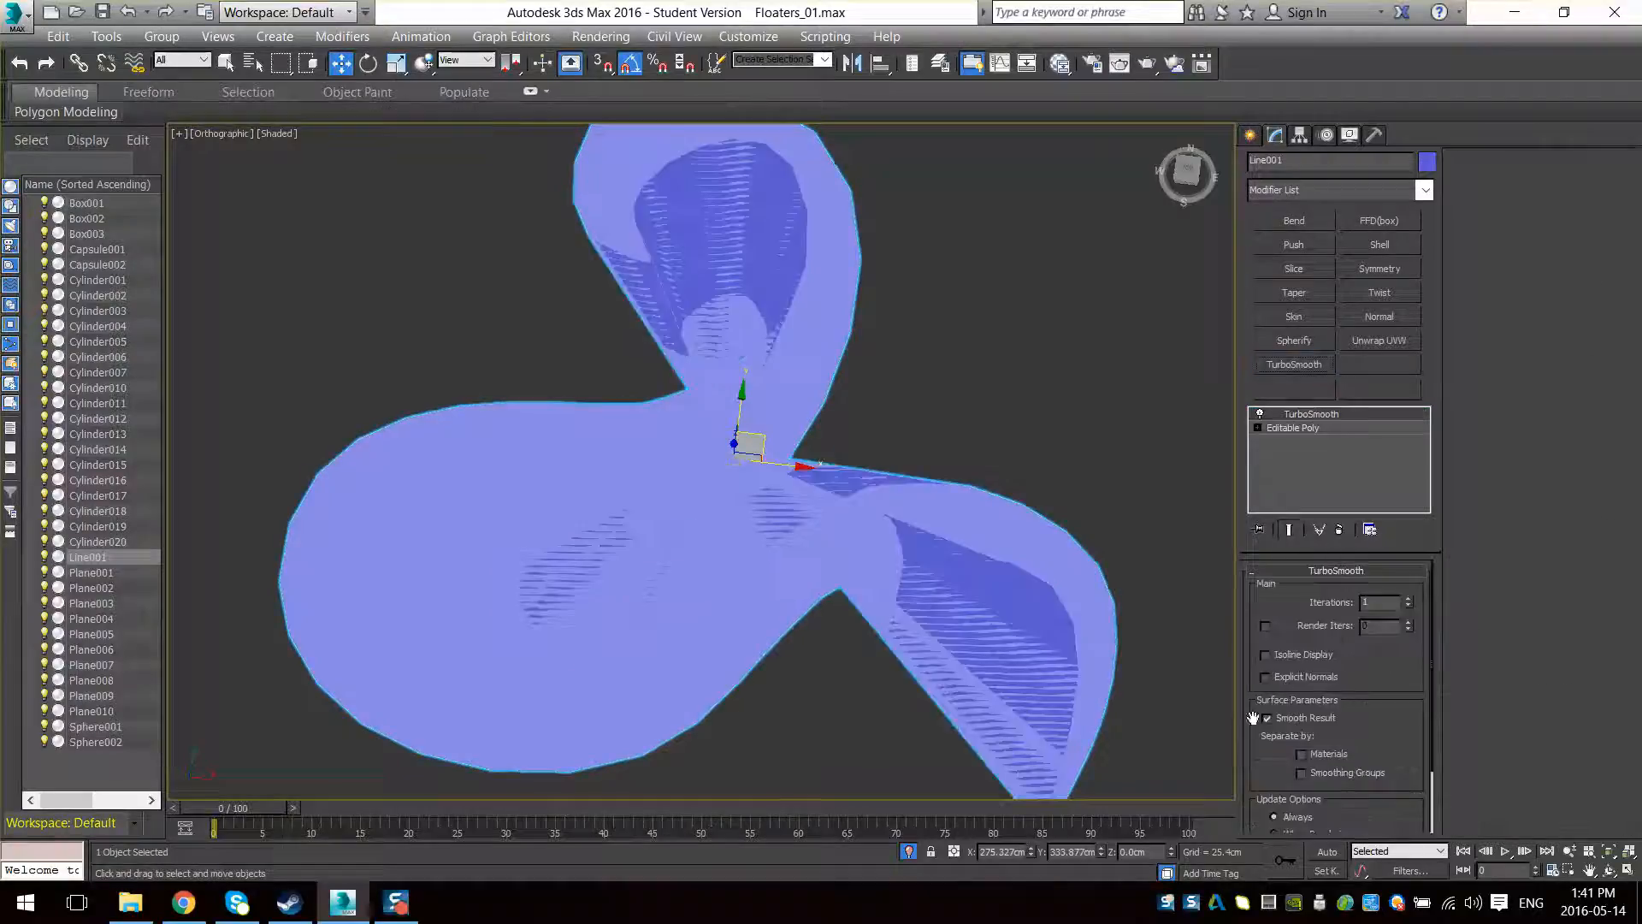
left_click(1338, 529)
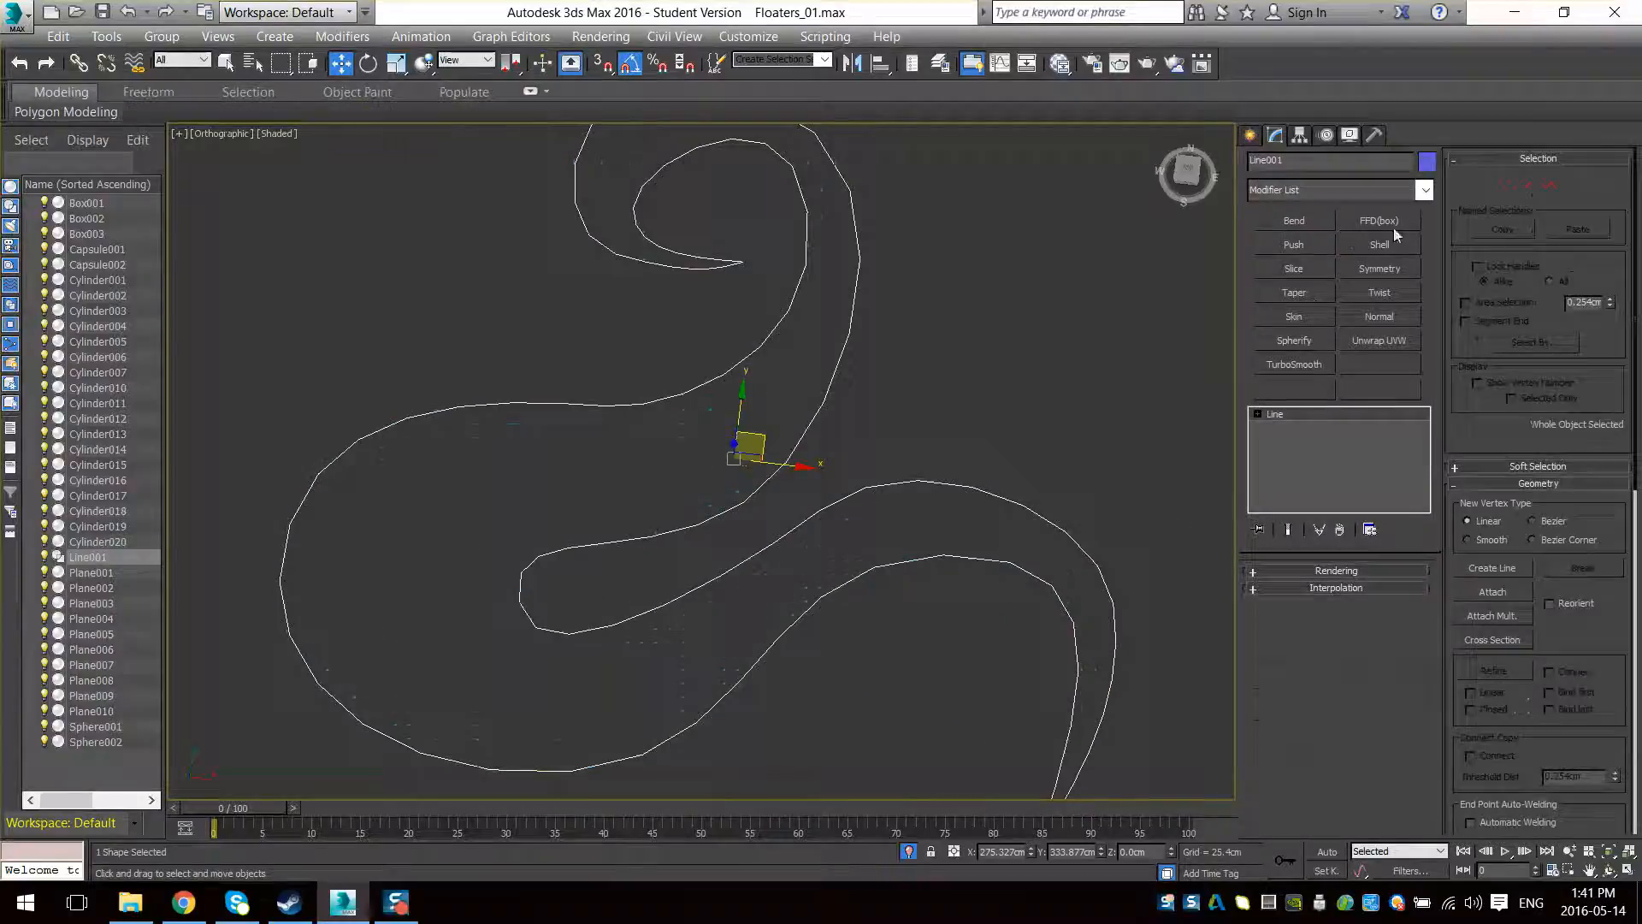
Add the Bevel modifier to an empty slot in the modifier button set
left_click(1371, 530)
left_click(1434, 551)
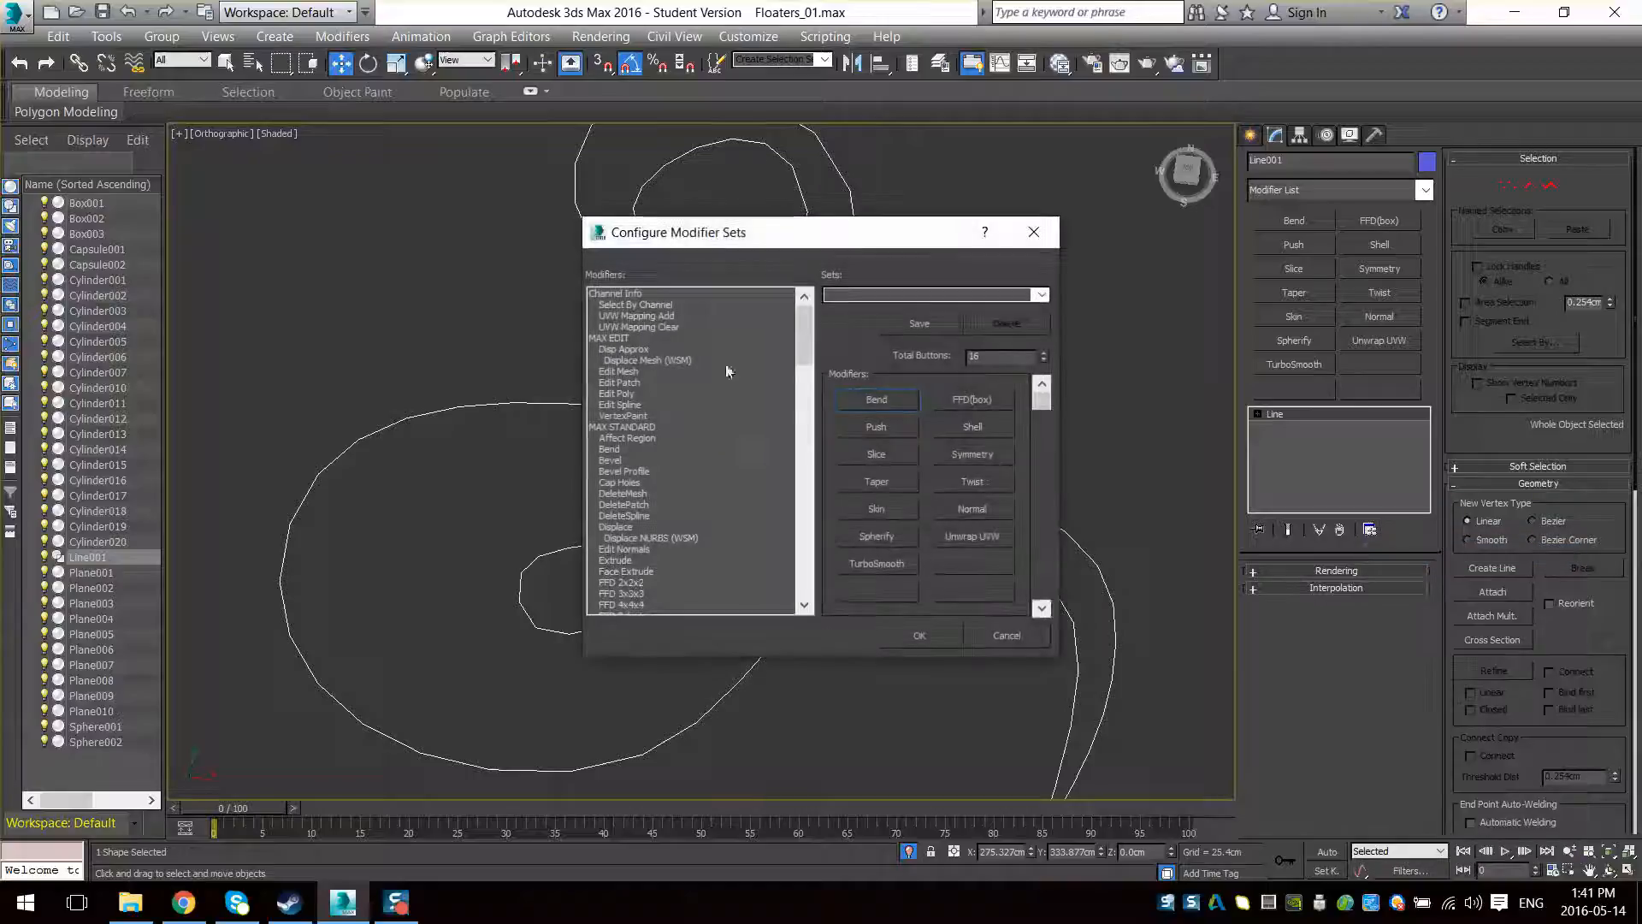
left_click(618, 371)
left_click(609, 449)
left_click_drag(610, 459, 698, 497)
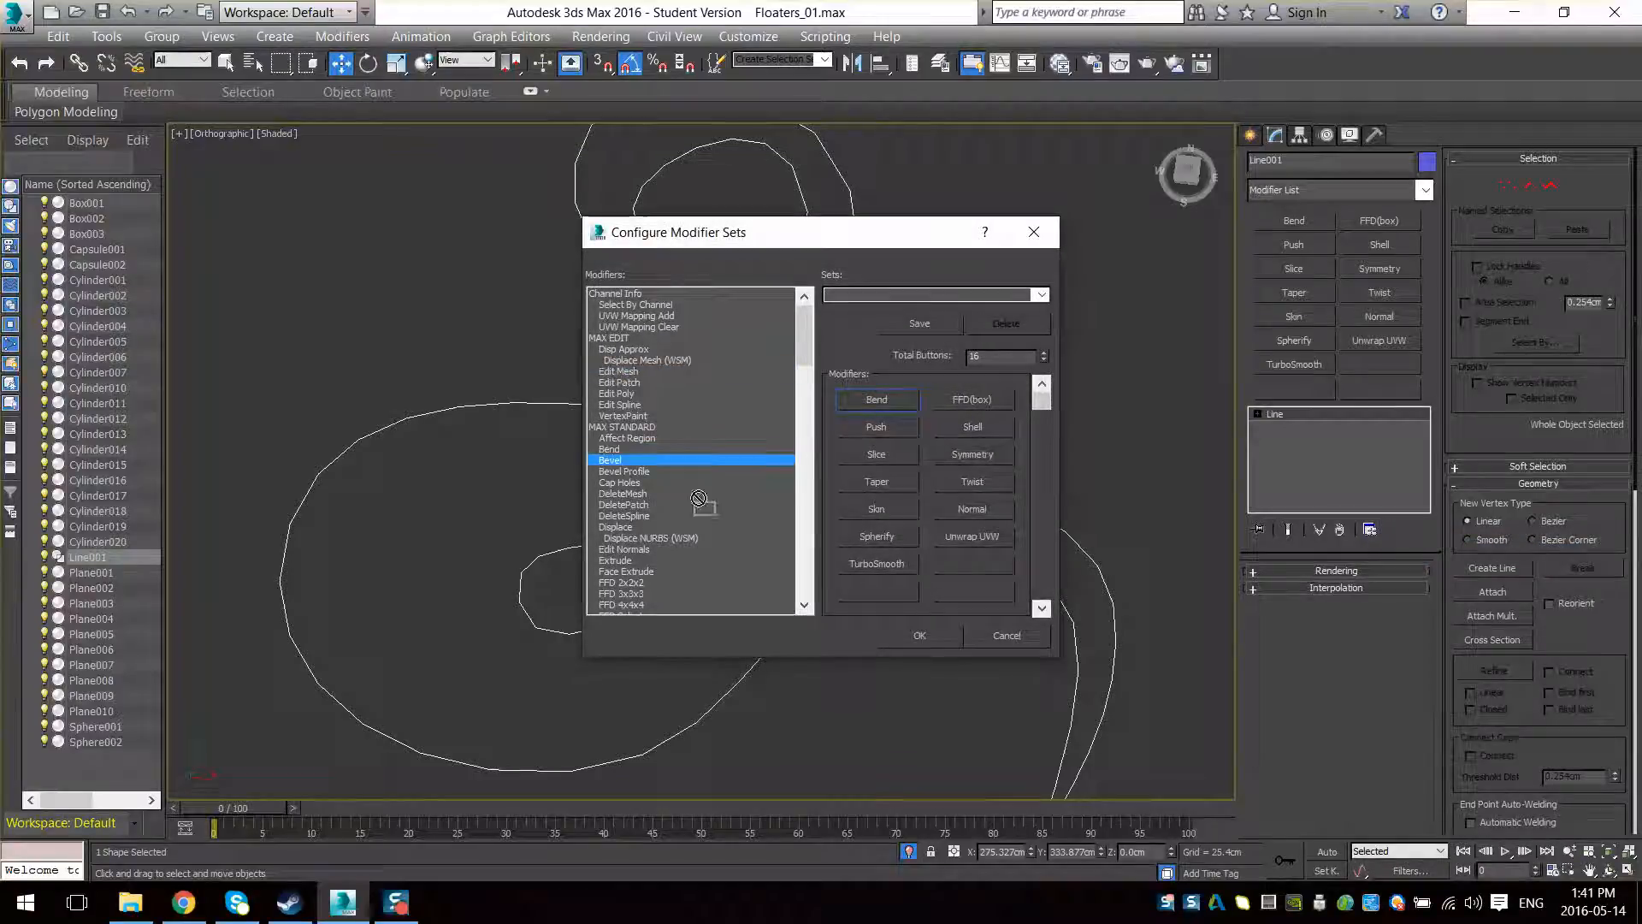
left_click_drag(949, 553, 951, 556)
left_click(920, 634)
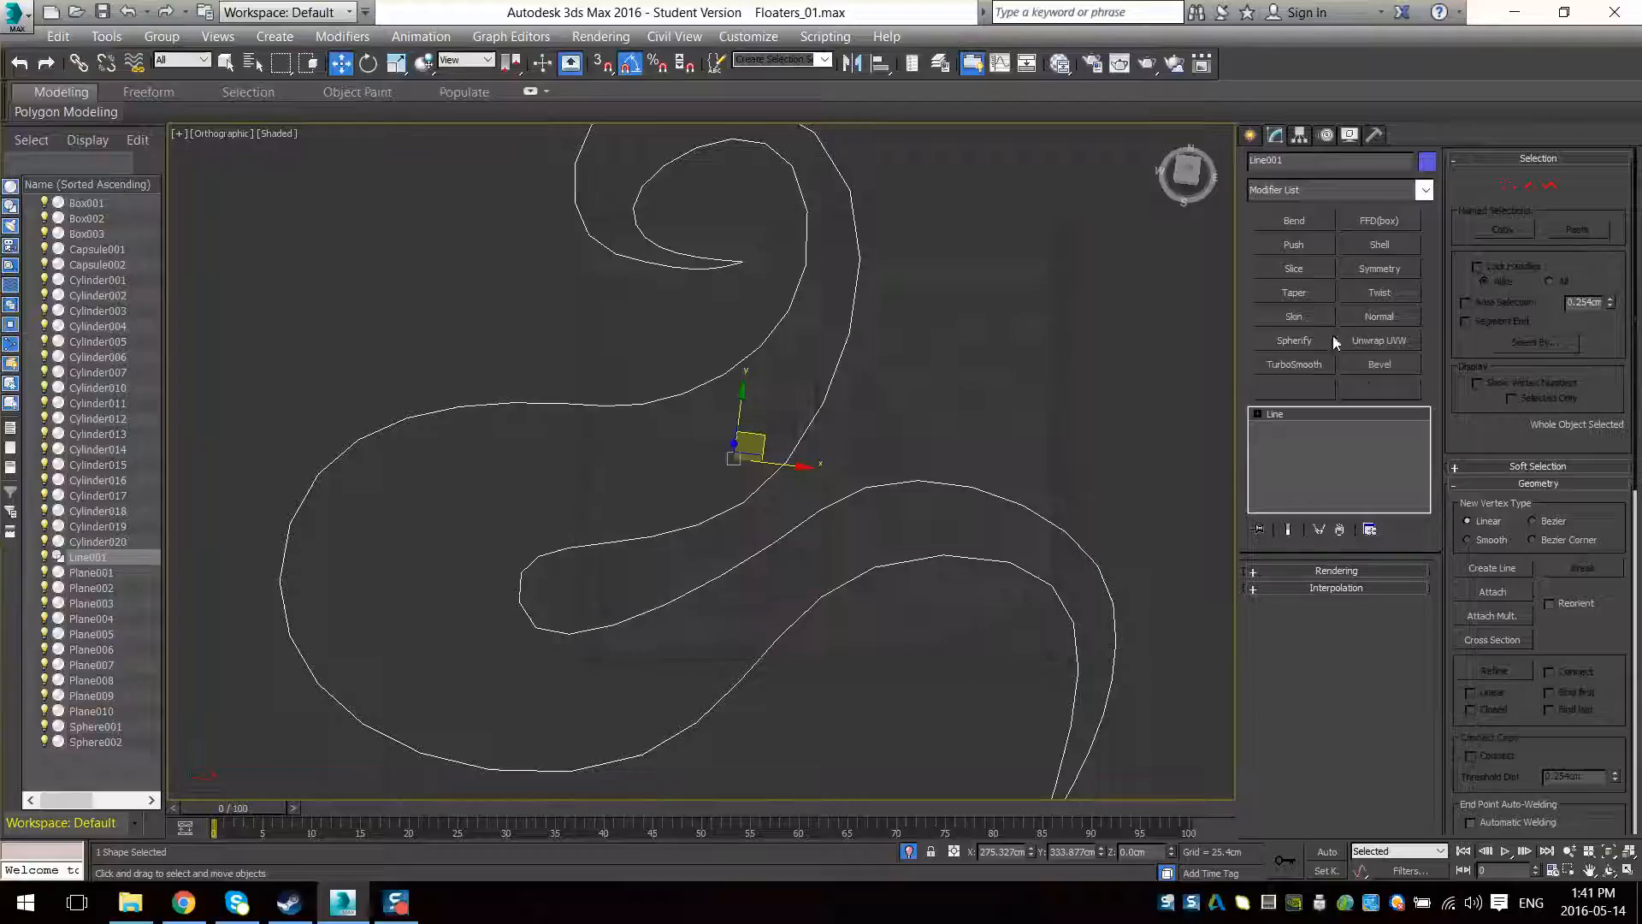
Apply the Bevel modifier to the spline and set the Level 1 height to 5.08 cm
left_click(1376, 366)
middle_click_drag(857, 488, 828, 428, "alt")
scroll(827, 428, "up", 3)
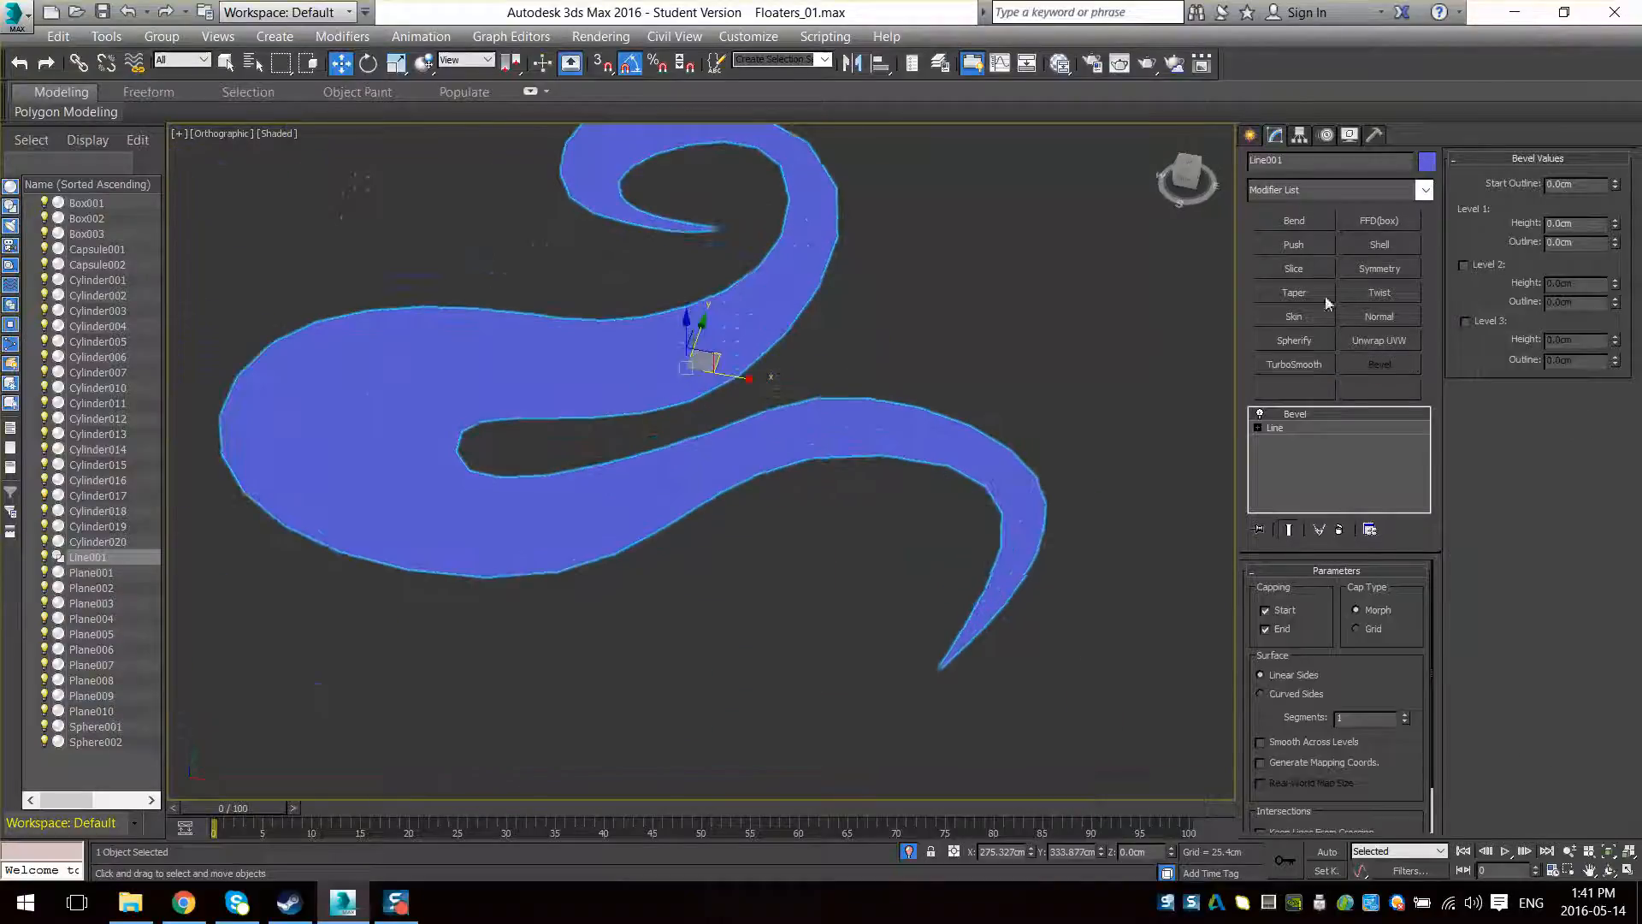
key("z")
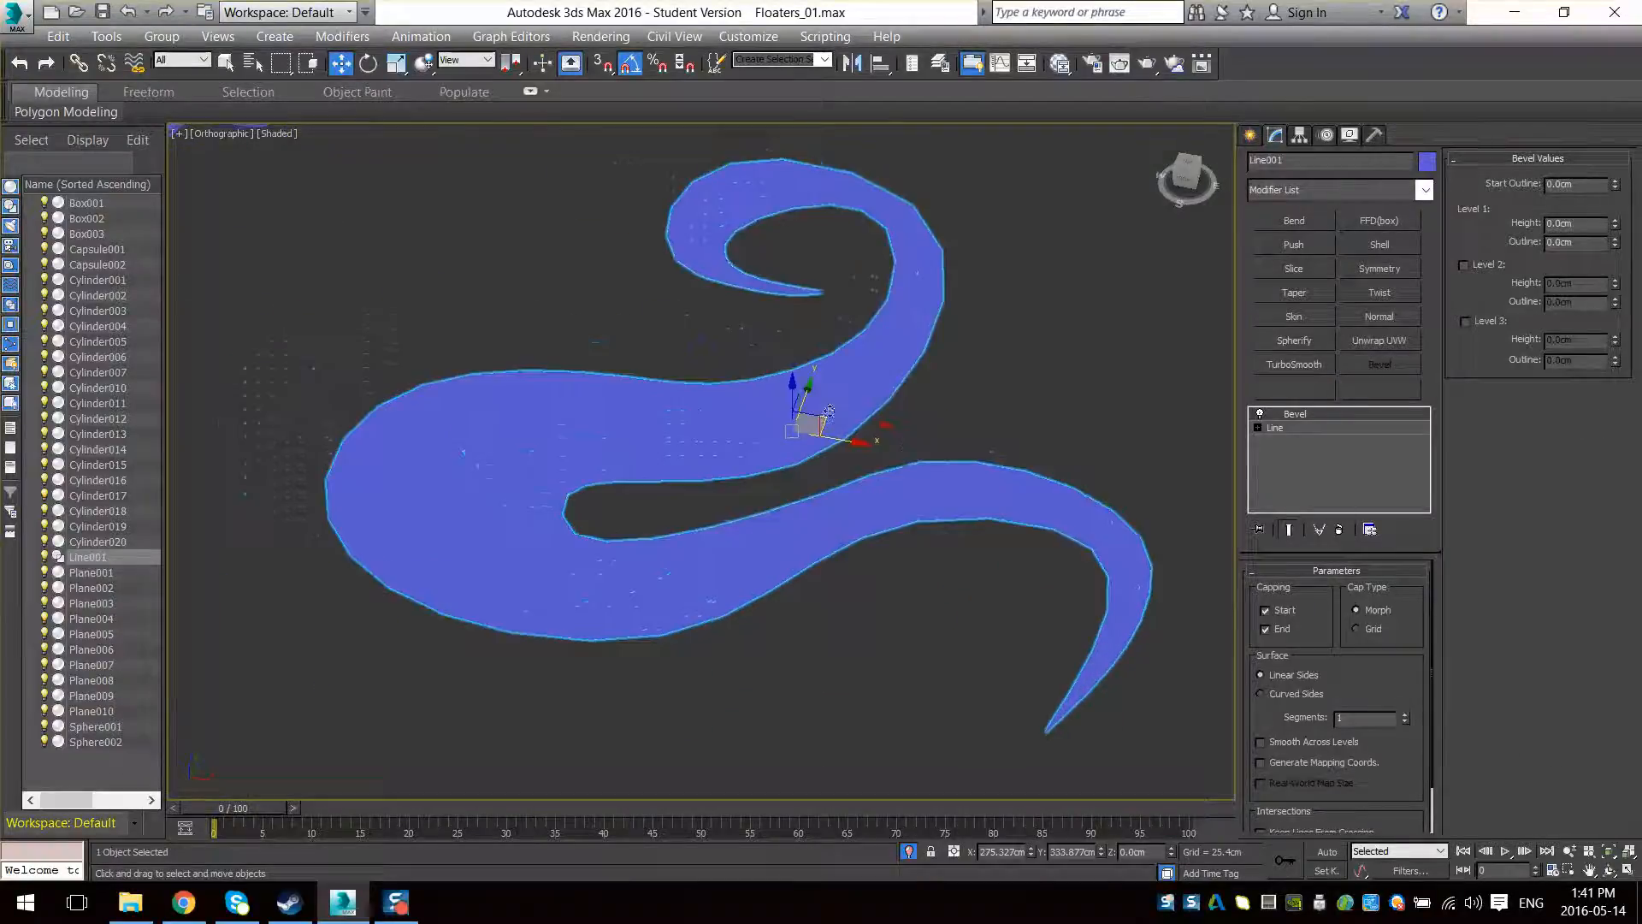
left_click_drag(1614, 223, 1616, 220)
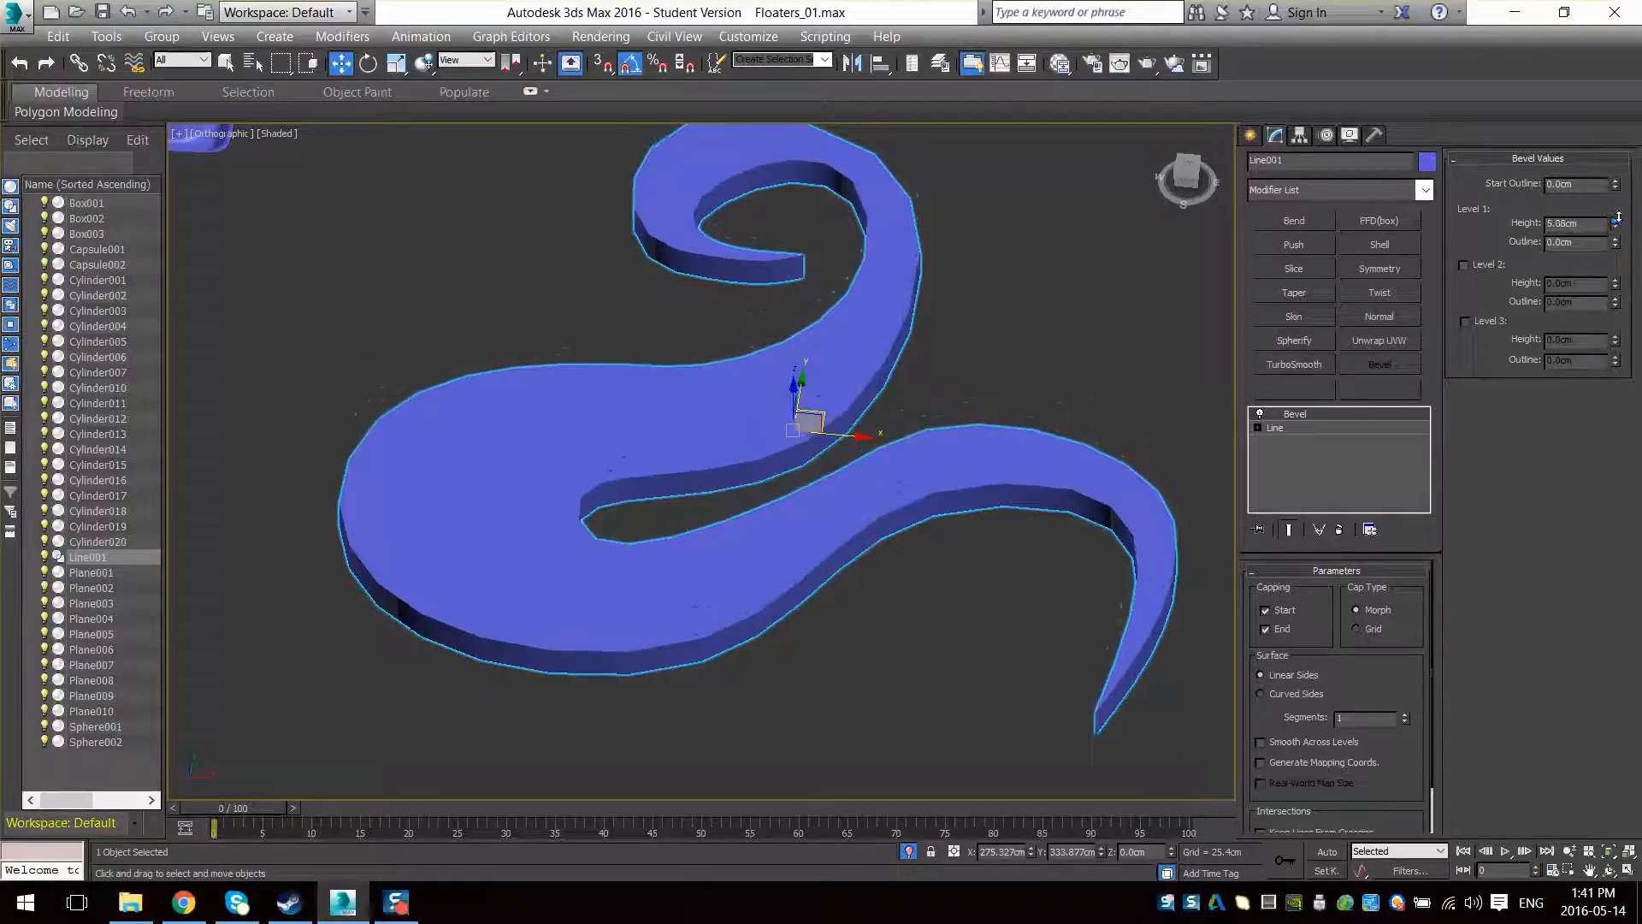
Enable bevel Level 2 with a height of 1.27 cm, and display edged faces on the shape
left_click(1465, 266)
left_click_drag(1617, 285, 1617, 281)
key("F4")
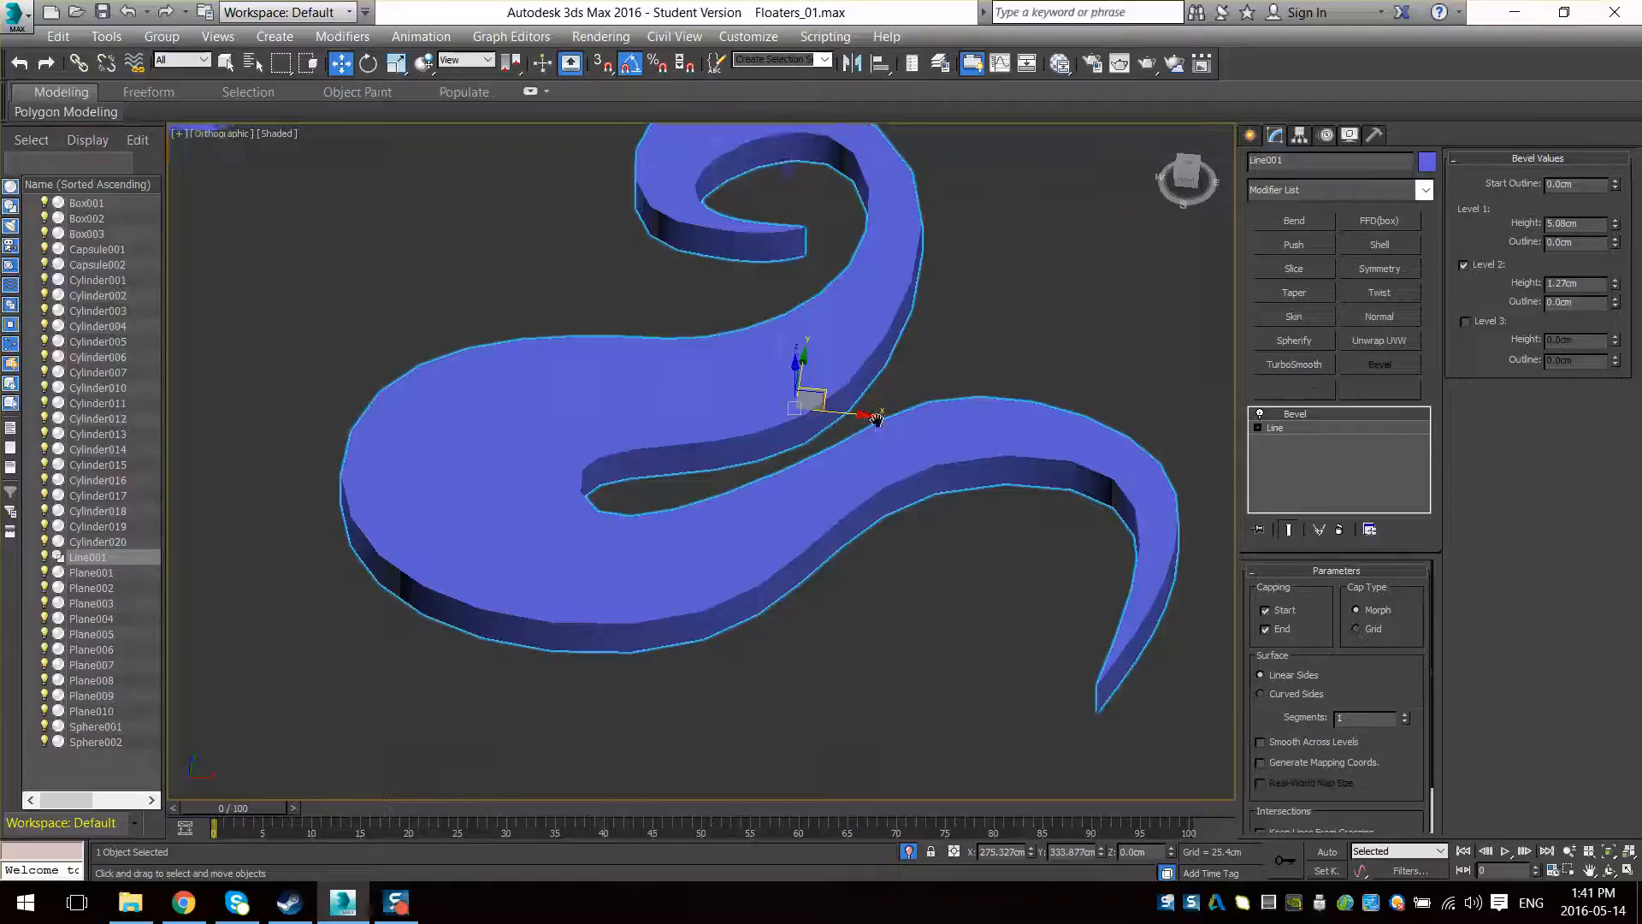
scroll(642, 590, "up", 6)
middle_click_drag(1003, 408, 888, 416)
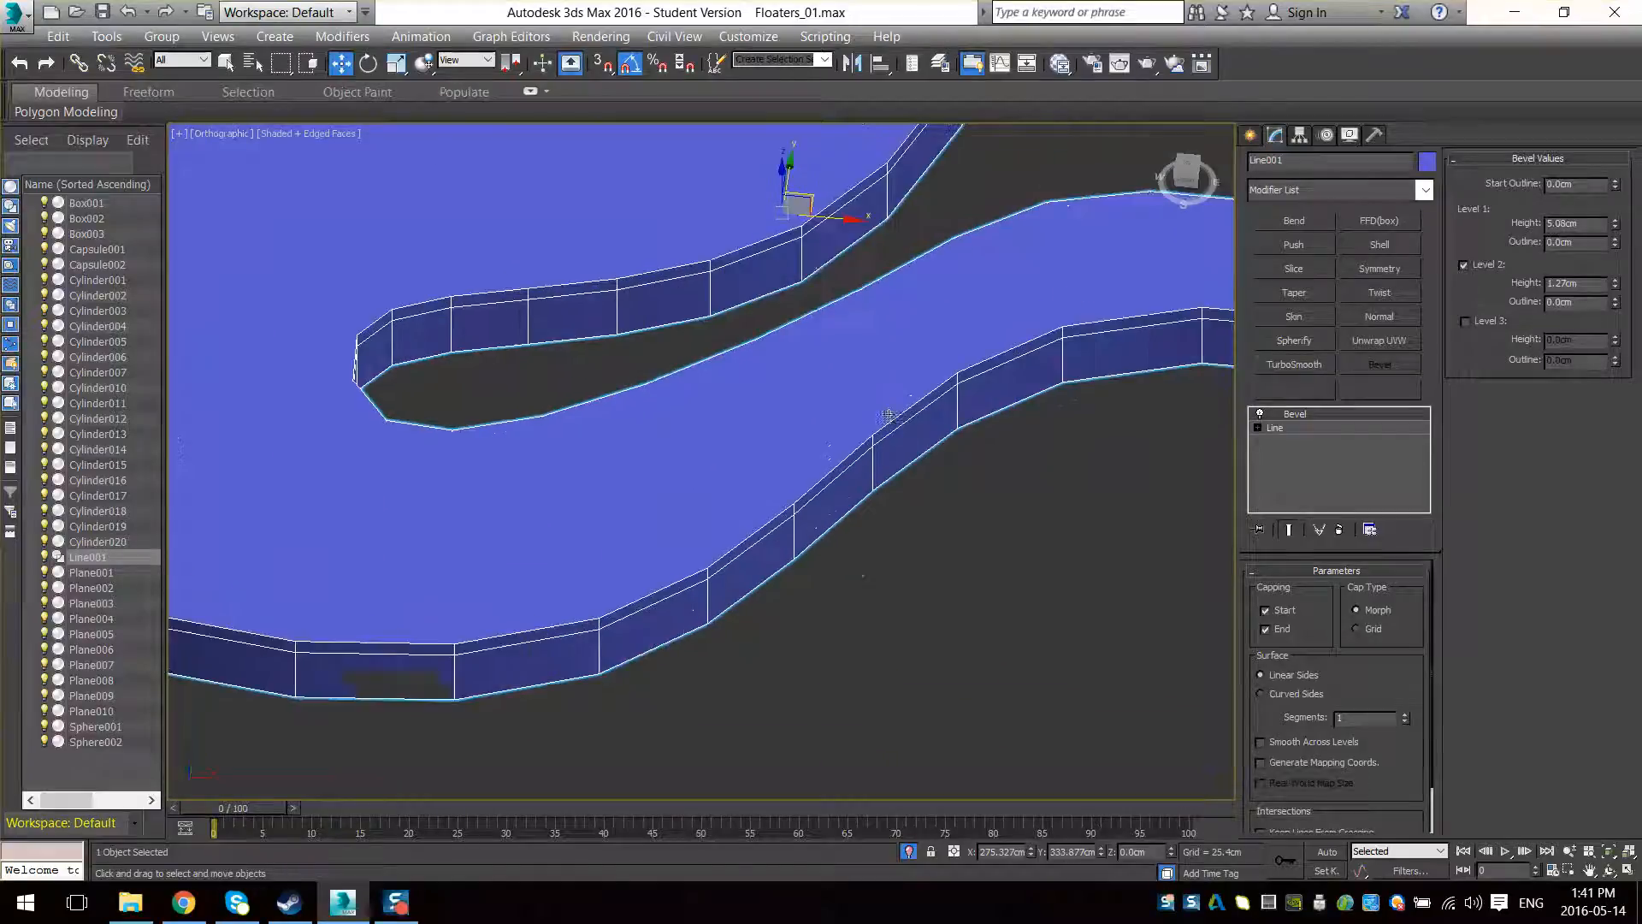
scroll(915, 316, "down", 4)
middle_click_drag(915, 316, 951, 335)
scroll(964, 390, "up", 2)
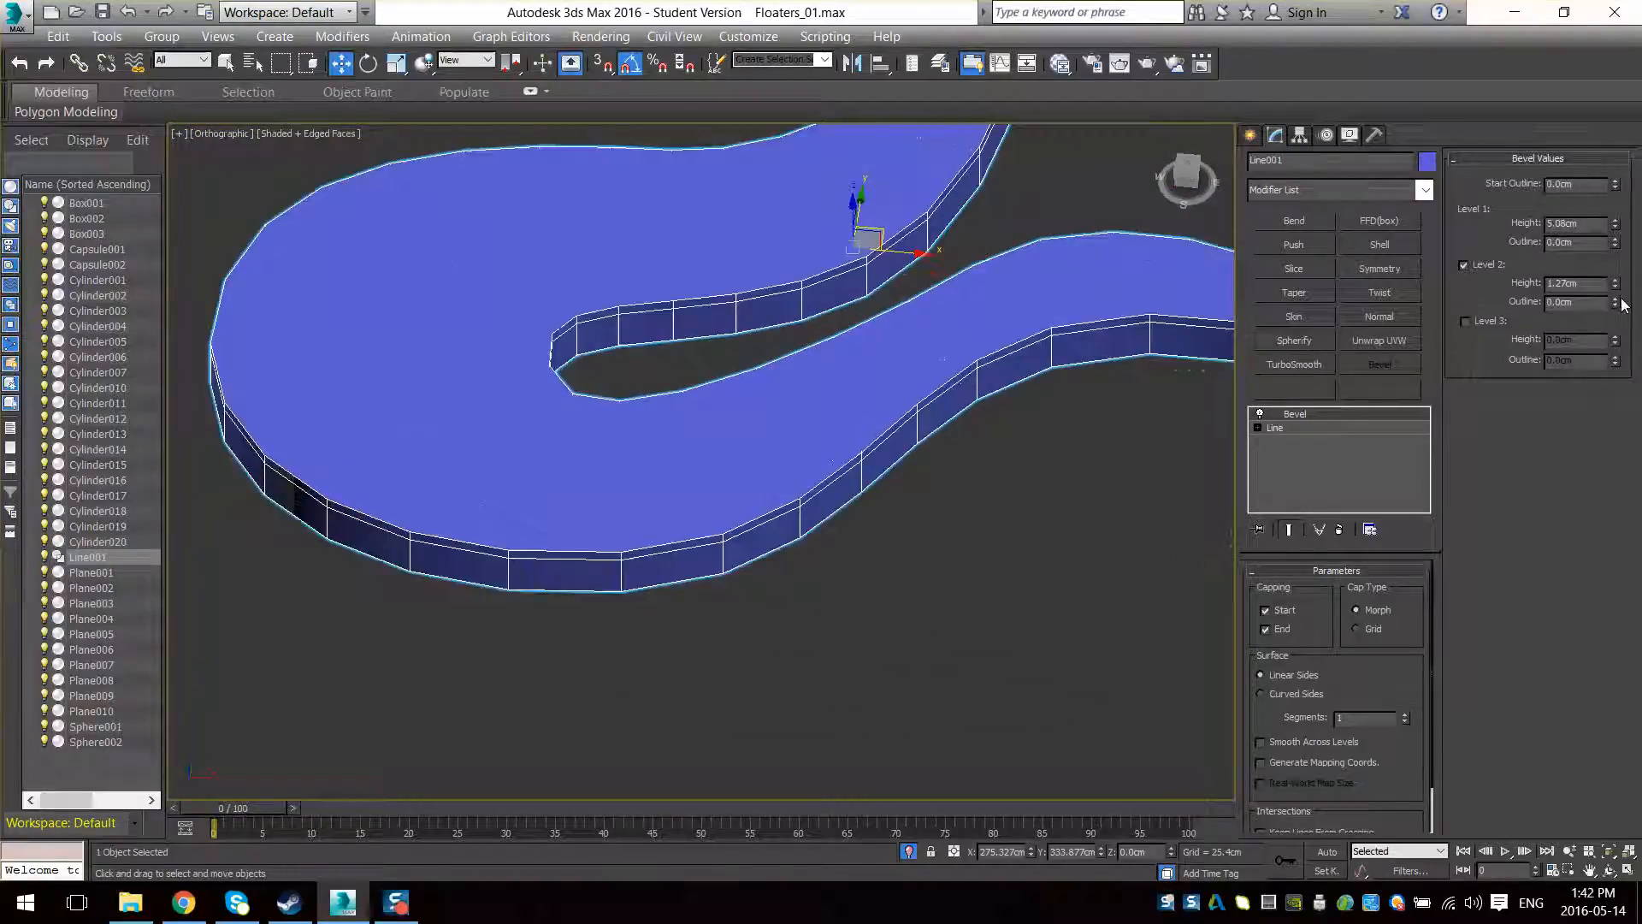
Try a Level 2 outline of -2.032 cm and inspect the bevel at the tail and hook tips
left_click_drag(1619, 305, 1610, 303)
middle_click_drag(1006, 352, 520, 385)
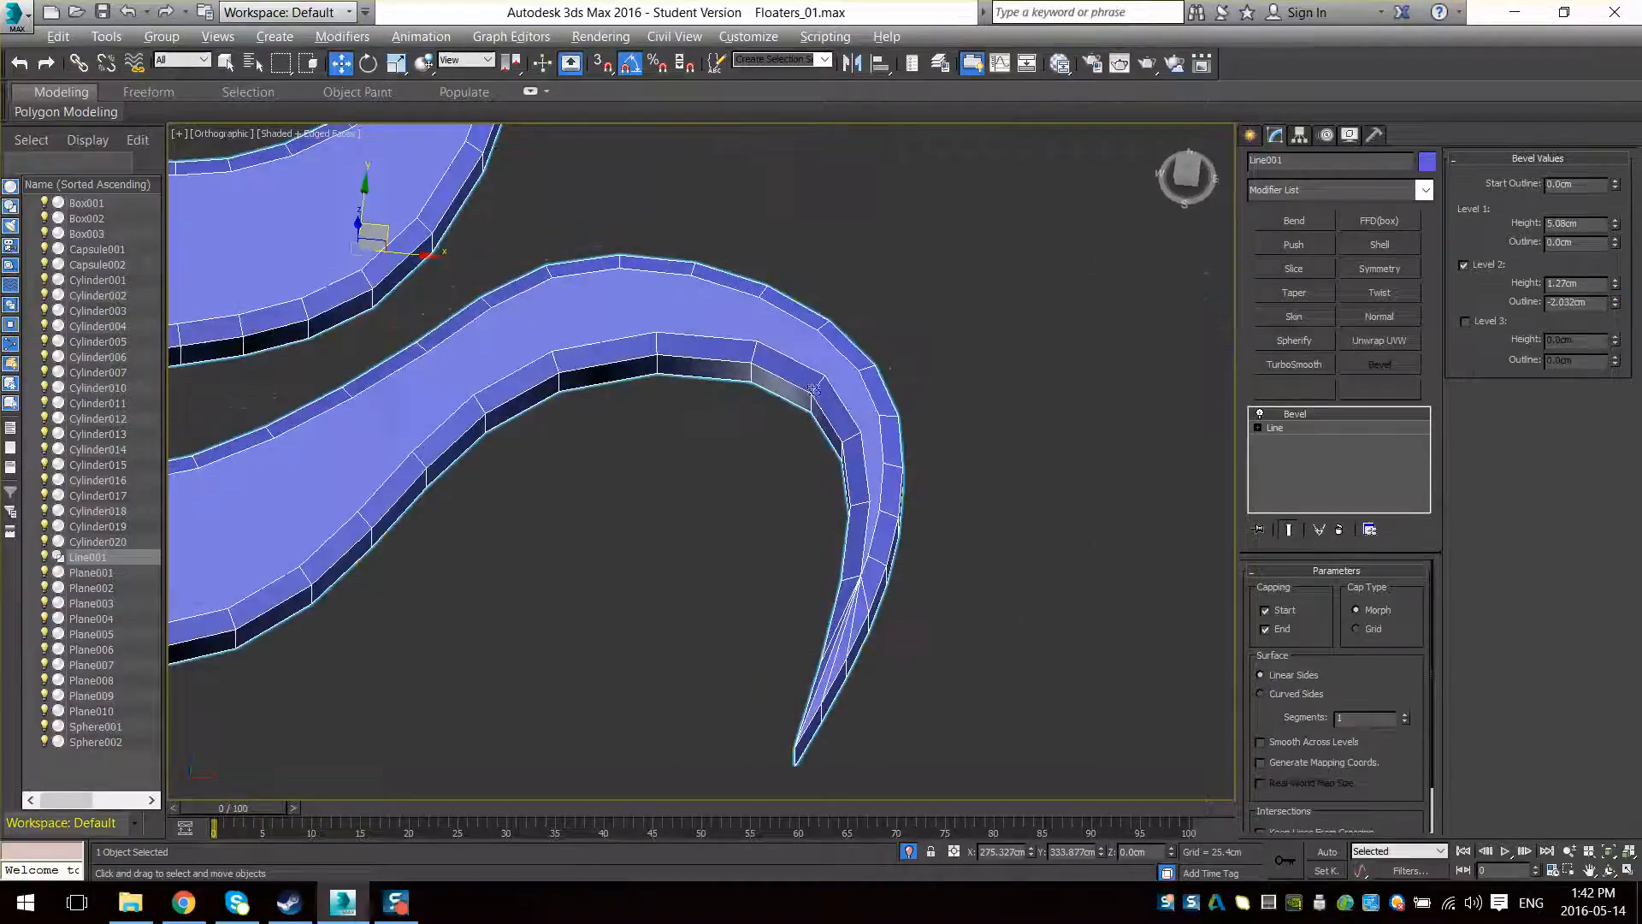
middle_click_drag(705, 363, 915, 672)
middle_click_drag(493, 269, 679, 547)
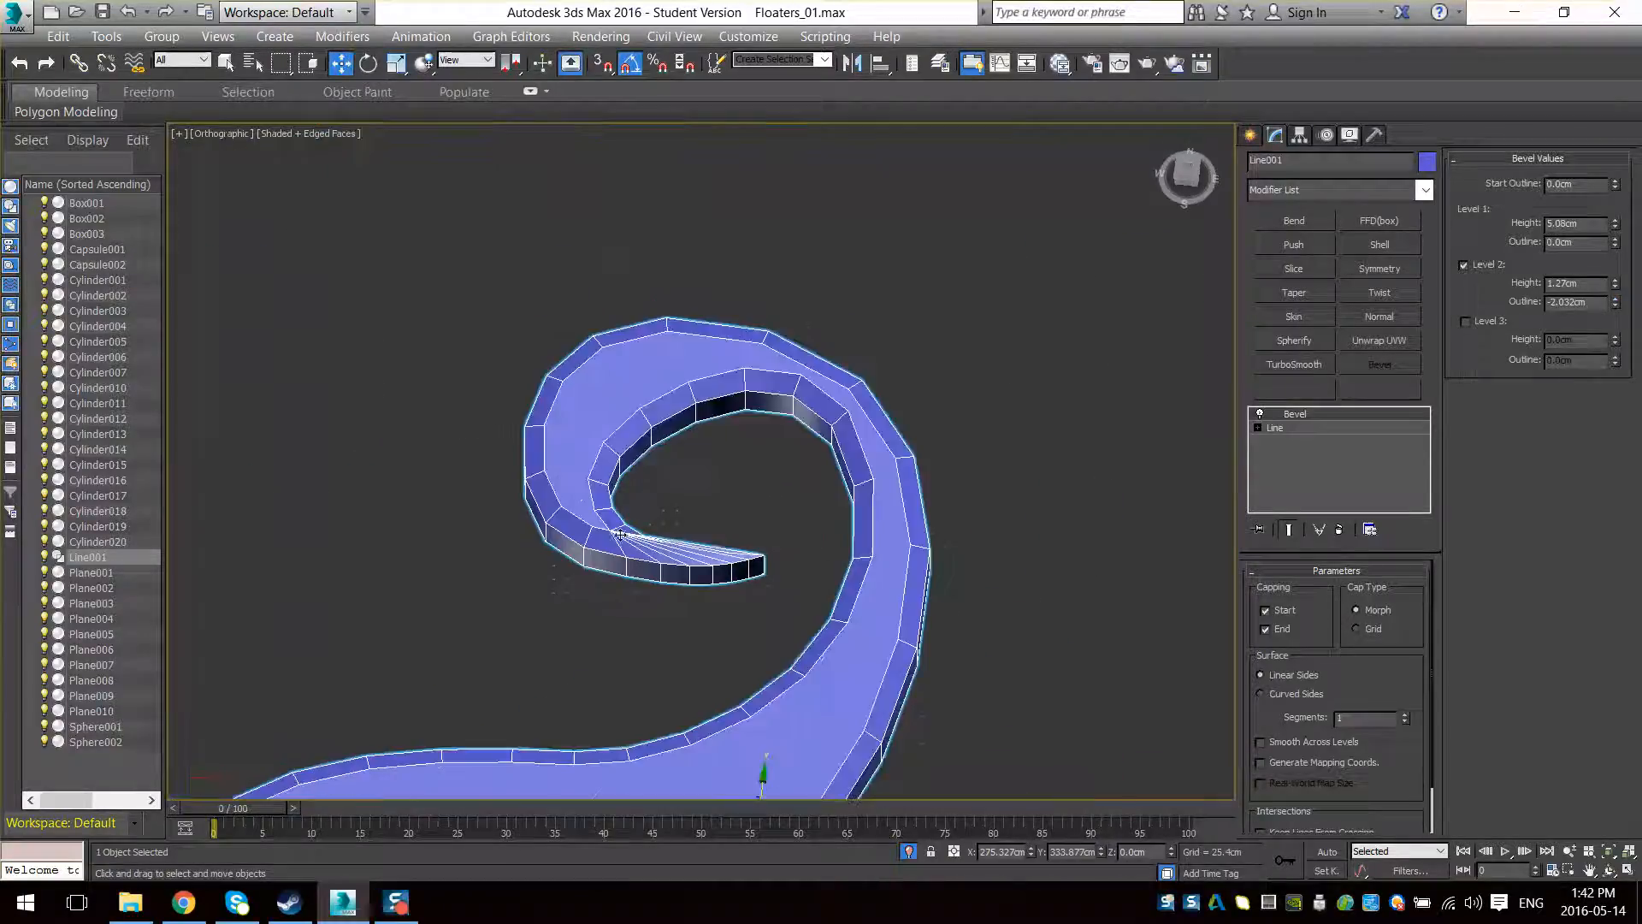
scroll(623, 534, "up", 6)
middle_click_drag(732, 608, 740, 684, "alt")
middle_click_drag(898, 530, 607, 682)
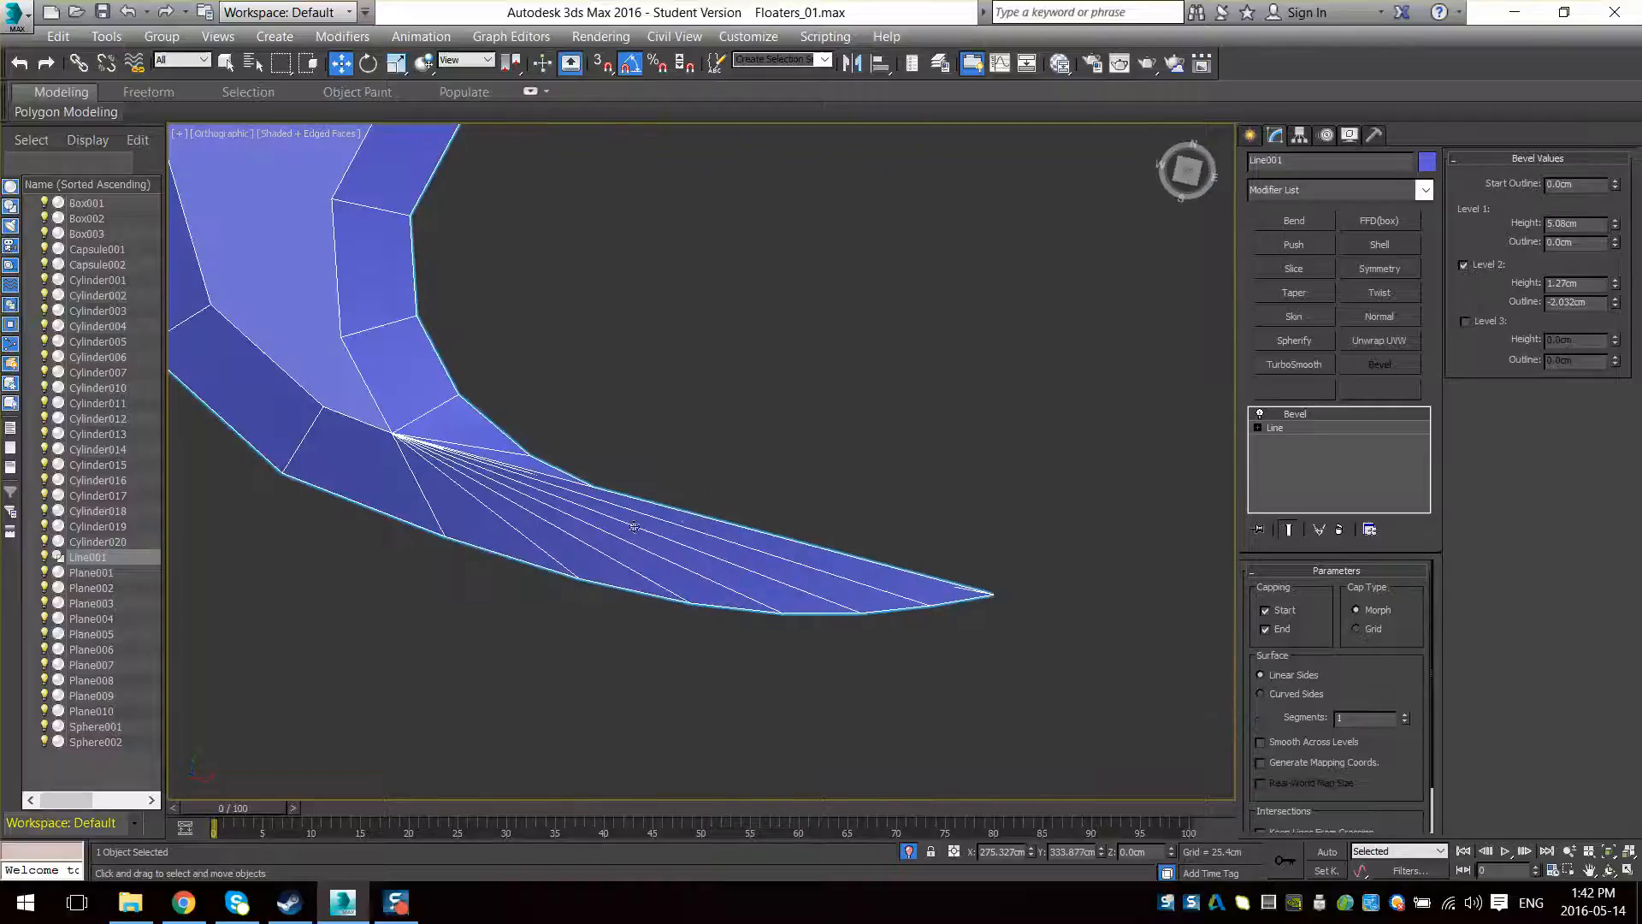
Set the Level 2 outline to -0.508 cm, and enable Level 3 with an outline of -0.25 cm
left_click_drag(1616, 302, 1616, 315)
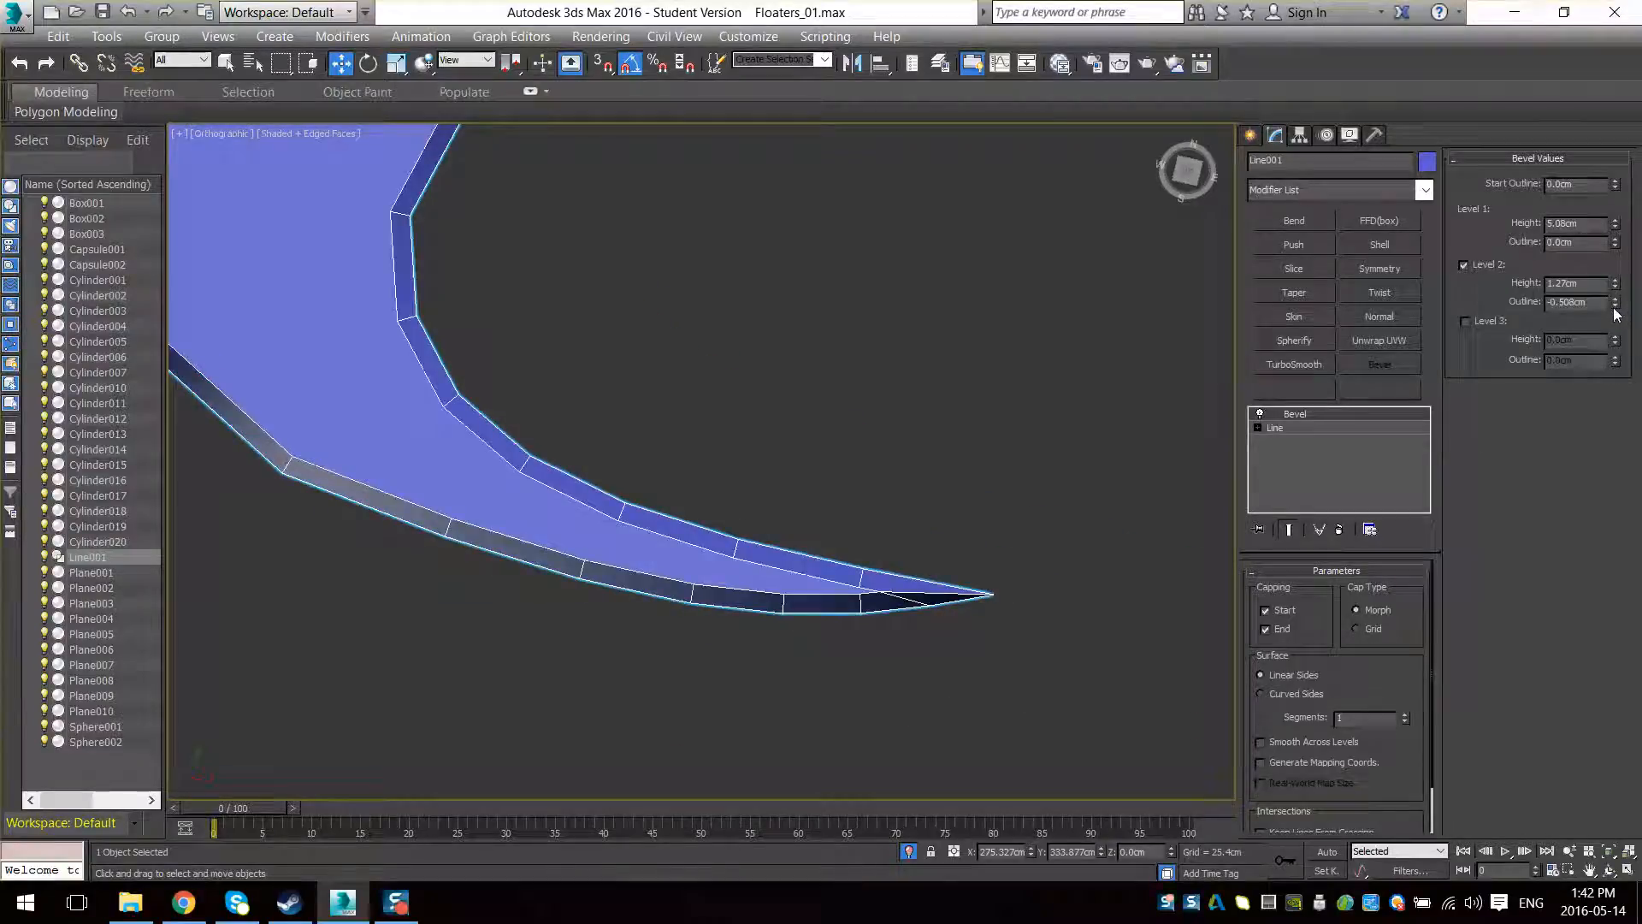
left_click(1467, 323)
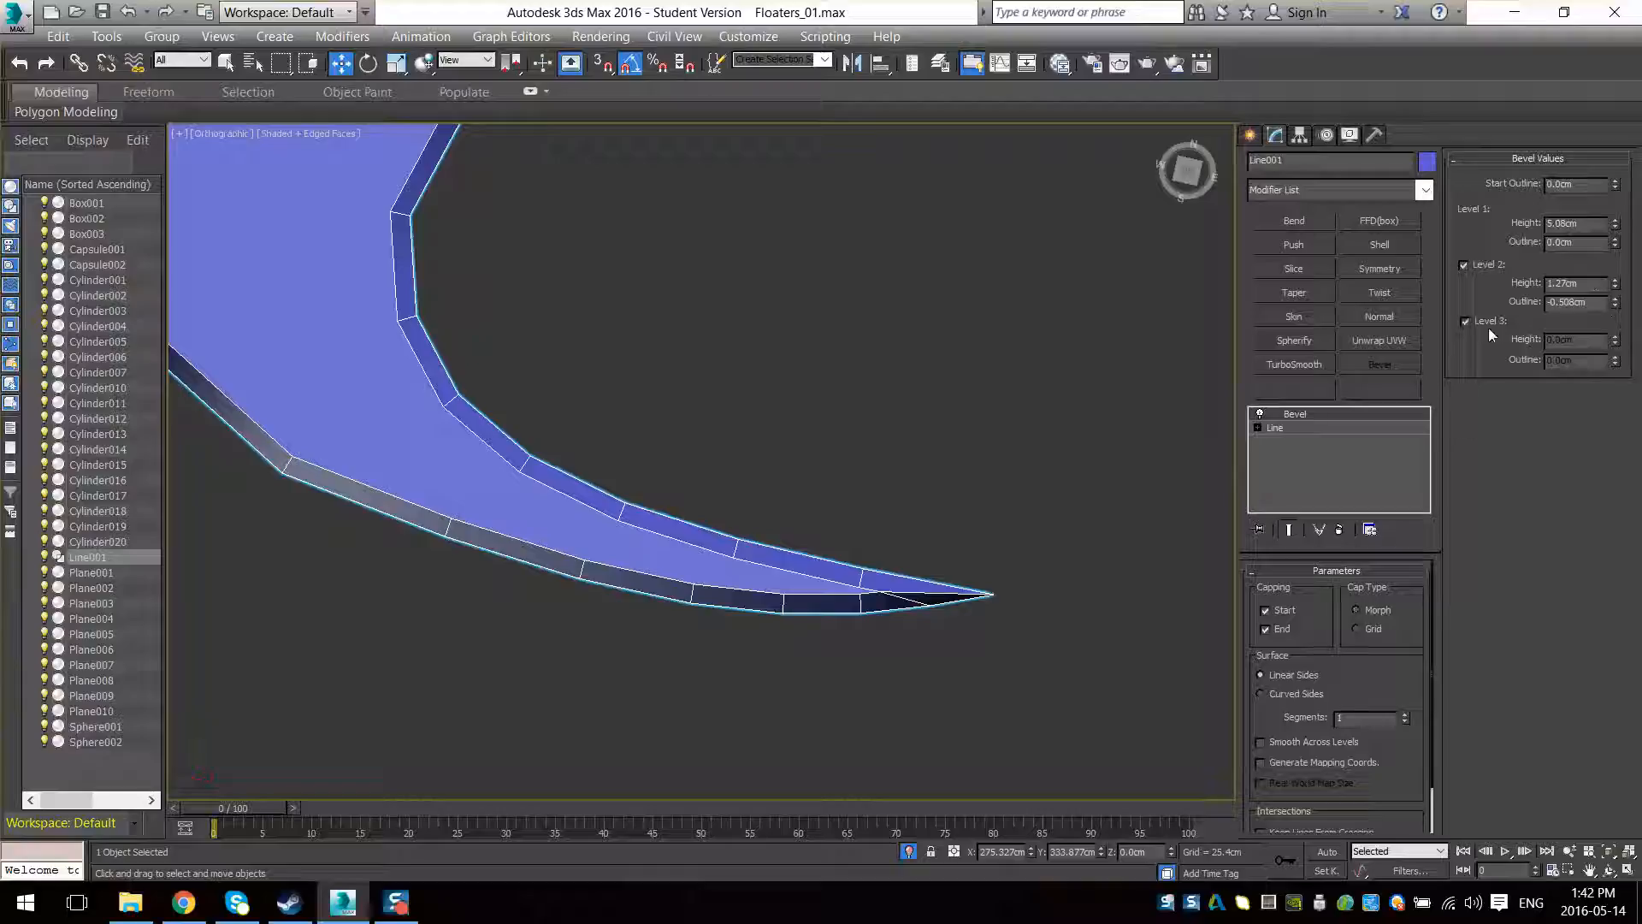
left_click_drag(1615, 363, 1618, 372)
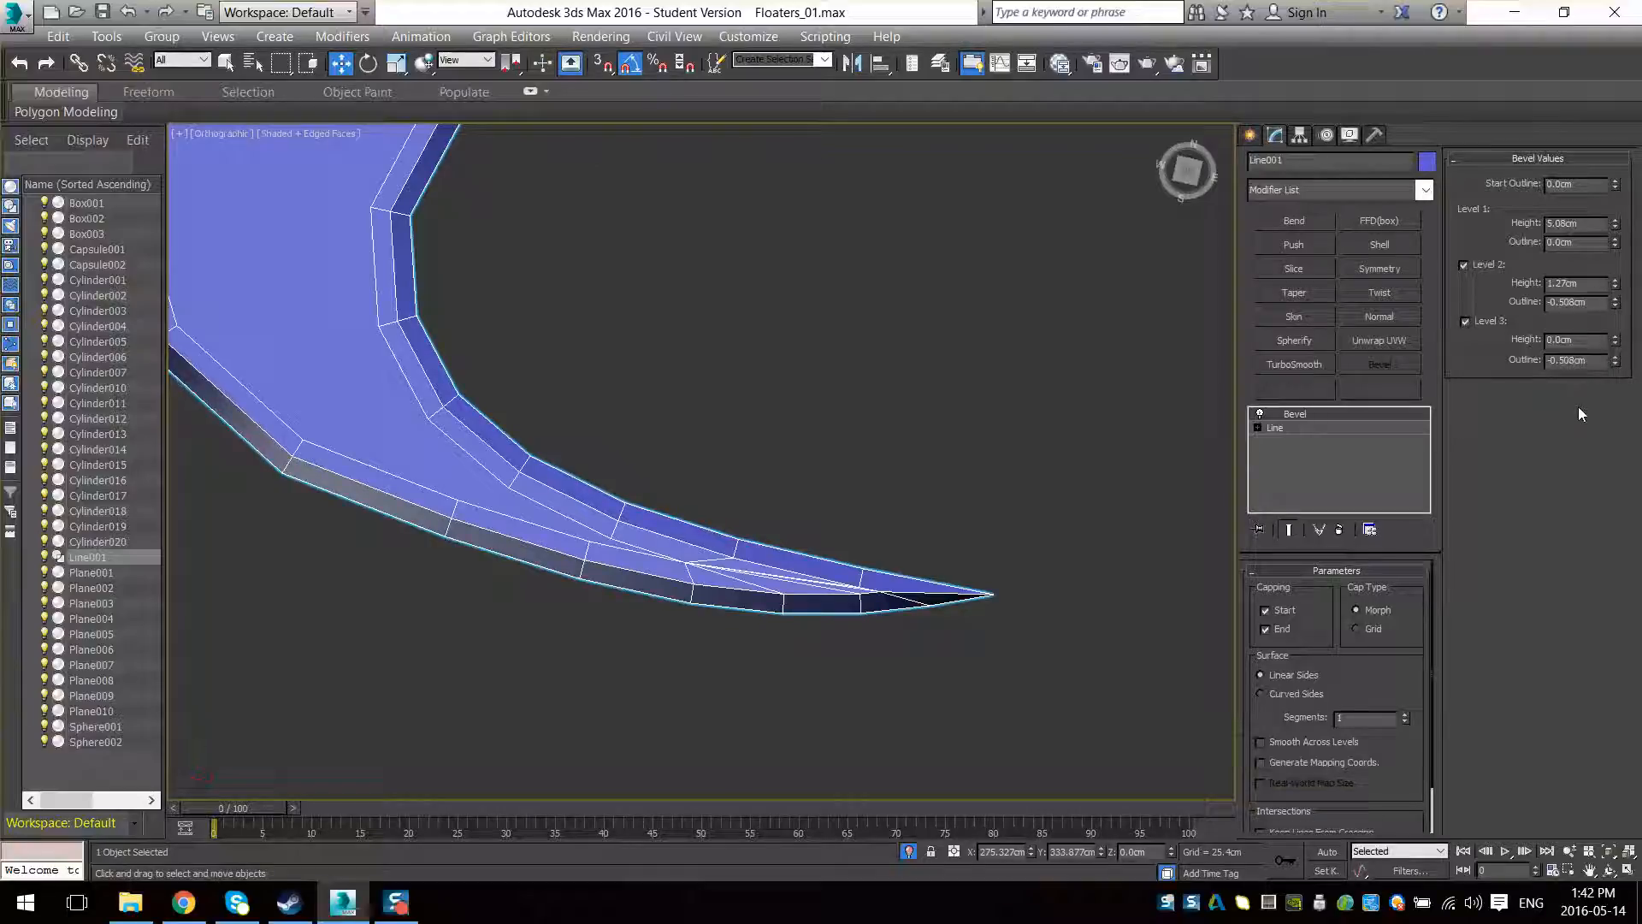
key("BackSpace")
key("BackSpace")
type("2")
key("Return")
scroll(657, 382, "down", 5)
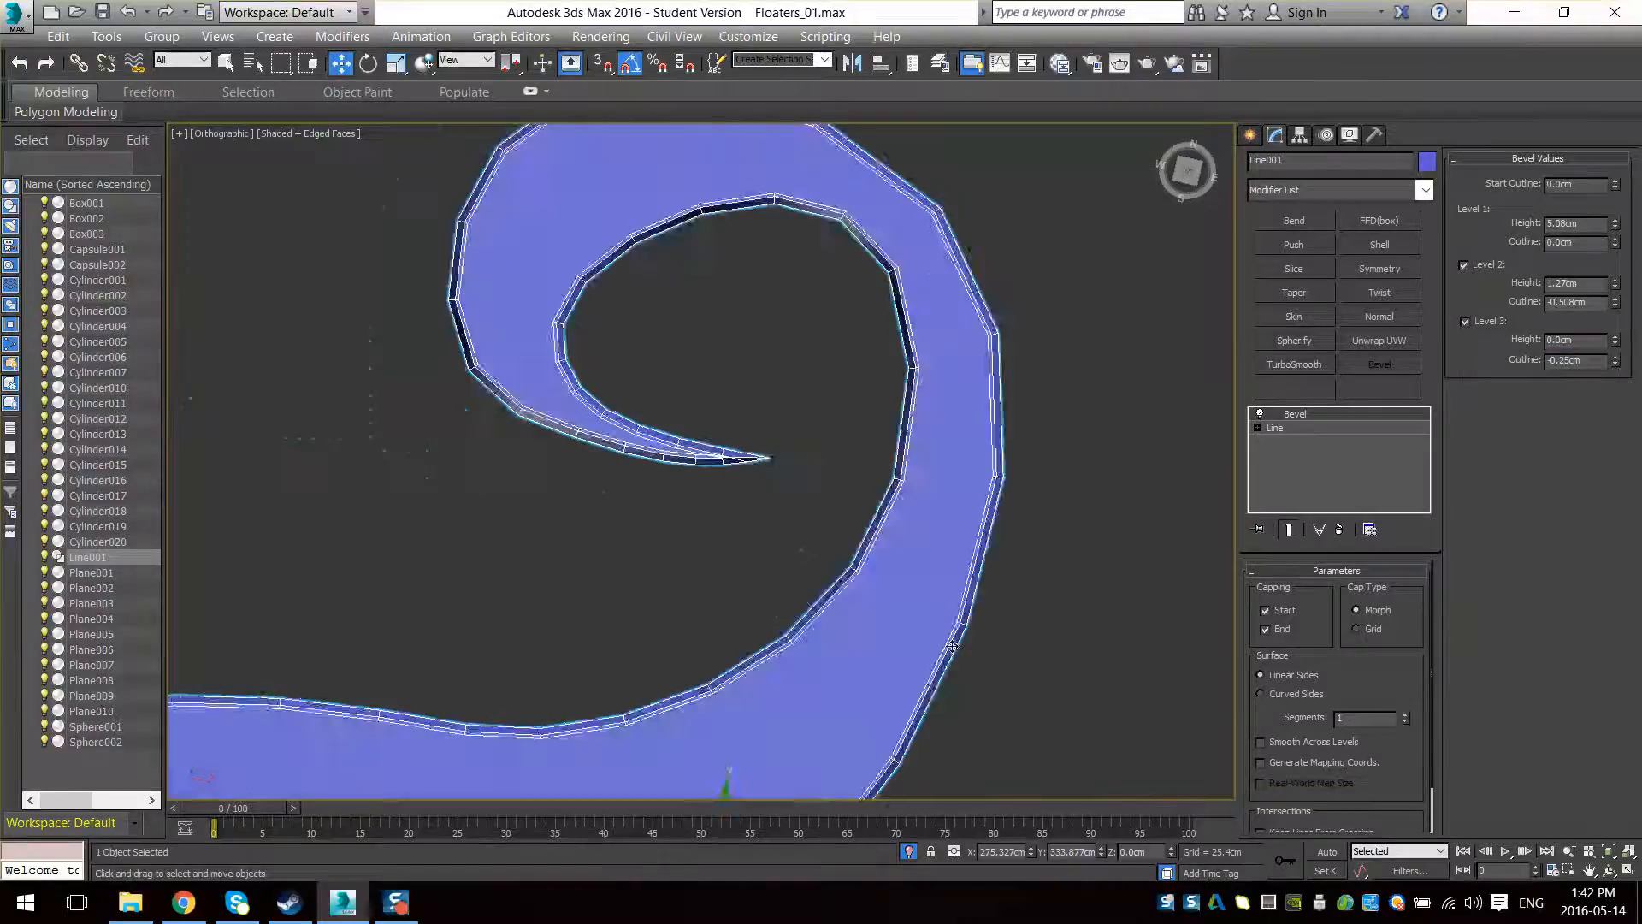
Convert the bevelled line shape to an Editable Poly
middle_click_drag(890, 735, 889, 384, "alt")
scroll(889, 385, "down", 3)
middle_click_drag(856, 599, 851, 447, "alt")
middle_click_drag(1000, 480, 1041, 492, "alt")
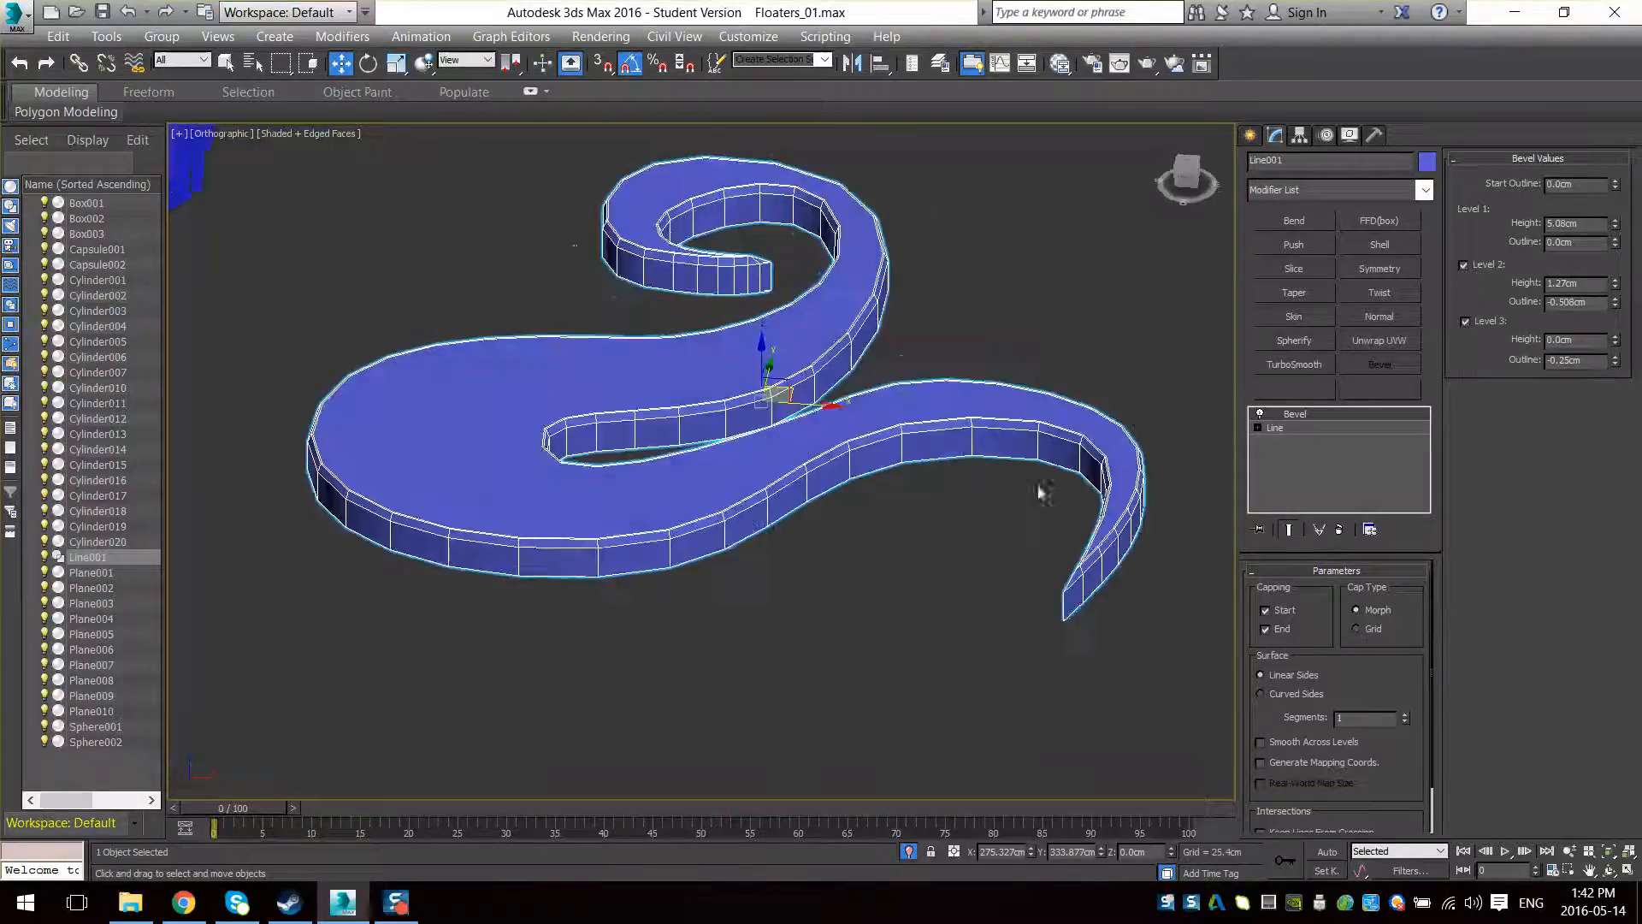
mouse_move(828, 474)
middle_mouse_down()
mouse_move(678, 472)
mouse_move(835, 268)
mouse_move(805, 451)
middle_mouse_up()
right_click(797, 438)
mouse_move(906, 656)
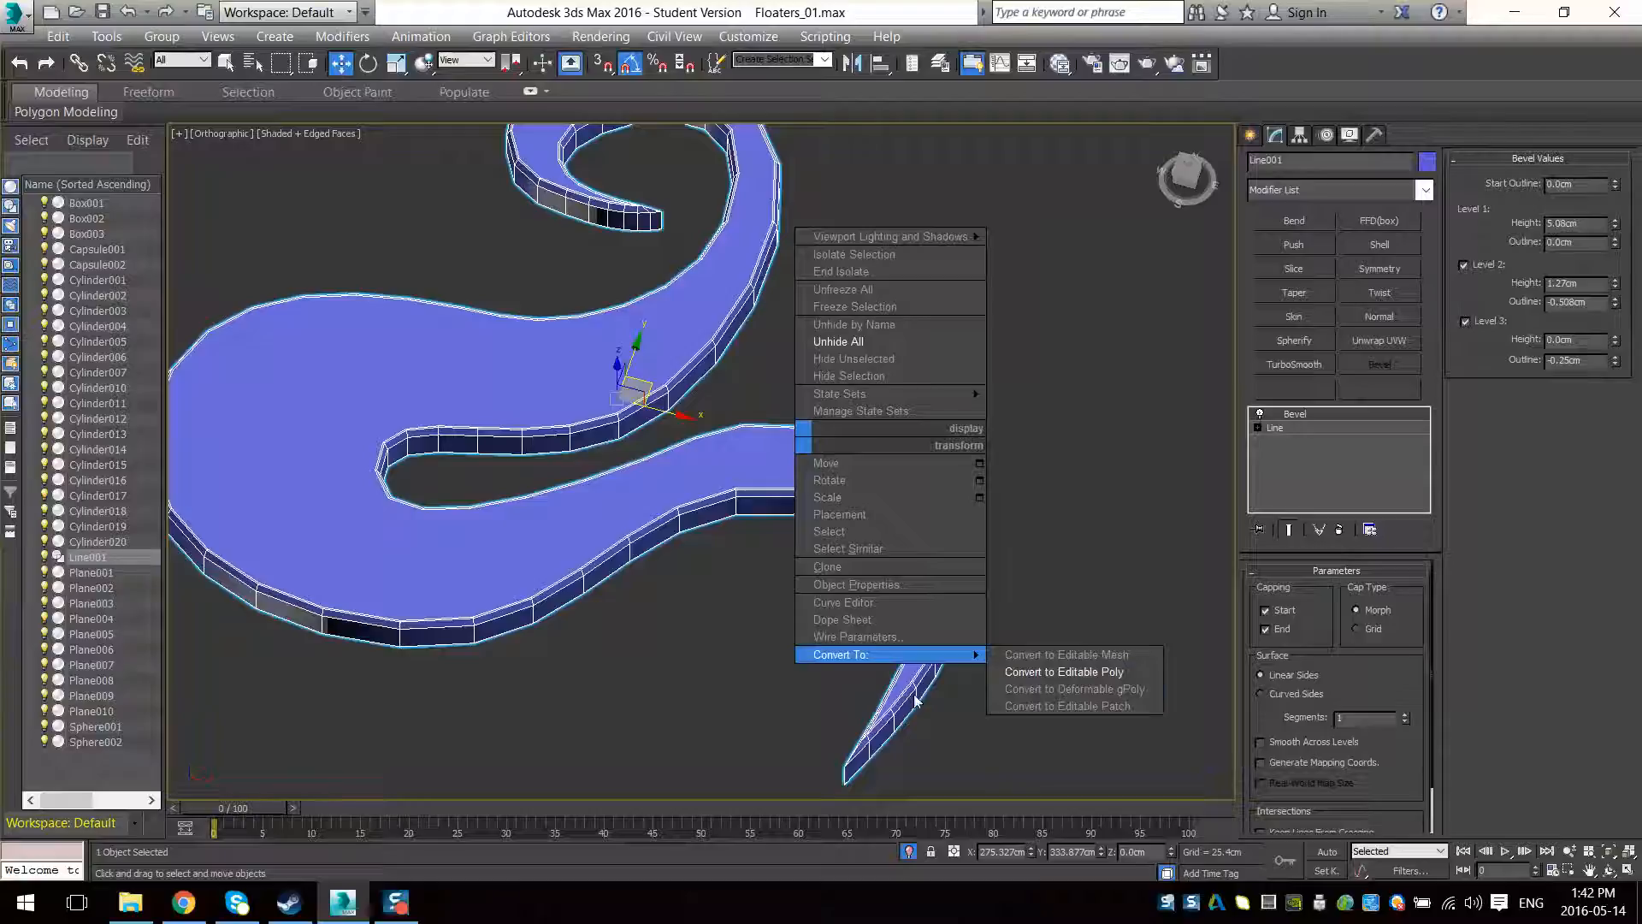
left_click(1126, 673)
Delete the large cap polygon on the underside of the swirl shape
scroll(1116, 597, "up", 5)
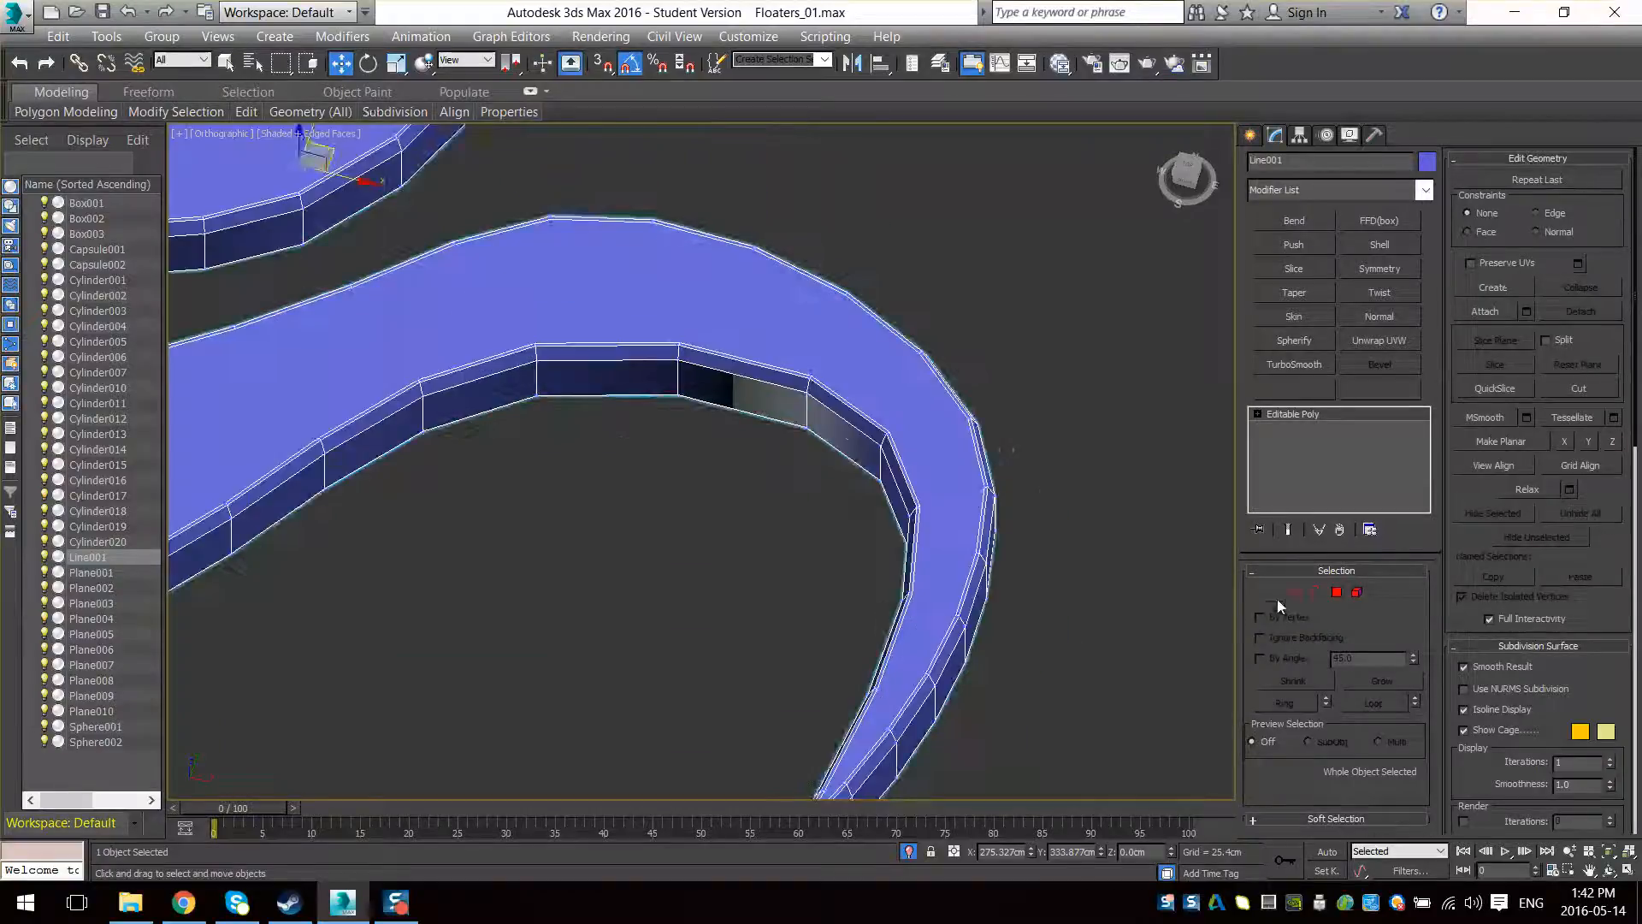
scroll(934, 541, "down", 5)
middle_click_drag(934, 541, 1387, 528)
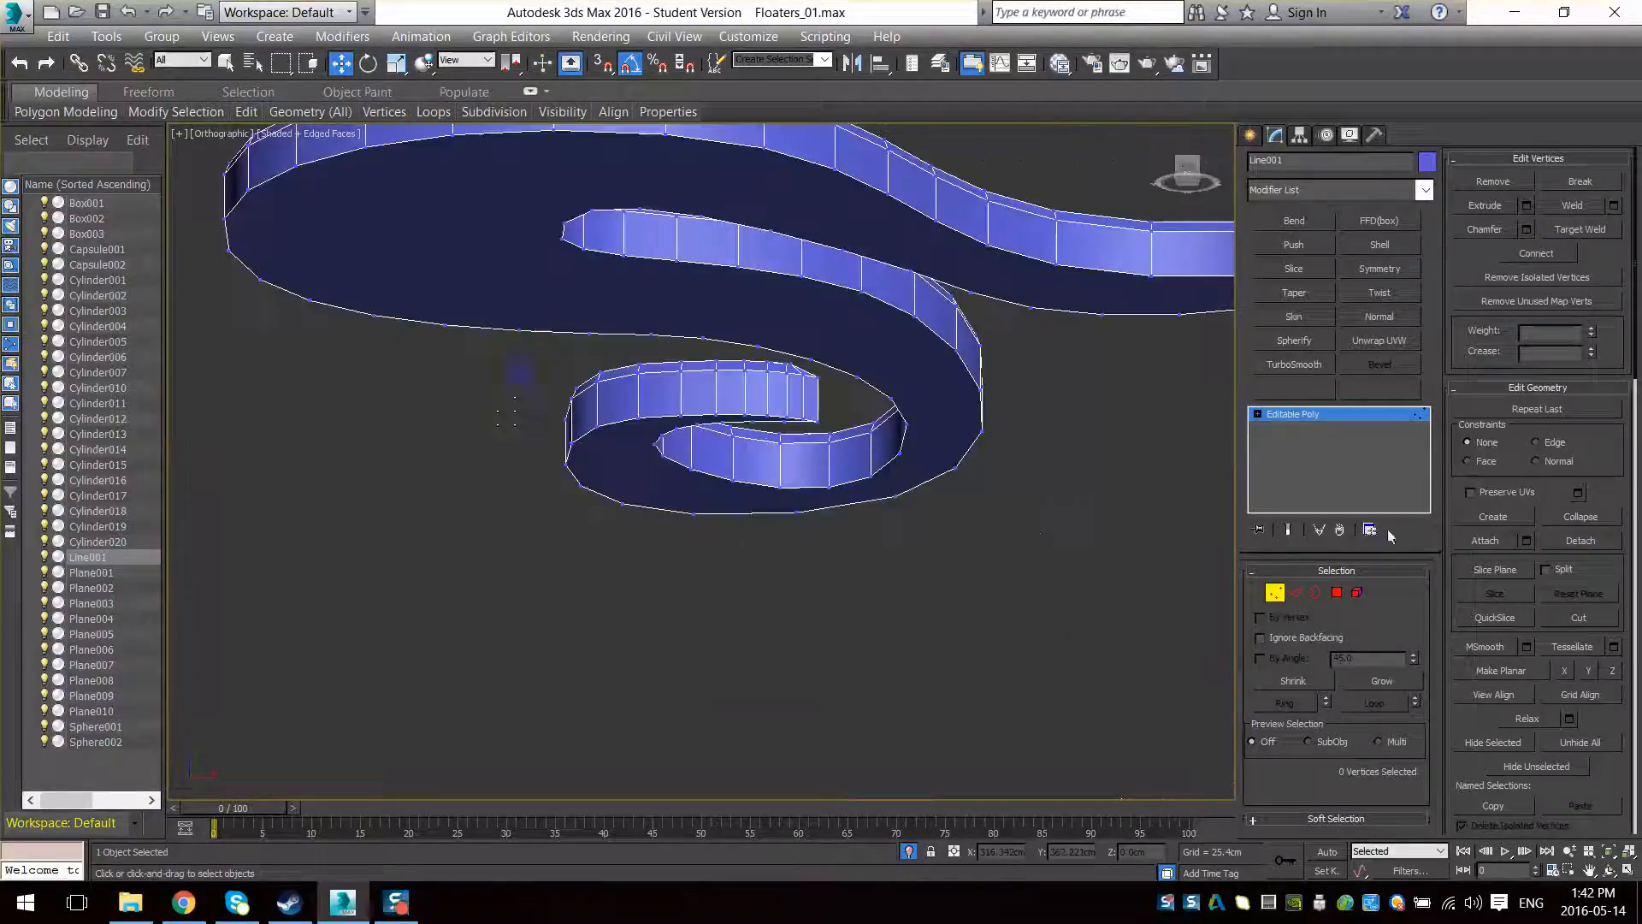
left_click(1337, 593)
left_click(478, 191)
key("Delete")
scroll(680, 428, "down", 3)
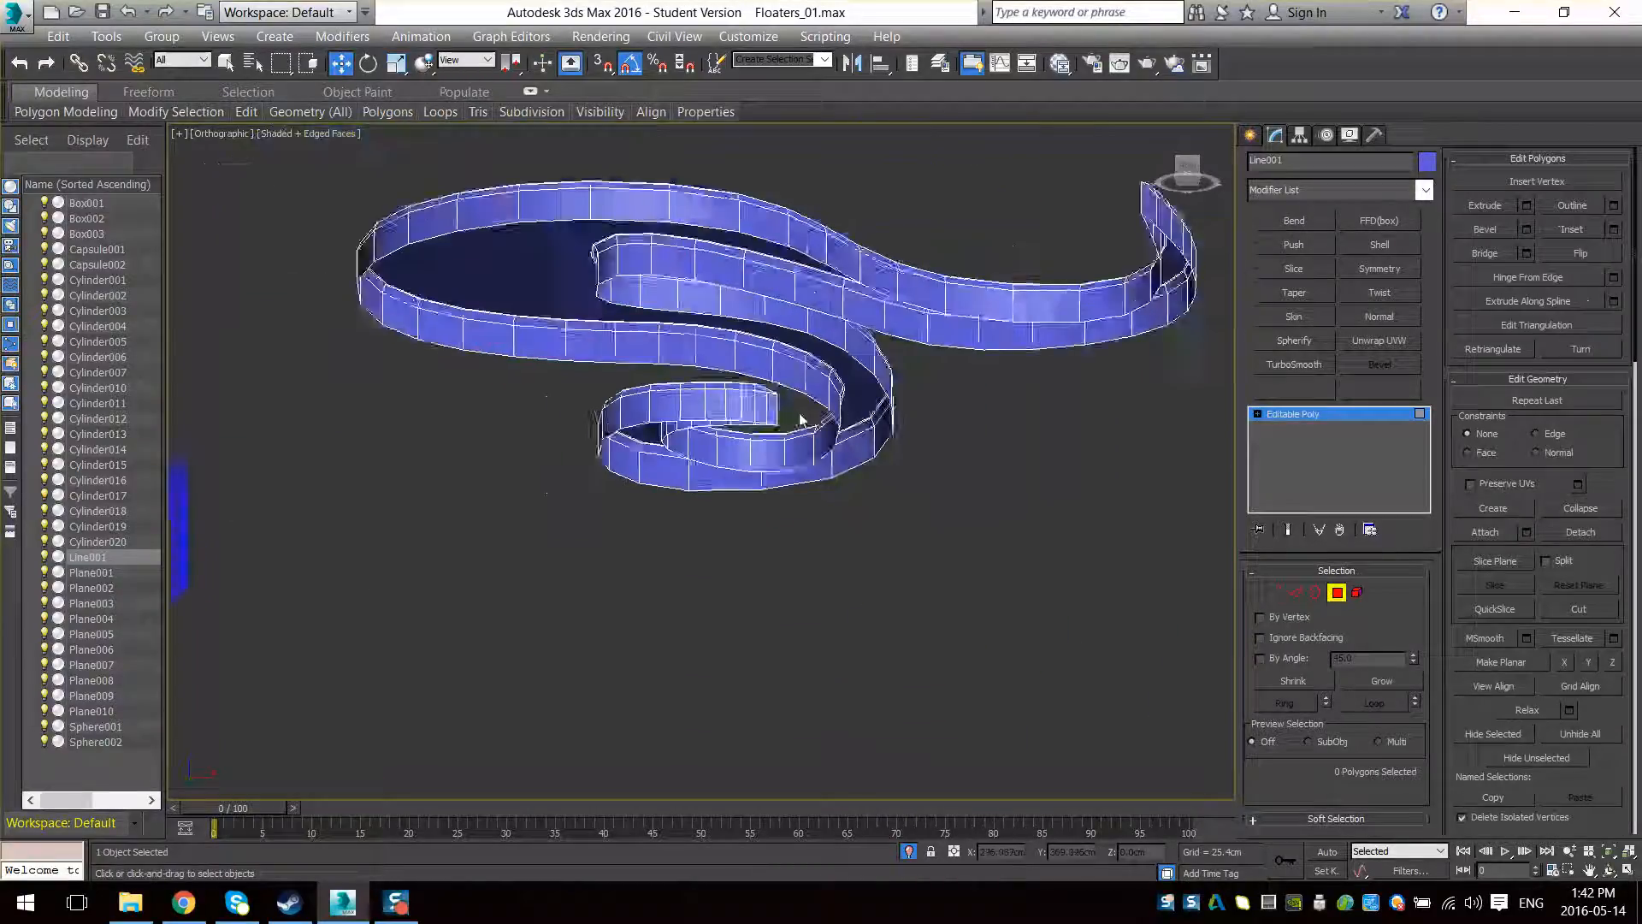
Connect two pairs of opposite vertices across the top face, from the lower part of the inner bend to the outer edge
middle_click_drag(801, 420, 862, 523, "alt")
scroll(864, 523, "up", 3)
middle_click_drag(1094, 547, 1147, 554)
left_click(1274, 597)
middle_click_drag(694, 542, 832, 458)
left_click_drag(761, 402, 727, 476)
left_click_drag(793, 593, 746, 664, "ctrl")
left_click_drag(720, 402, 674, 469)
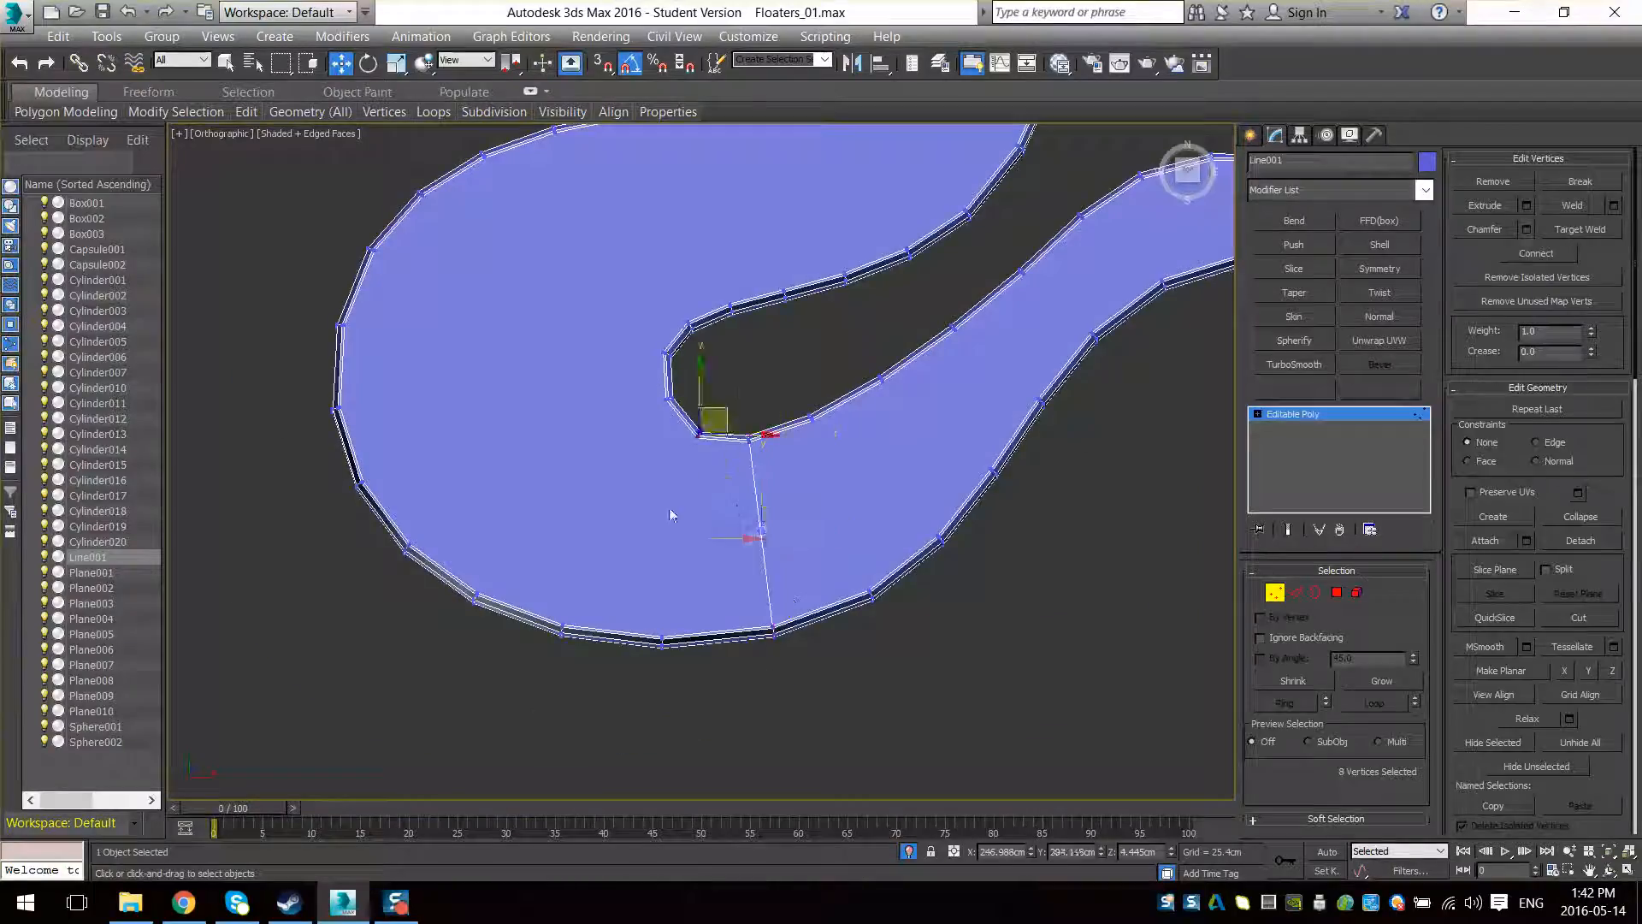
left_click_drag(682, 590, 626, 671, "ctrl")
key("ctrl+shift+e")
Connect two more vertex pairs from the rounded inner bend to the lower and side edges of the wide body
left_click_drag(683, 385, 637, 419)
left_click_drag(518, 555, 462, 623, "ctrl")
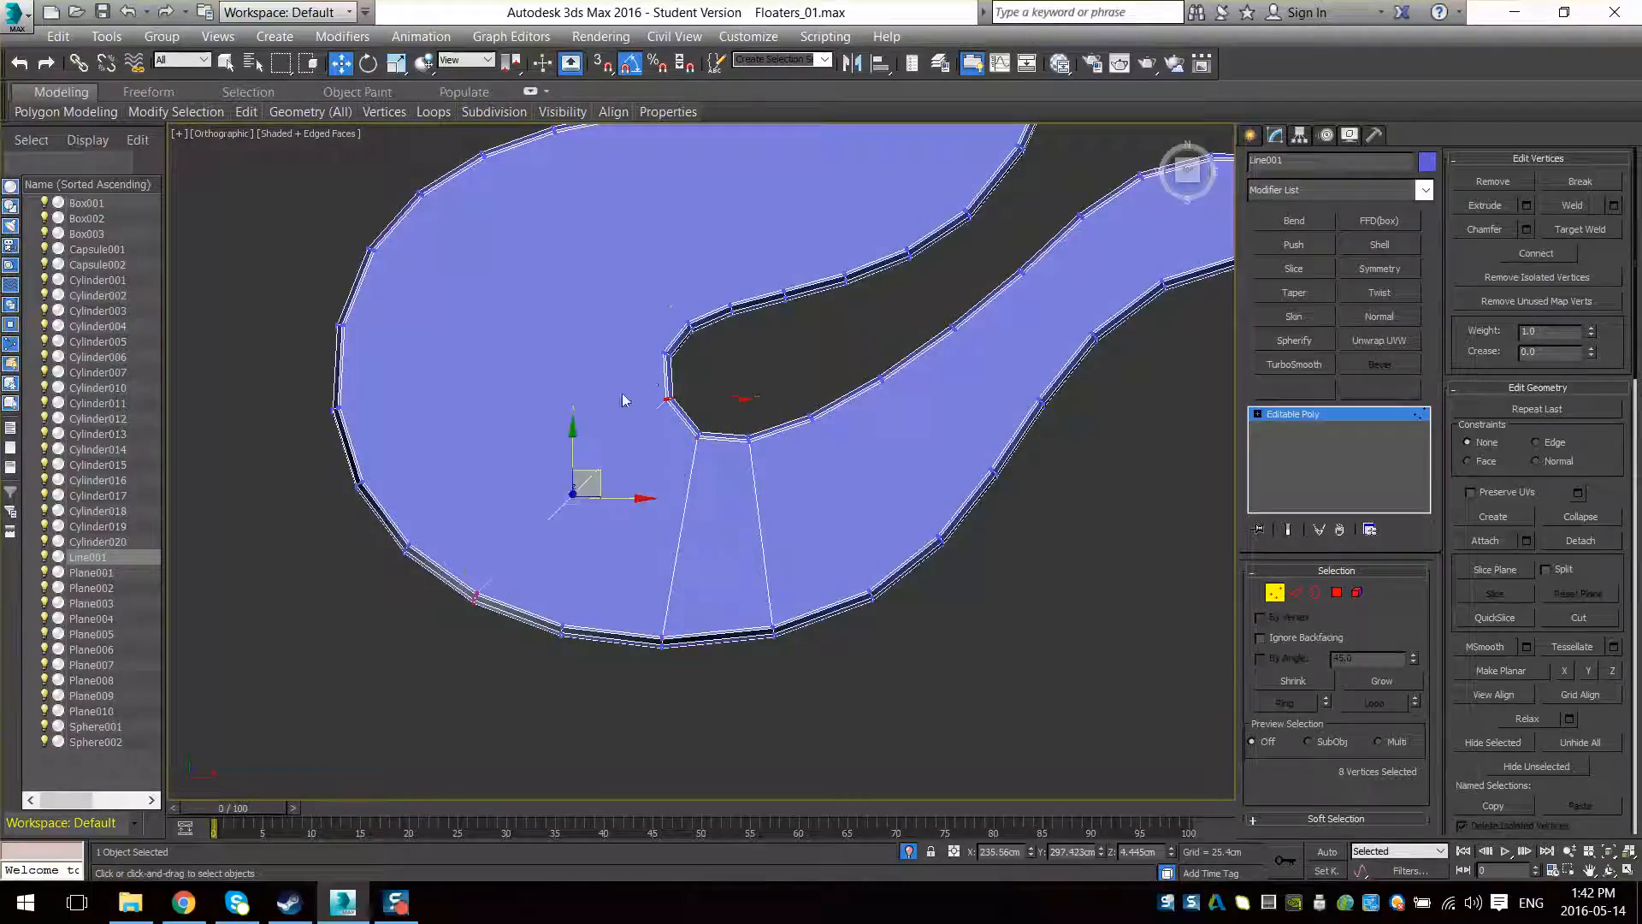
key("ctrl+shift+e")
left_click_drag(687, 340, 643, 371)
left_click_drag(369, 299, 323, 339, "ctrl")
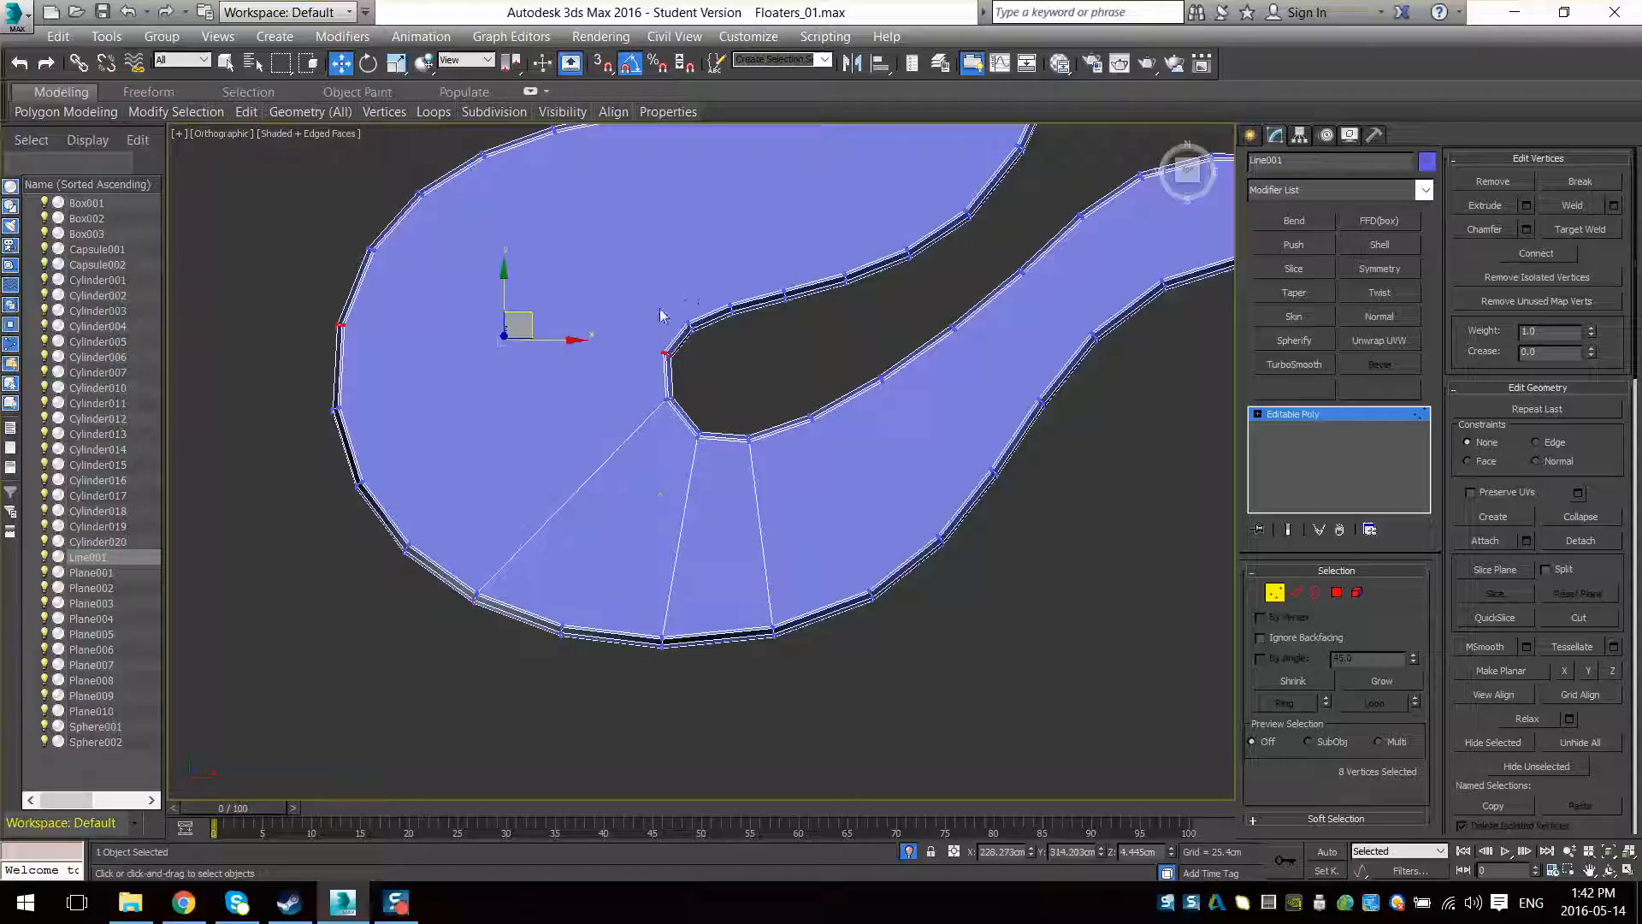
key("ctrl+shift+e")
Connect two vertex pairs from the upper side of the inner bend to the body's upper outer edge
middle_click_drag(537, 299, 588, 334)
left_click_drag(764, 331, 726, 368)
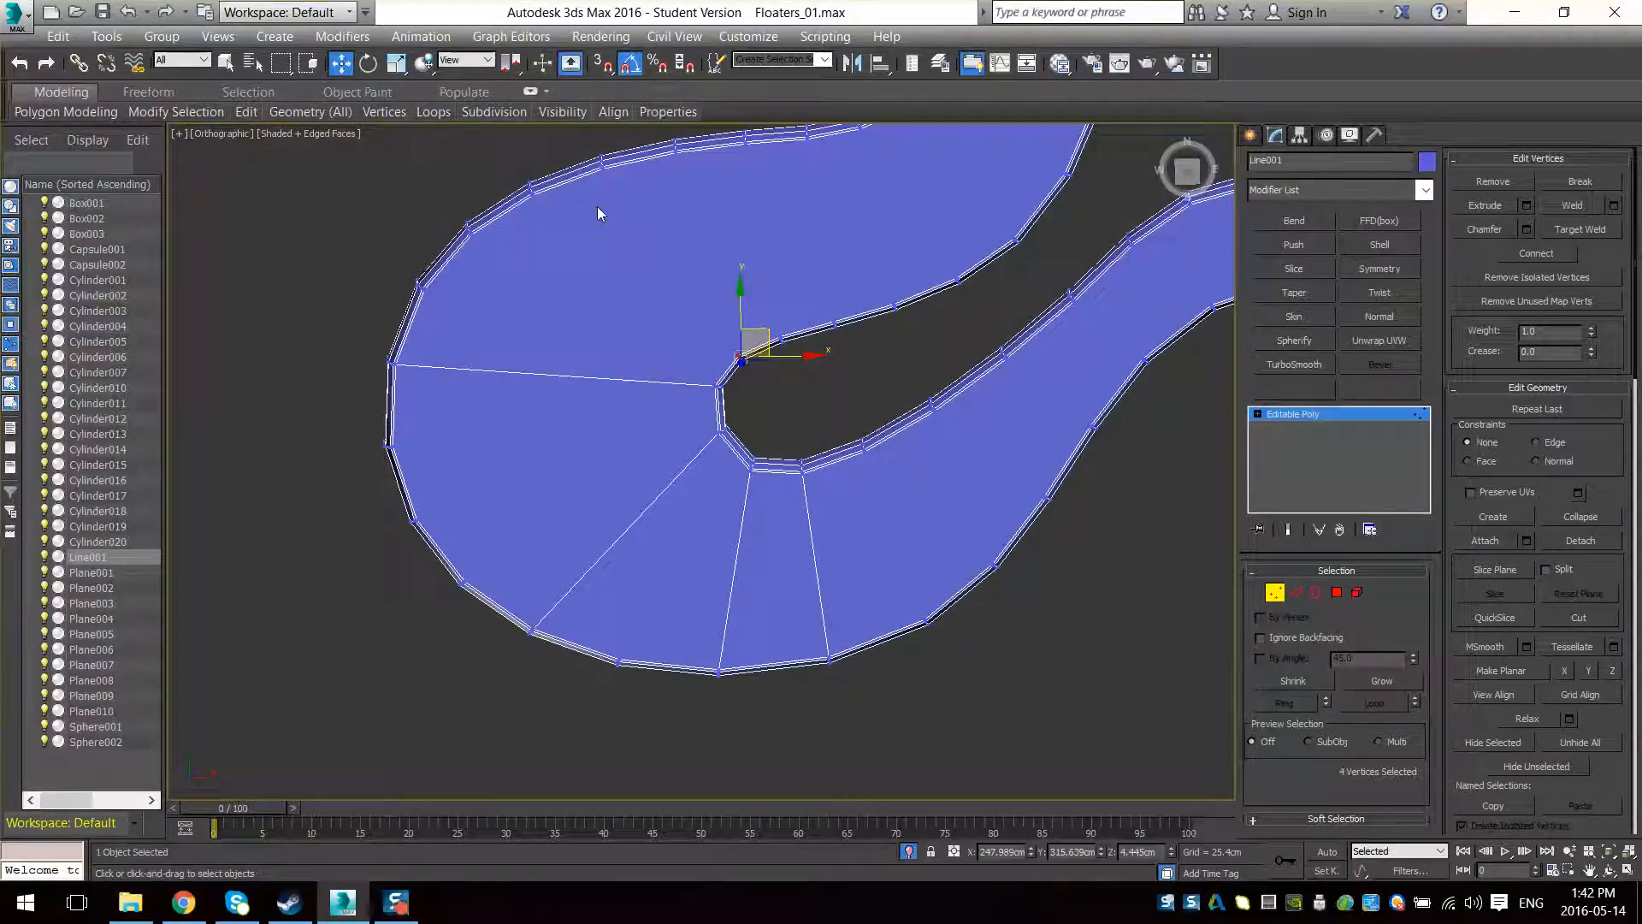
left_click_drag(554, 172, 511, 207, "ctrl")
key("ctrl+shift+e")
middle_click_drag(817, 289, 631, 331)
left_click_drag(606, 366, 580, 397)
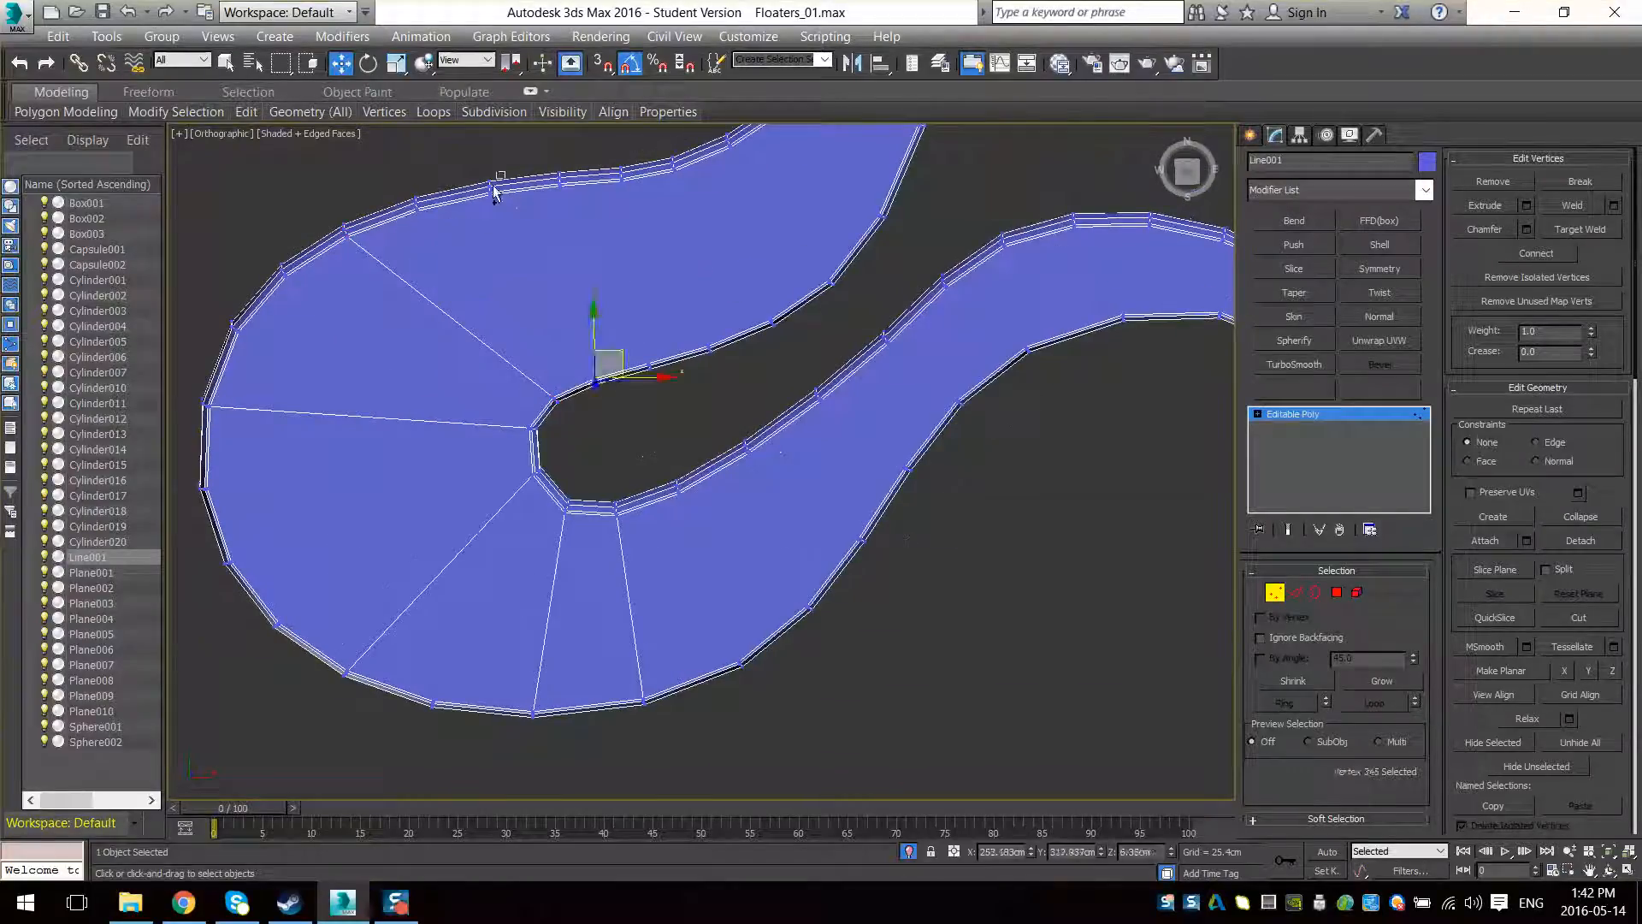
left_click_drag(505, 172, 472, 208, "ctrl")
key("ctrl+shift+e")
Connect three pairs of opposite vertices across the neck that rises from the body toward the hook
middle_click_drag(804, 301, 596, 394)
left_click_drag(493, 219, 556, 265)
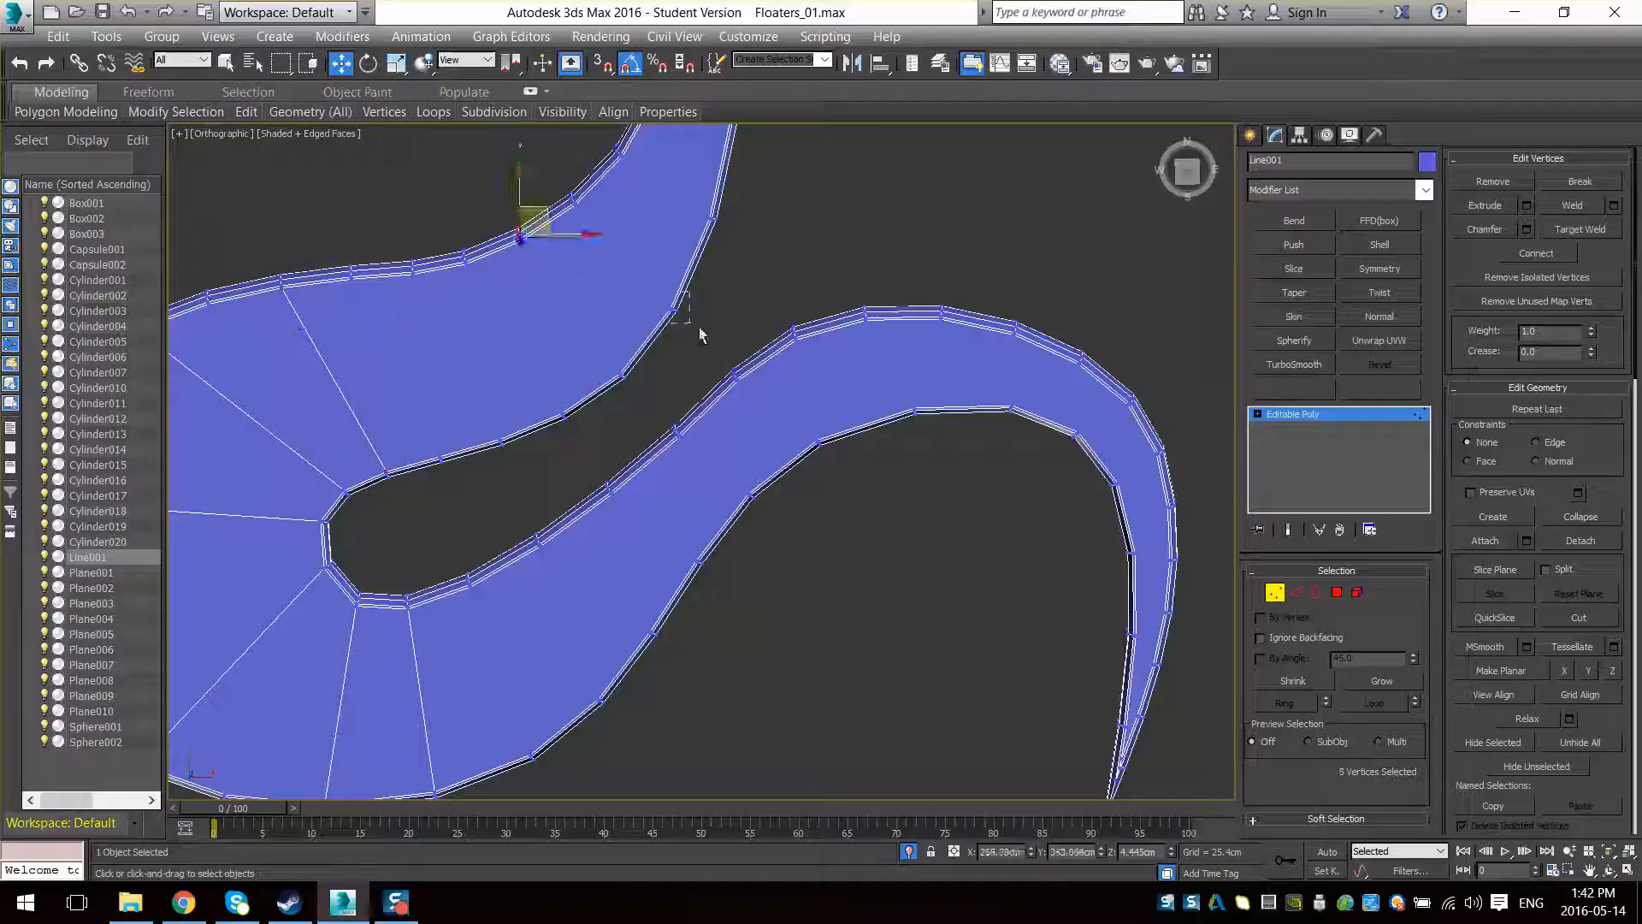
left_click_drag(701, 333, 654, 291, "ctrl")
key("ctrl+shift+e")
middle_click_drag(733, 242, 682, 401)
left_click_drag(570, 295, 572, 297)
key("ctrl+shift+e")
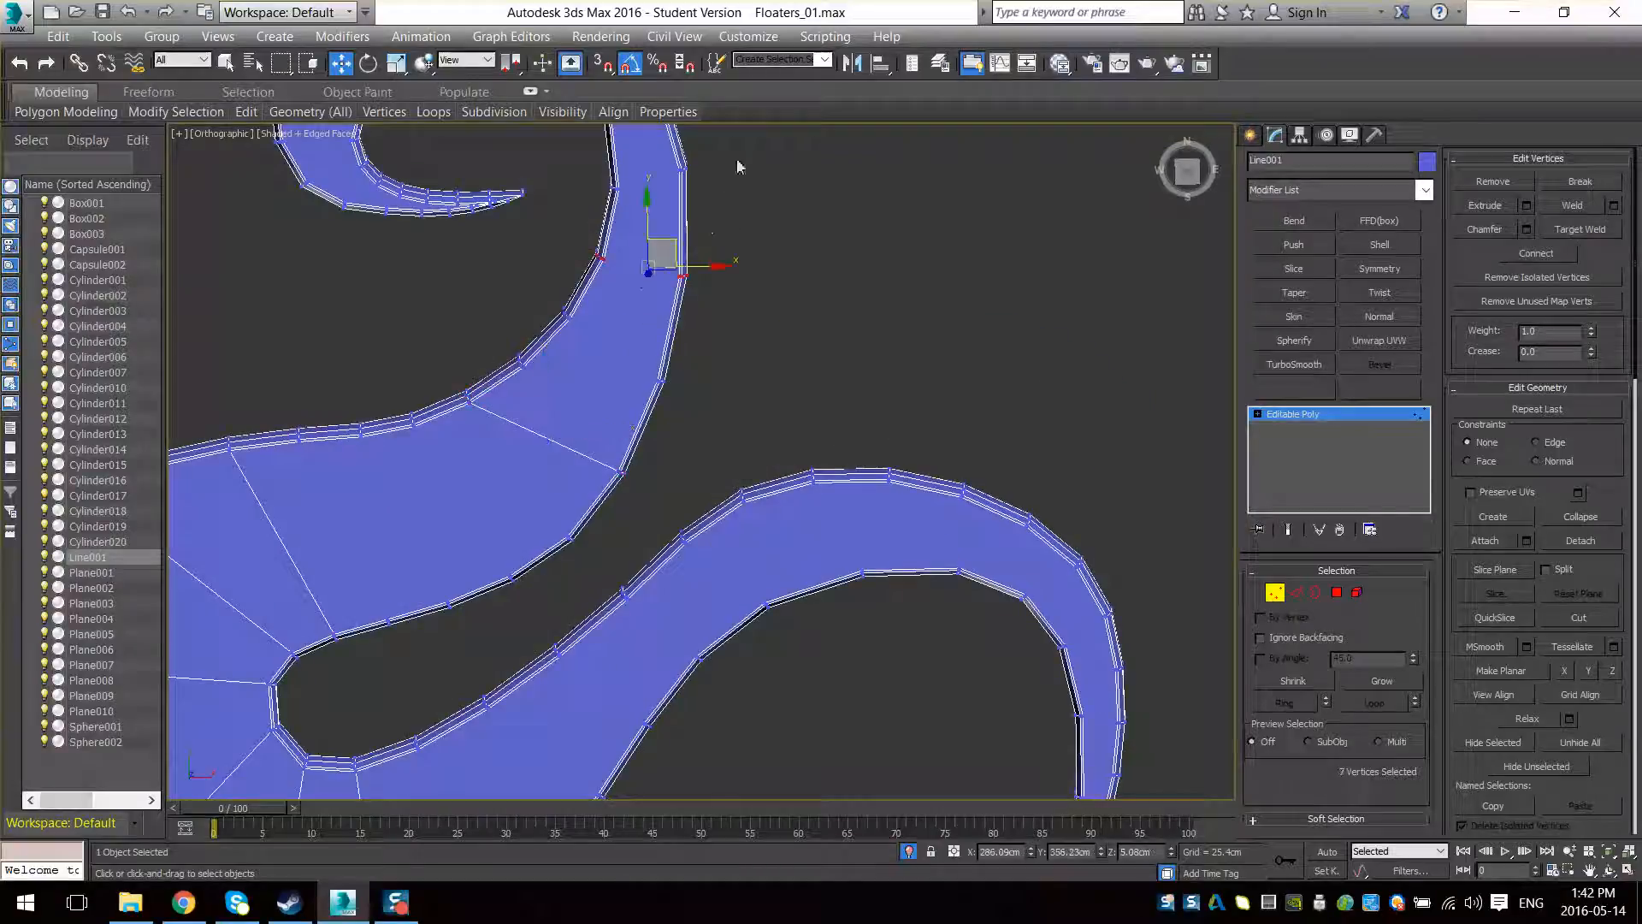
left_click_drag(735, 160, 593, 221)
key("ctrl+shift+e")
Connect three pairs of opposite vertices across the curled hook at the upper end
middle_click_drag(659, 154, 756, 375)
left_click_drag(706, 206, 660, 294)
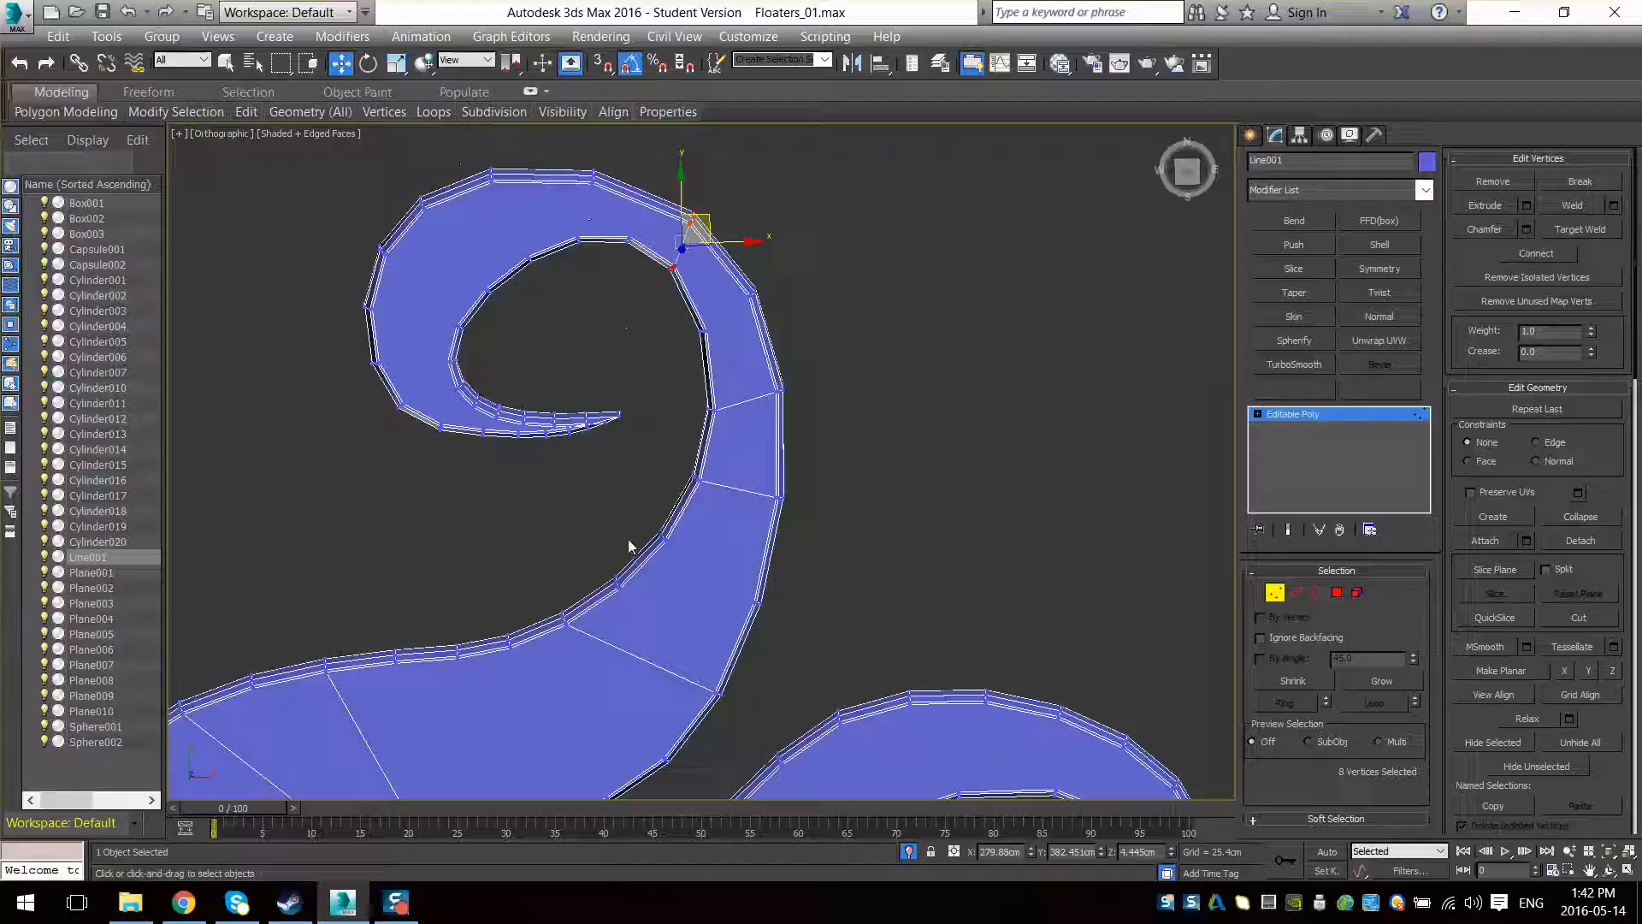
left_click_drag(473, 349, 415, 383)
left_click_drag(389, 349, 357, 373, "ctrl")
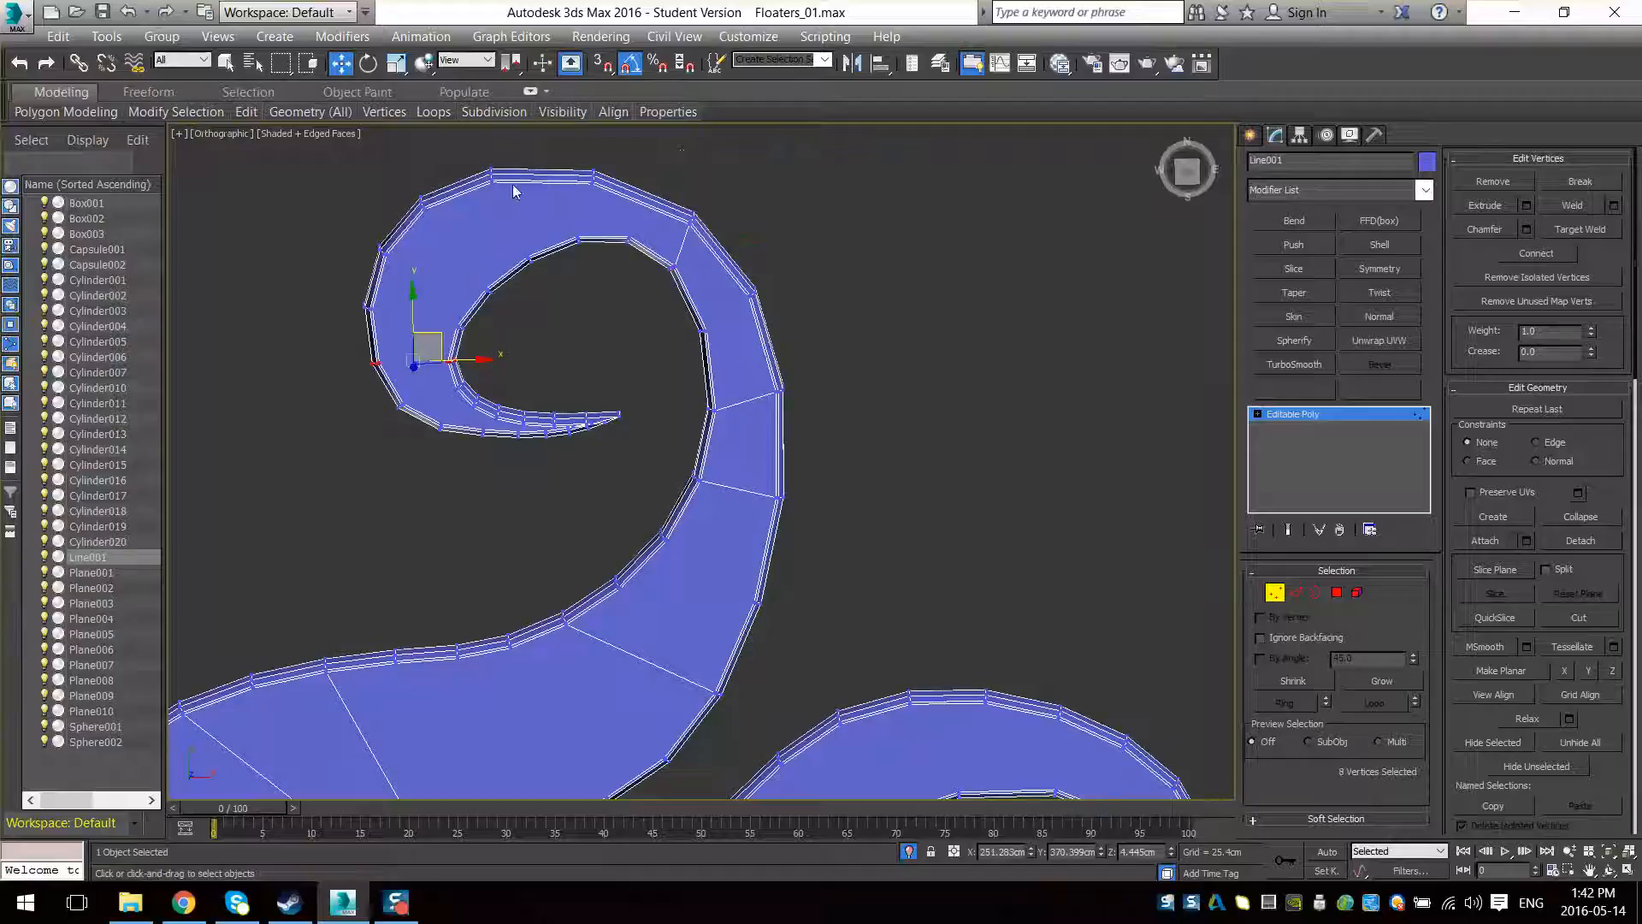
left_click_drag(522, 164, 477, 195)
left_click_drag(538, 246, 522, 272, "ctrl")
Connect three pairs of opposite vertices across the tail, at the crest of its curve and along the section leading to the body
middle_click_drag(809, 512, 732, 280)
left_click_drag(669, 346, 647, 381)
key("ctrl+shift+e")
middle_click_drag(561, 426, 734, 358)
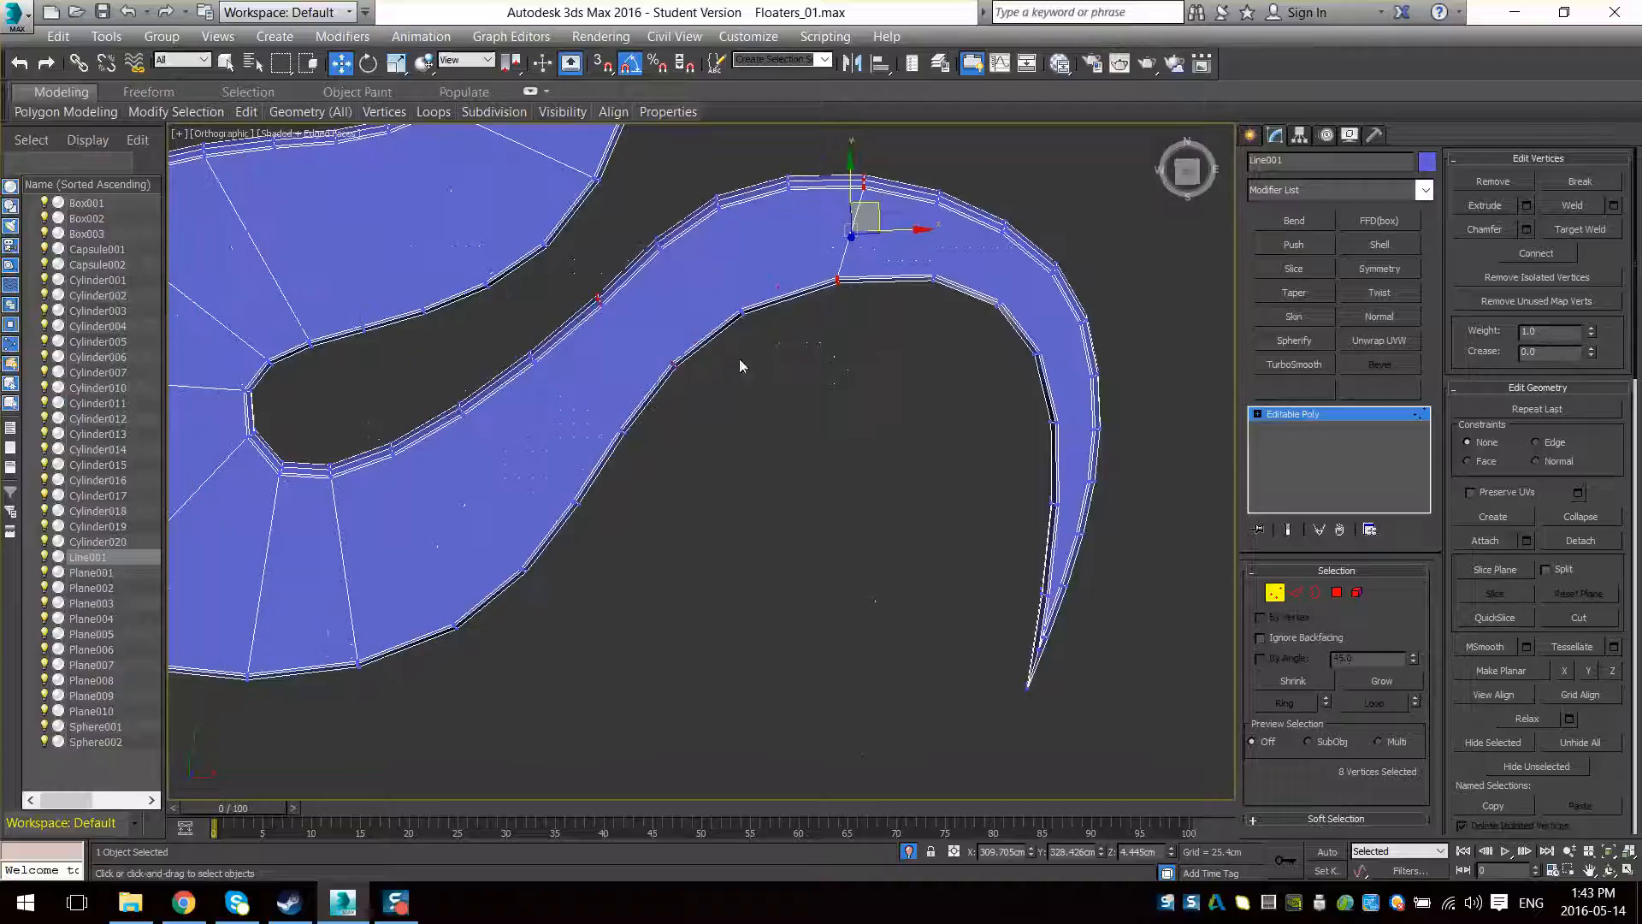
left_click_drag(641, 281, 569, 329)
left_click_drag(699, 349, 664, 394, "ctrl")
left_click_drag(490, 394, 435, 432)
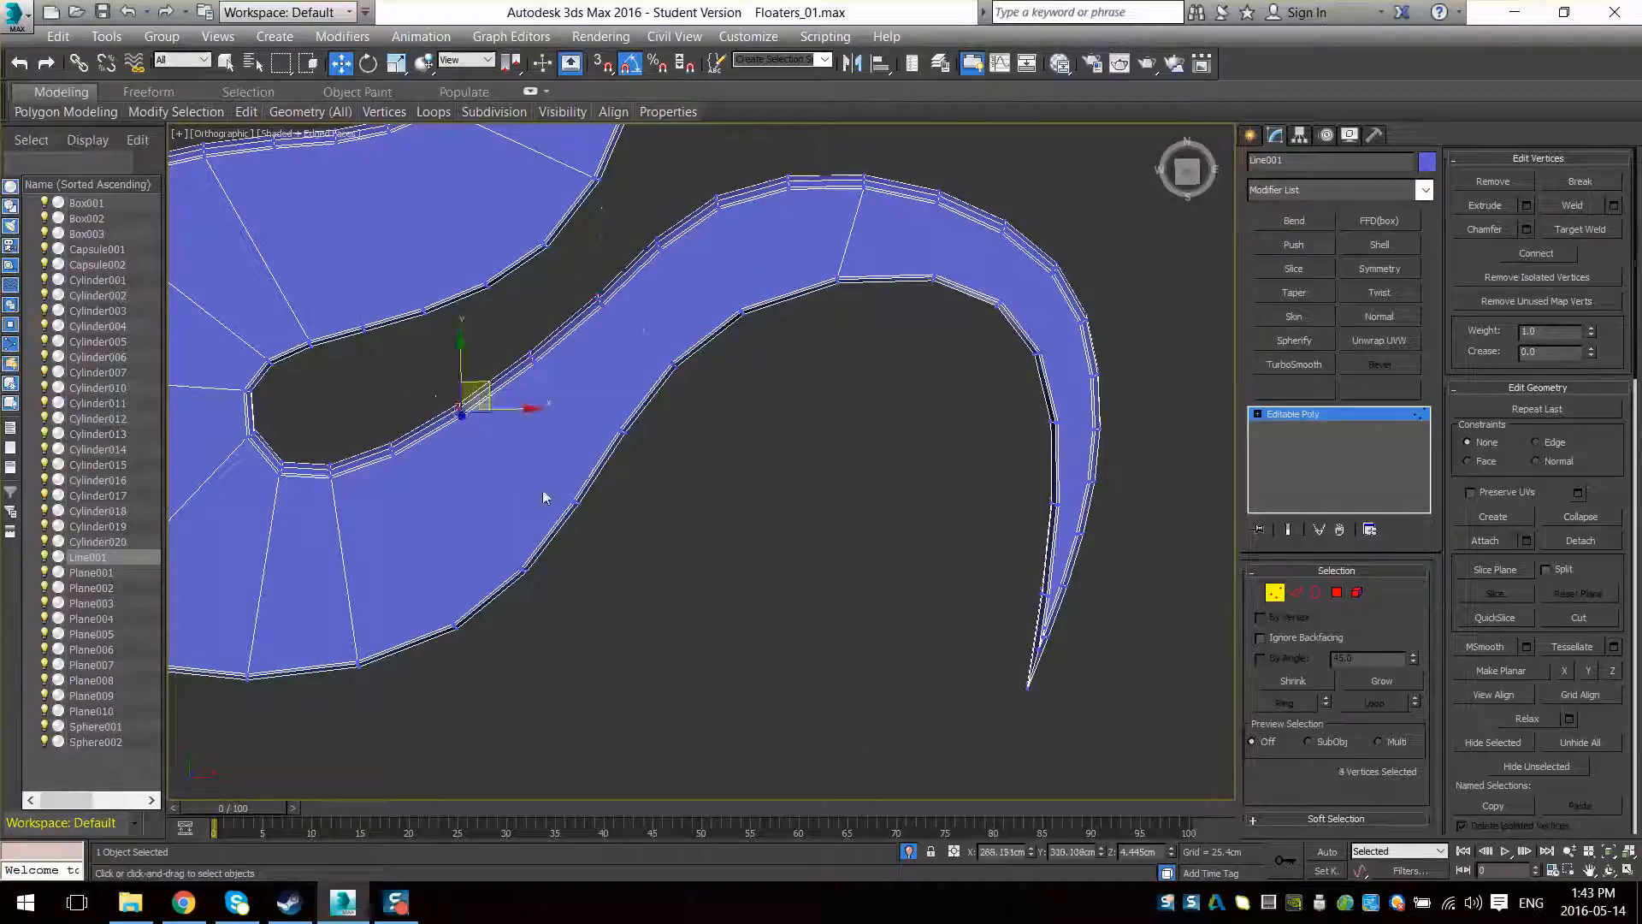
left_click_drag(630, 490, 567, 537, "ctrl")
Connect two vertex pairs across the narrowing tail end, and leave vertex editing
left_click_drag(1126, 410, 1040, 457)
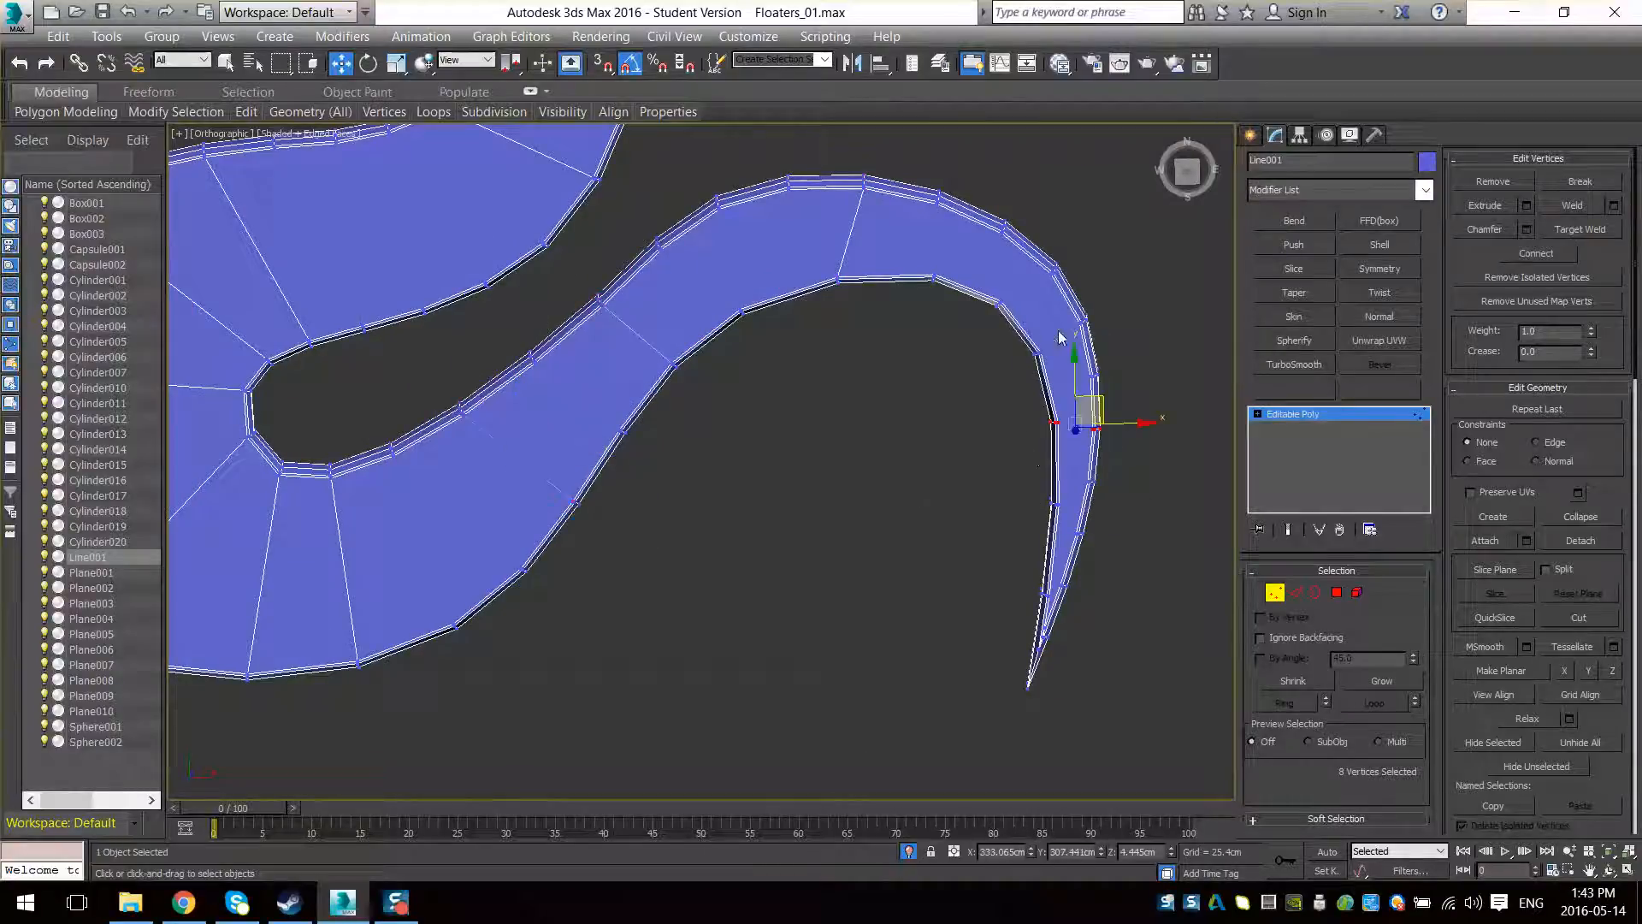
left_click_drag(969, 335, 966, 337)
left_click_drag(1028, 202, 986, 243, "ctrl")
middle_click_drag(1002, 512, 931, 489)
middle_click_drag(930, 489, 961, 468, "alt")
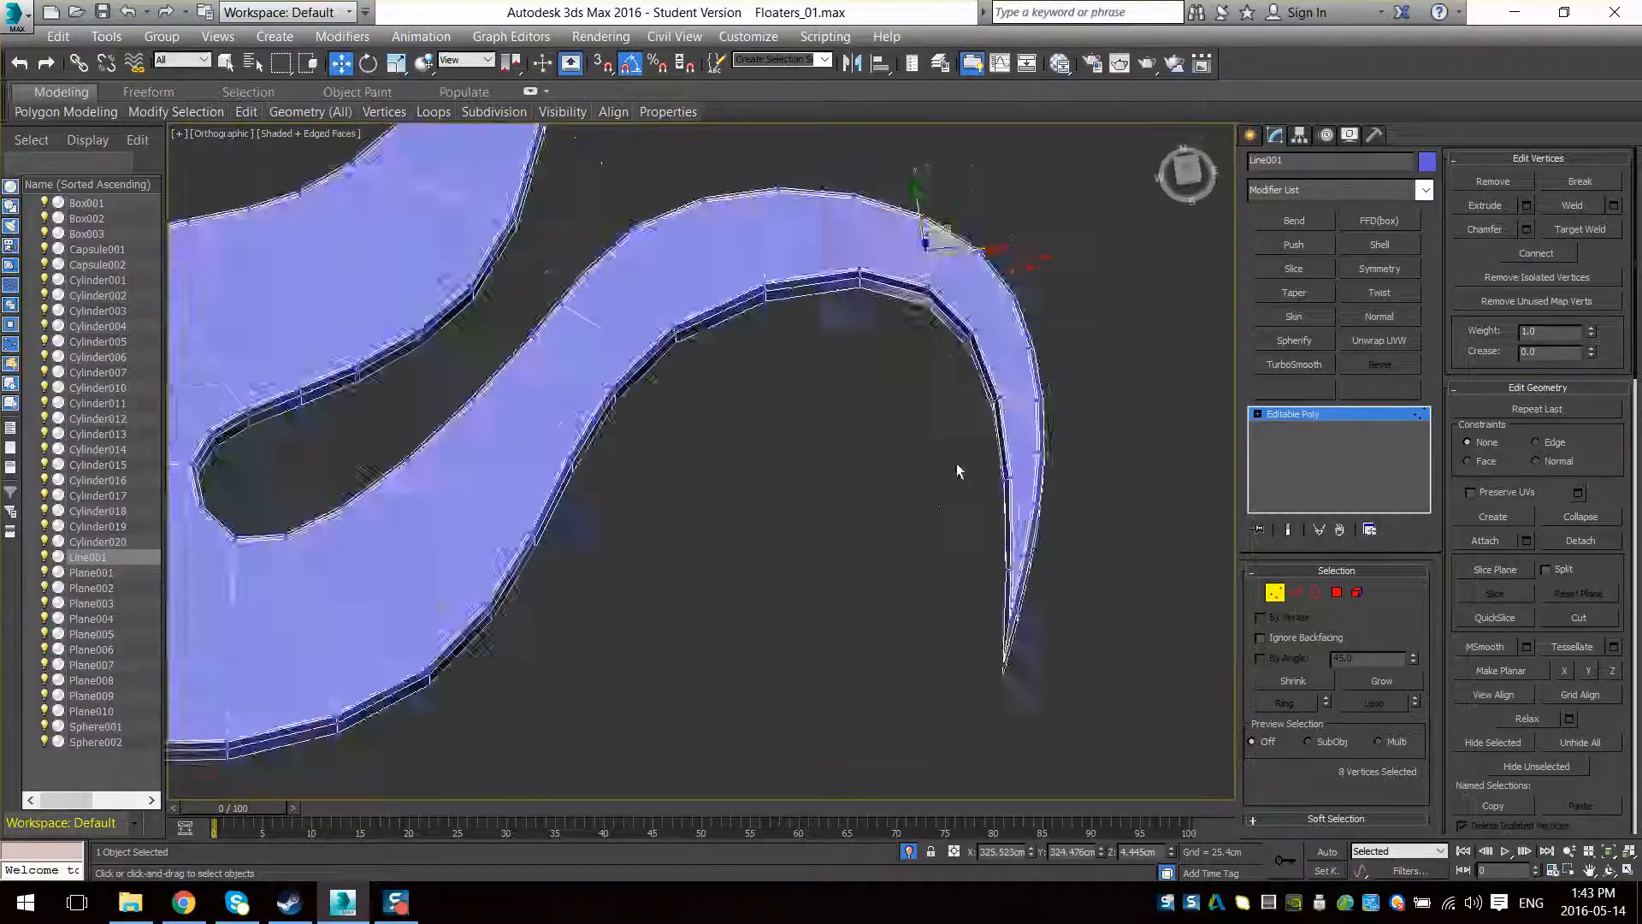
scroll(962, 461, "down", 3)
left_click(1280, 591)
Hide the edged faces and apply a TurboSmooth modifier to the swirl
scroll(815, 523, "down", 3)
scroll(963, 571, "up", 2)
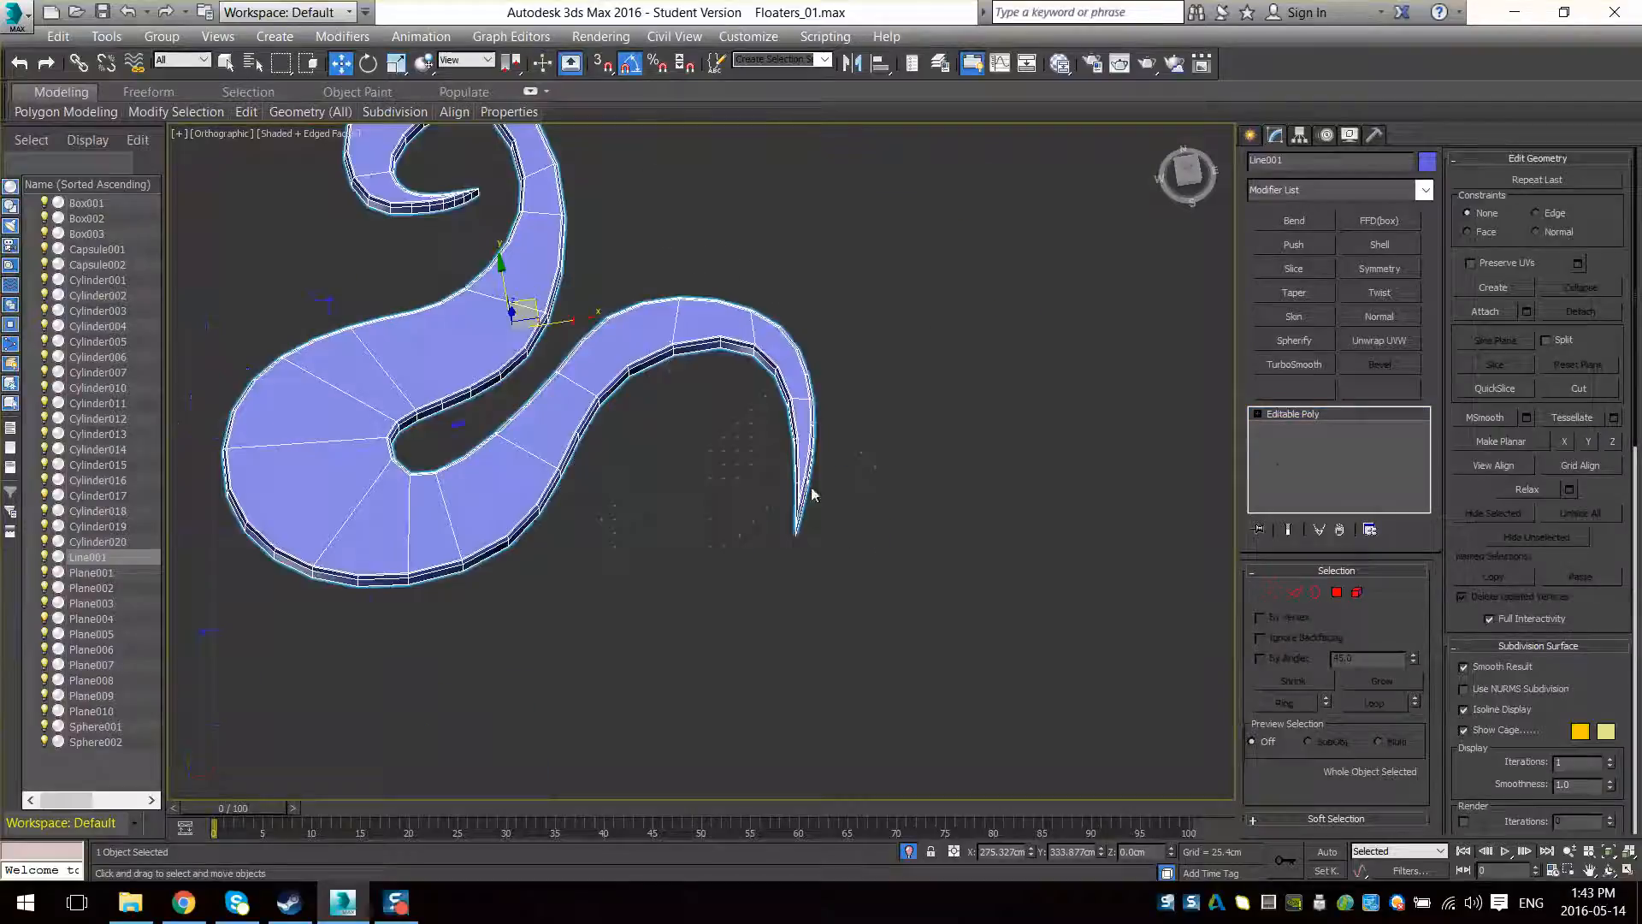
key("F4")
middle_click_drag(790, 446, 1155, 452)
left_click(1294, 365)
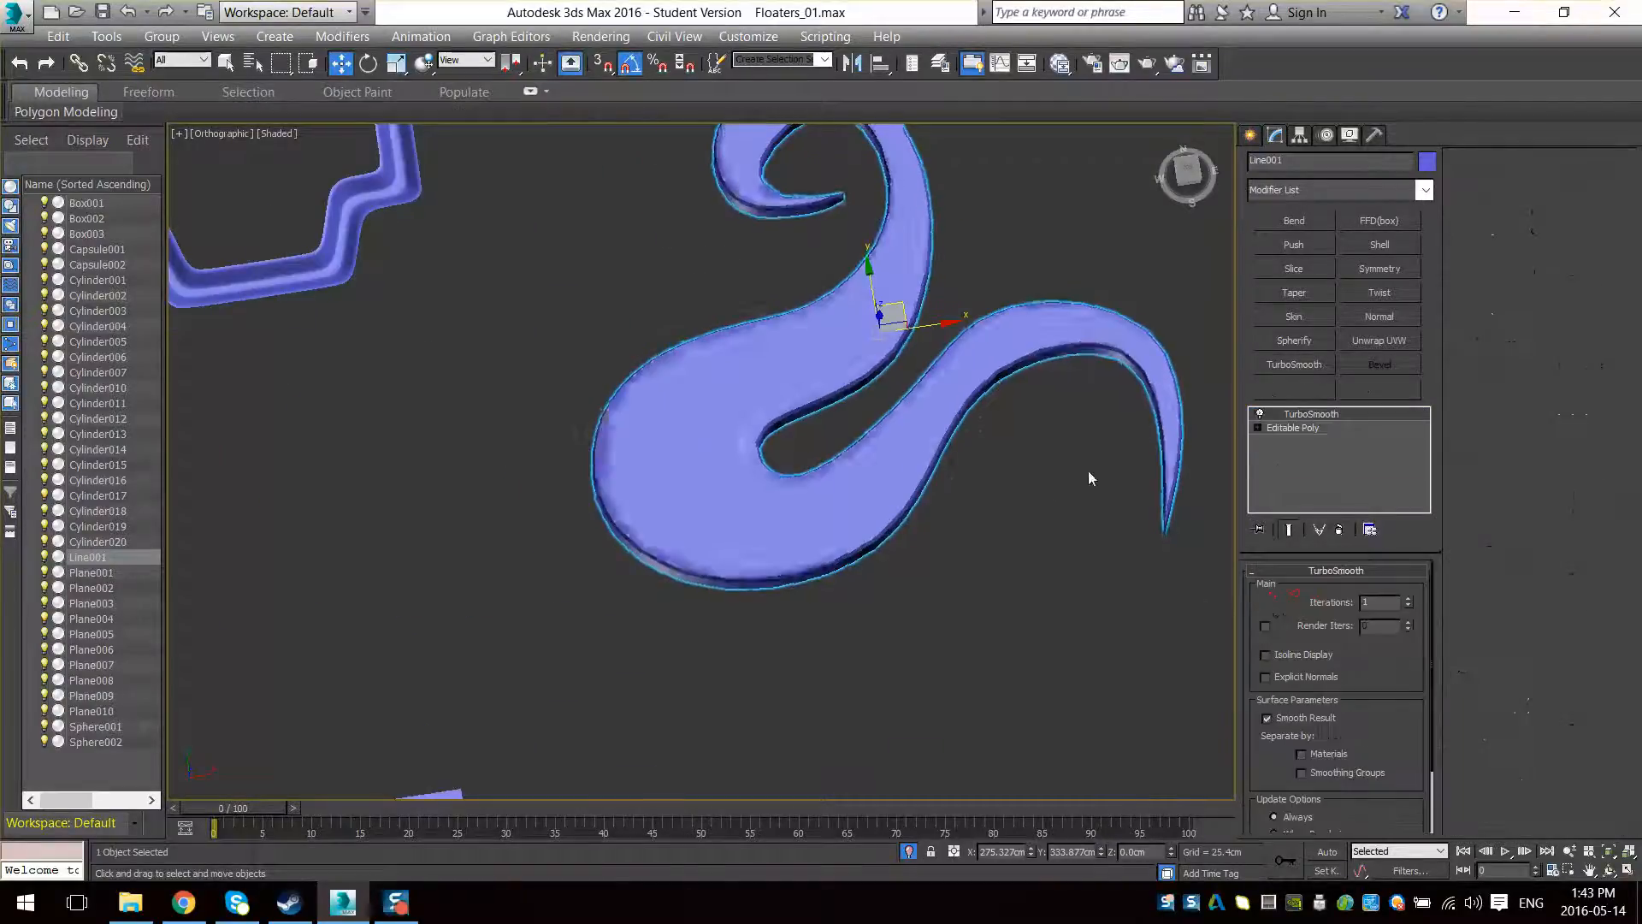
Check the smoothed mesh with its edges displayed, hide them again, and set the TurboSmooth iterations to 3
scroll(355, 542, "up", 5)
middle_click_drag(718, 628, 728, 584)
key("F4")
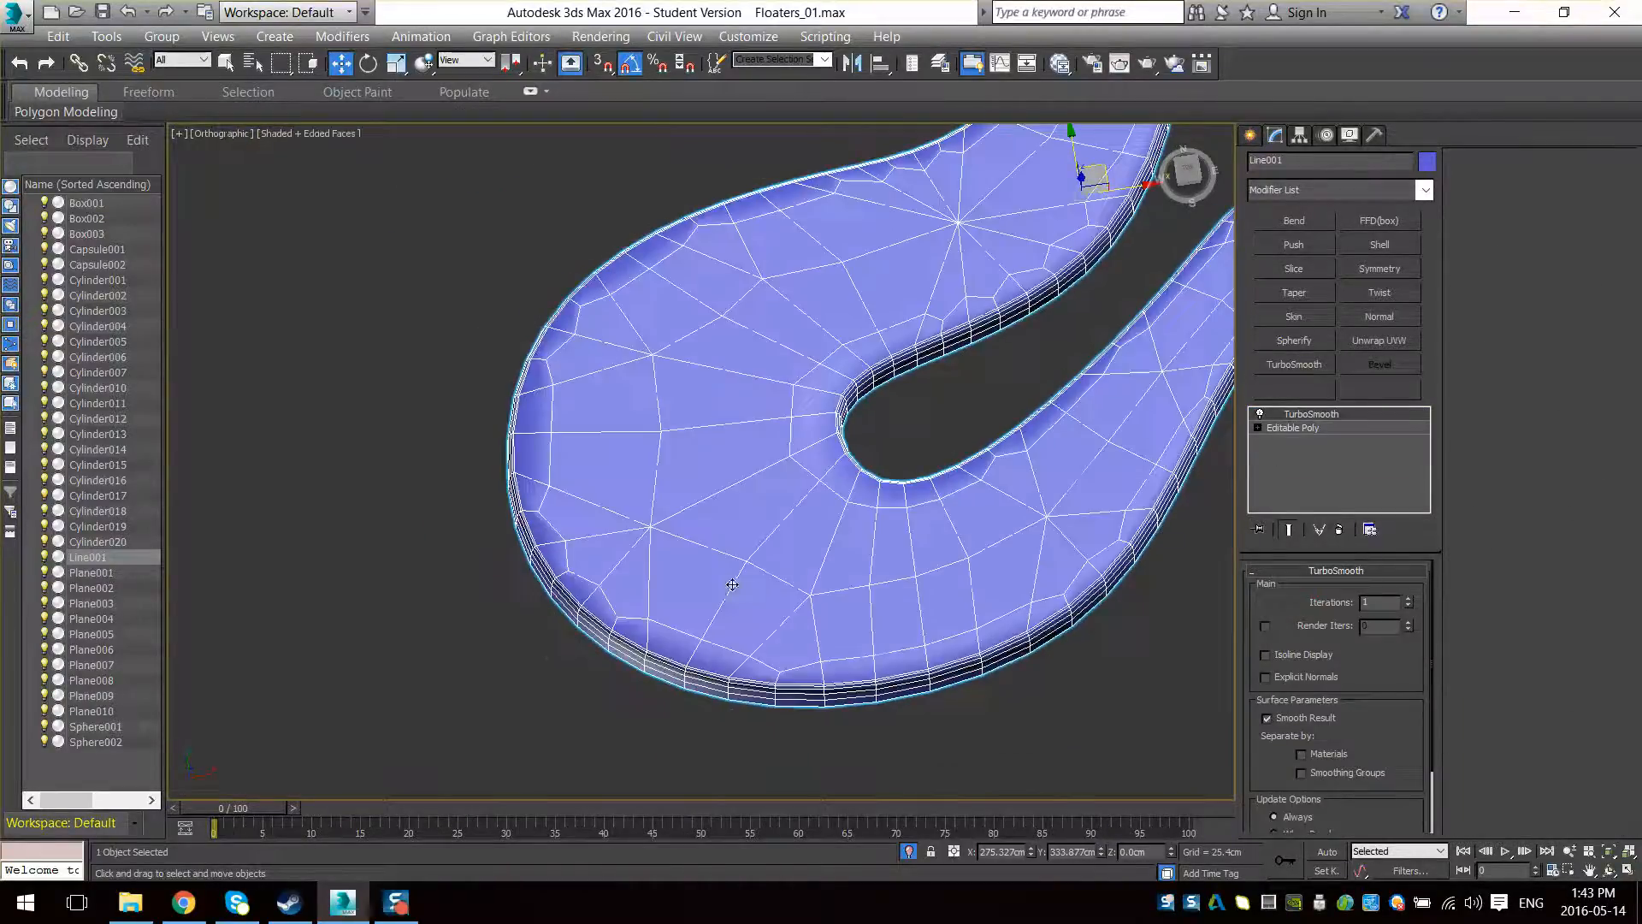
key("F4")
left_click(1409, 597)
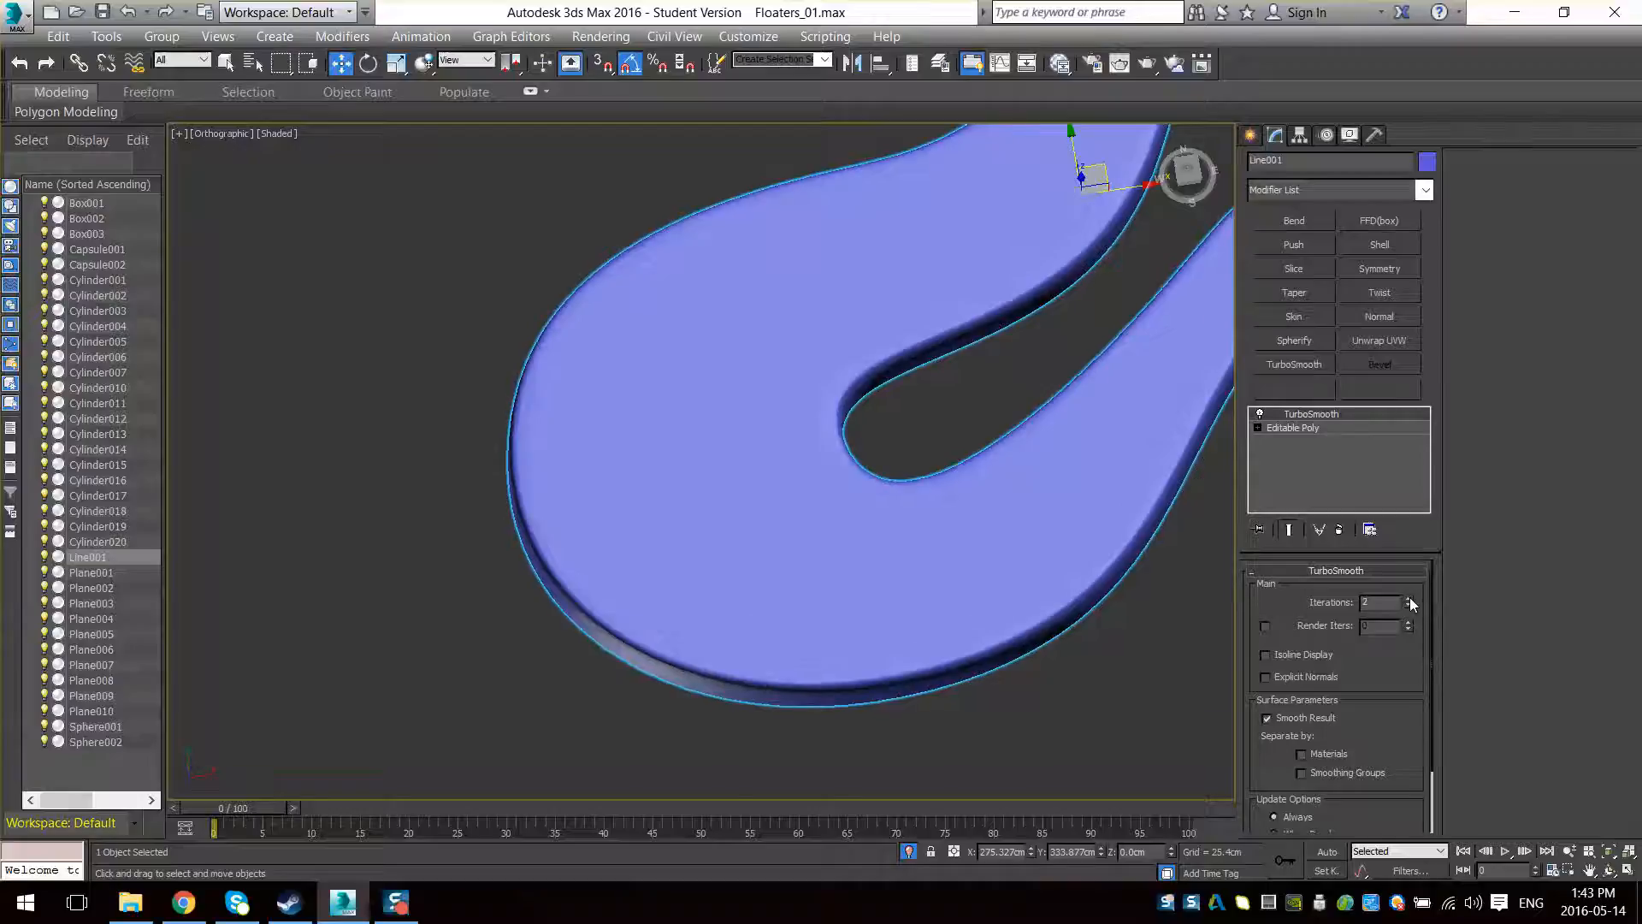
scroll(933, 532, "down", 4)
middle_click_drag(997, 415, 968, 531, "alt")
middle_click_drag(1086, 458, 775, 415)
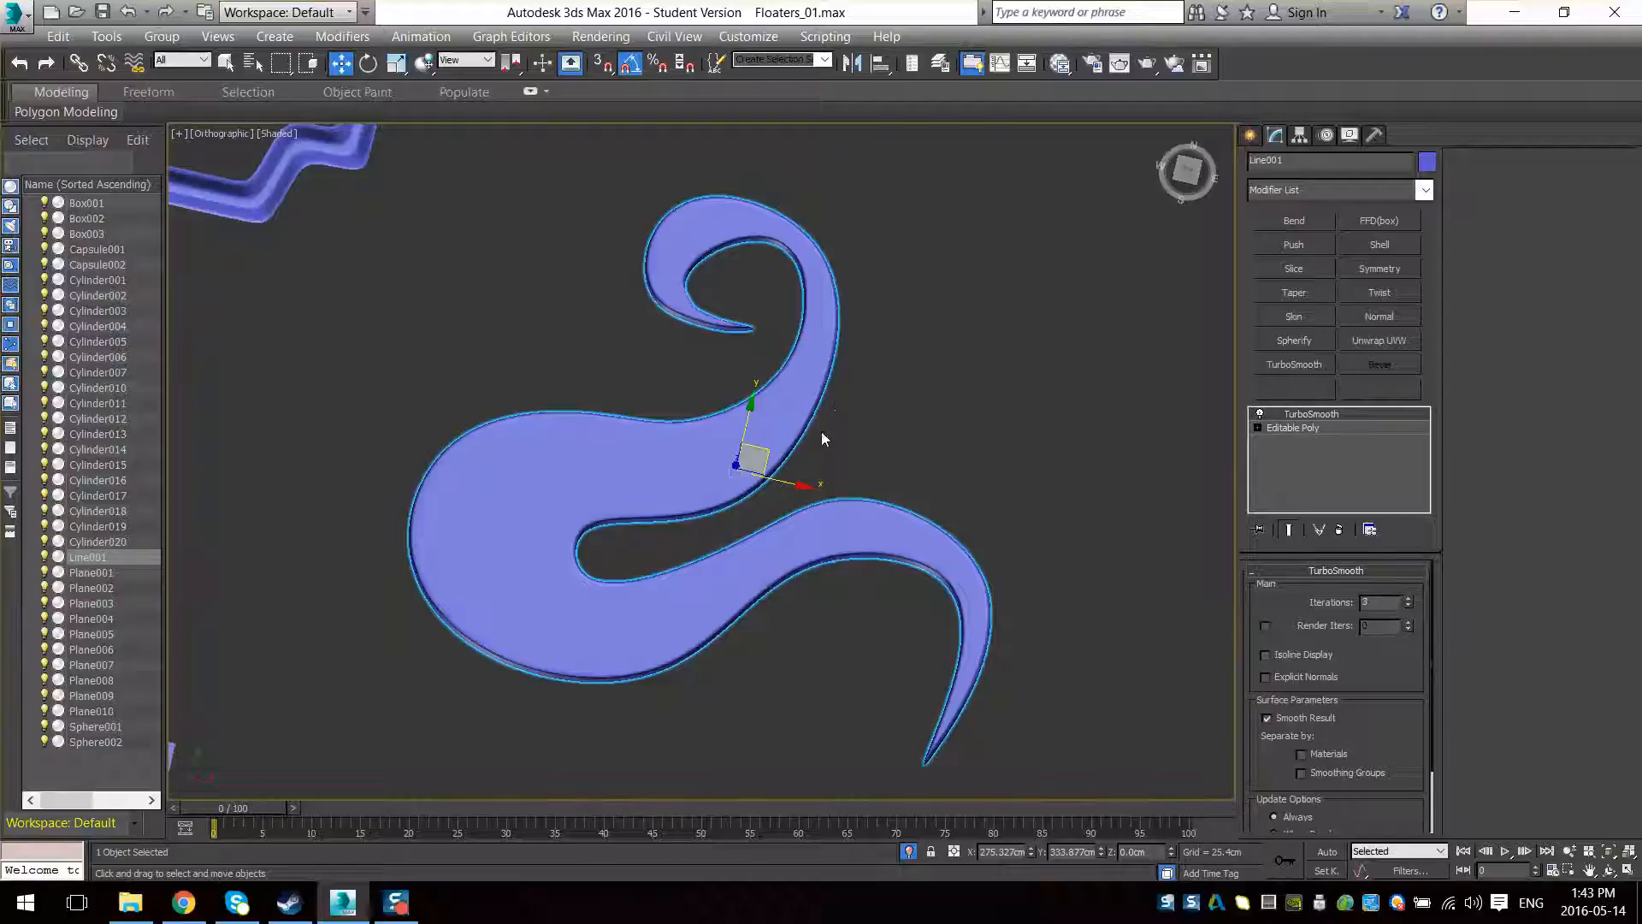
Switch to the Top view, place the swirl on the large plane, and deselect it
scroll(862, 387, "down", 5)
scroll(846, 409, "up", 5)
middle_click_drag(706, 438, 854, 397, "alt")
scroll(843, 411, "down", 4)
key("t")
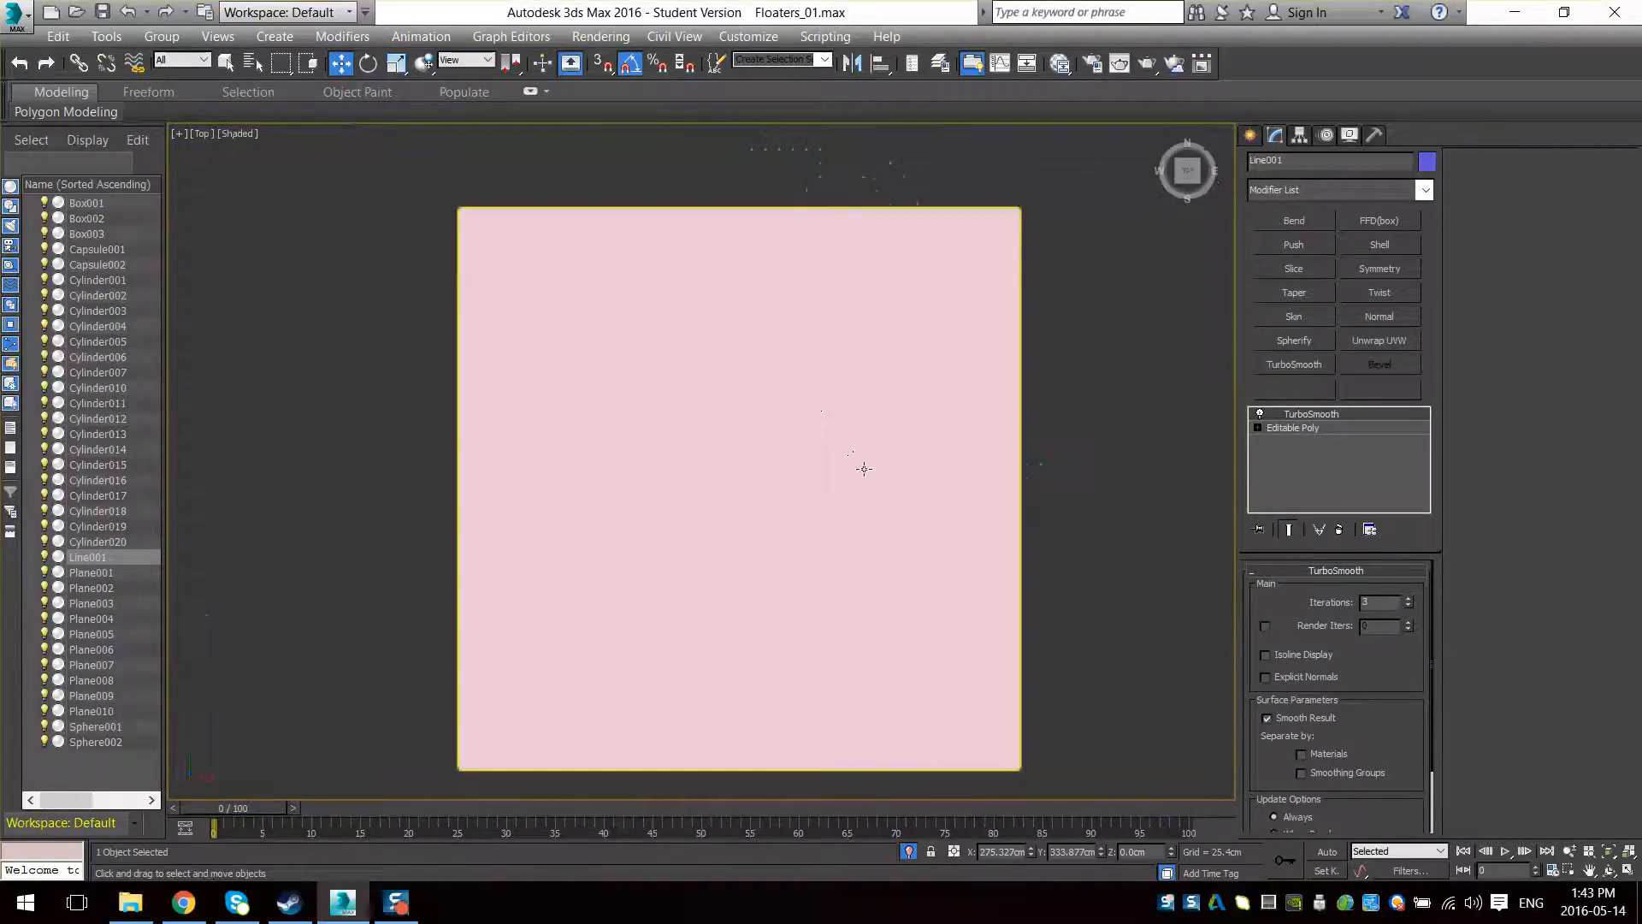
scroll(861, 469, "down", 5)
middle_click_drag(225, 262, 915, 265)
scroll(1056, 368, "down", 3)
scroll(1139, 351, "up", 3)
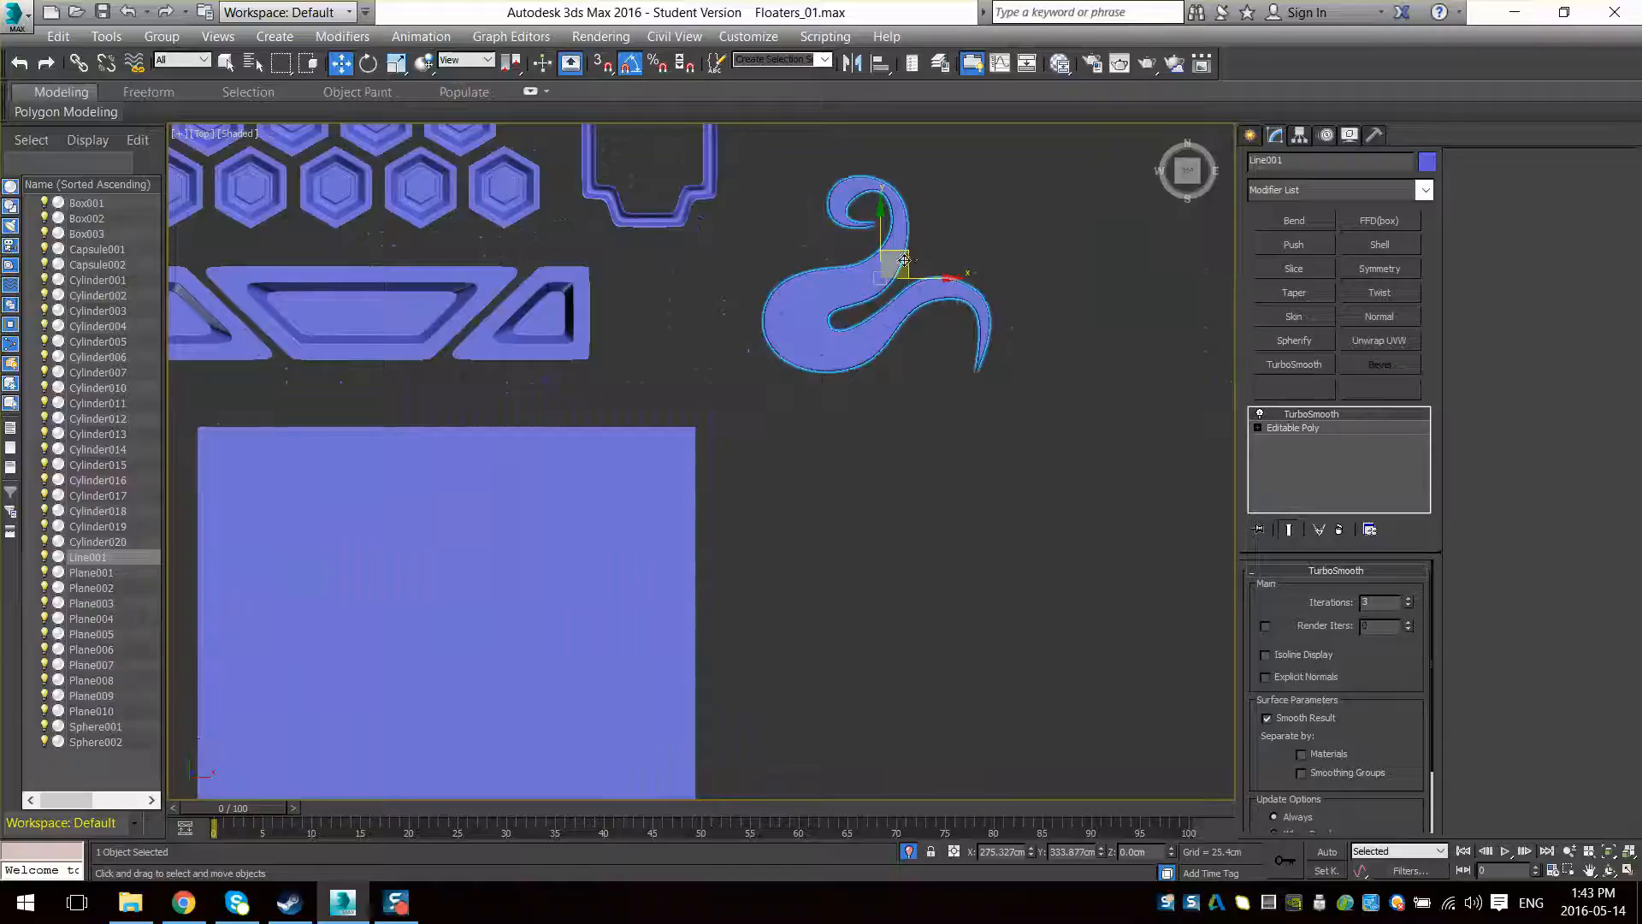
left_click_drag(904, 260, 452, 536)
left_click(735, 495)
Examine from above how the swirl floater blends with the plane beneath it
middle_click_drag(583, 506, 802, 466)
scroll(587, 520, "up", 6)
scroll(881, 497, "down", 2)
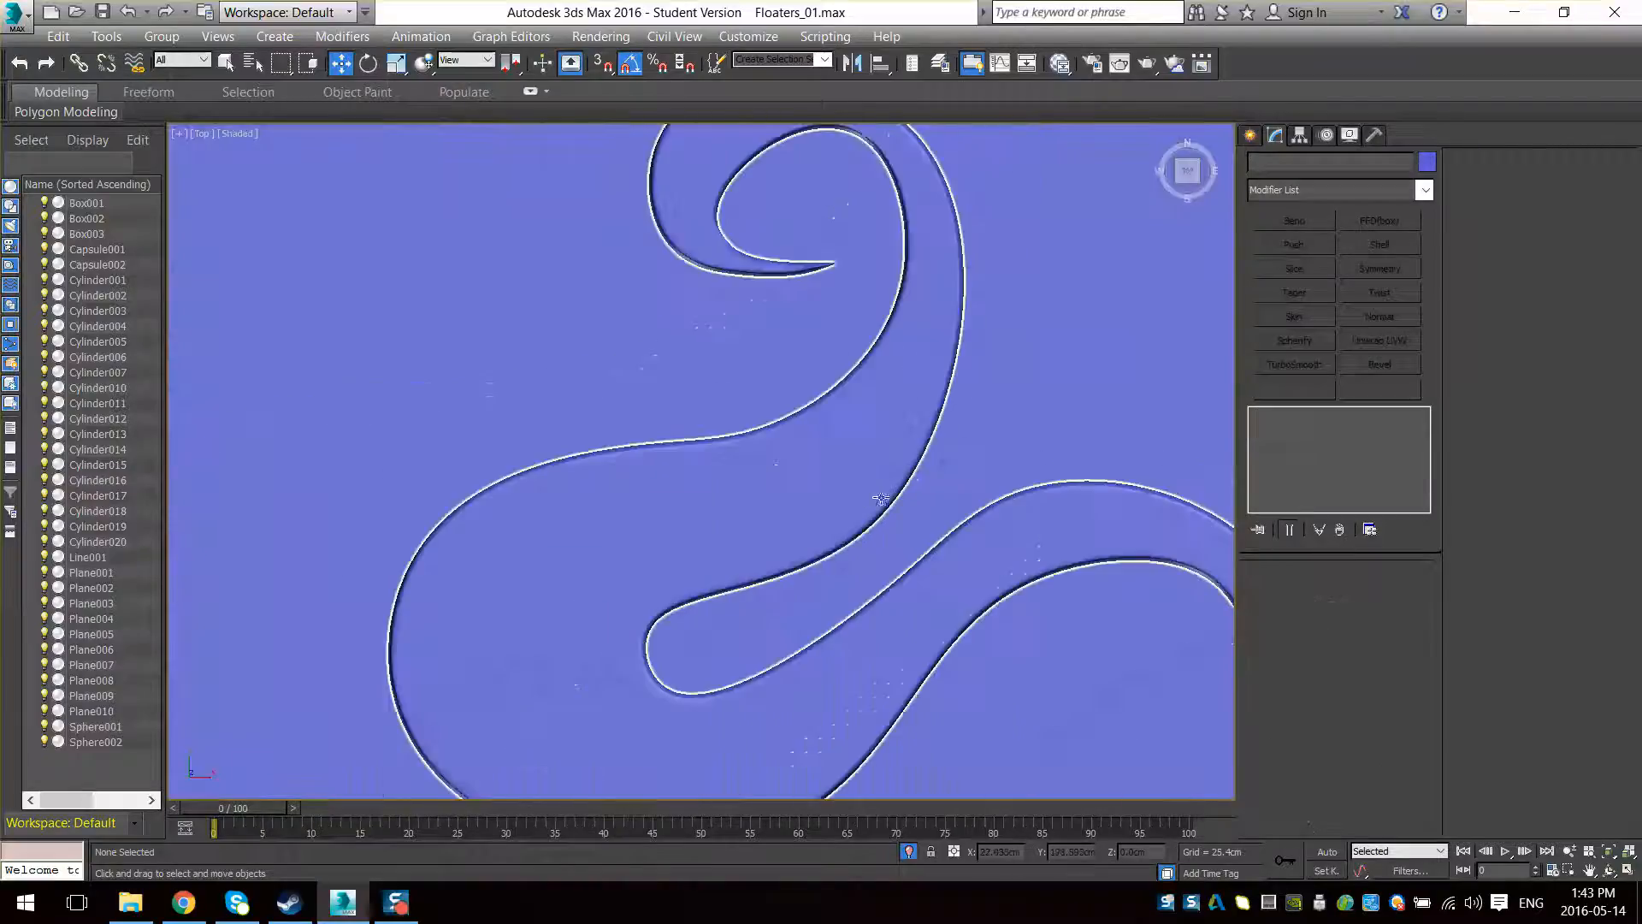
scroll(854, 414, "down", 7)
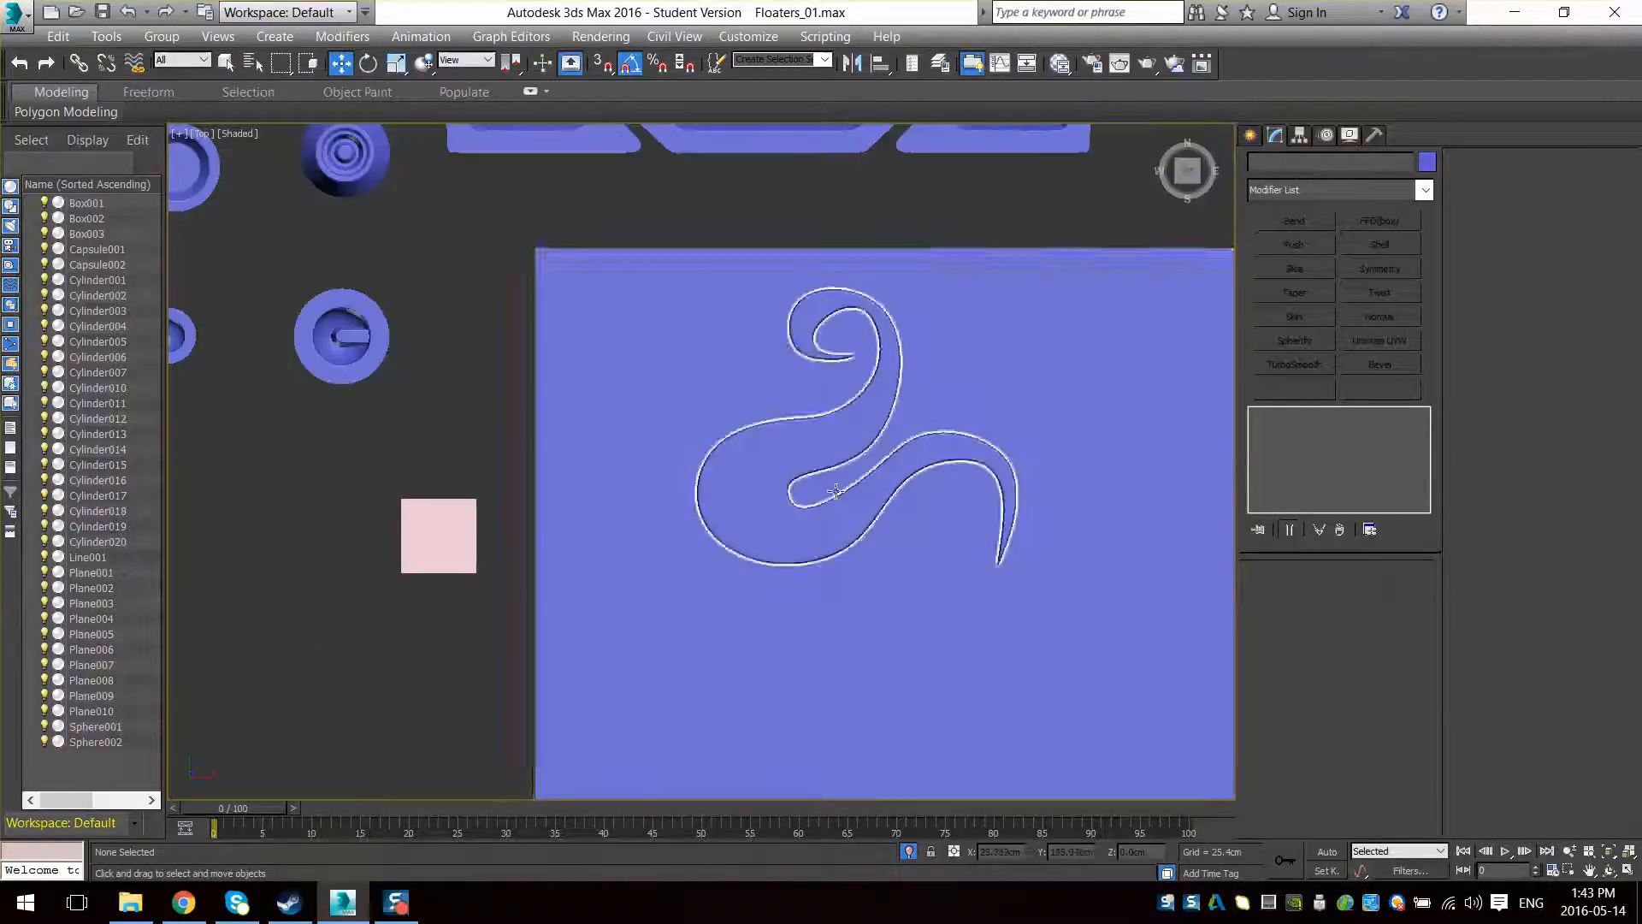
scroll(805, 519, "down", 1)
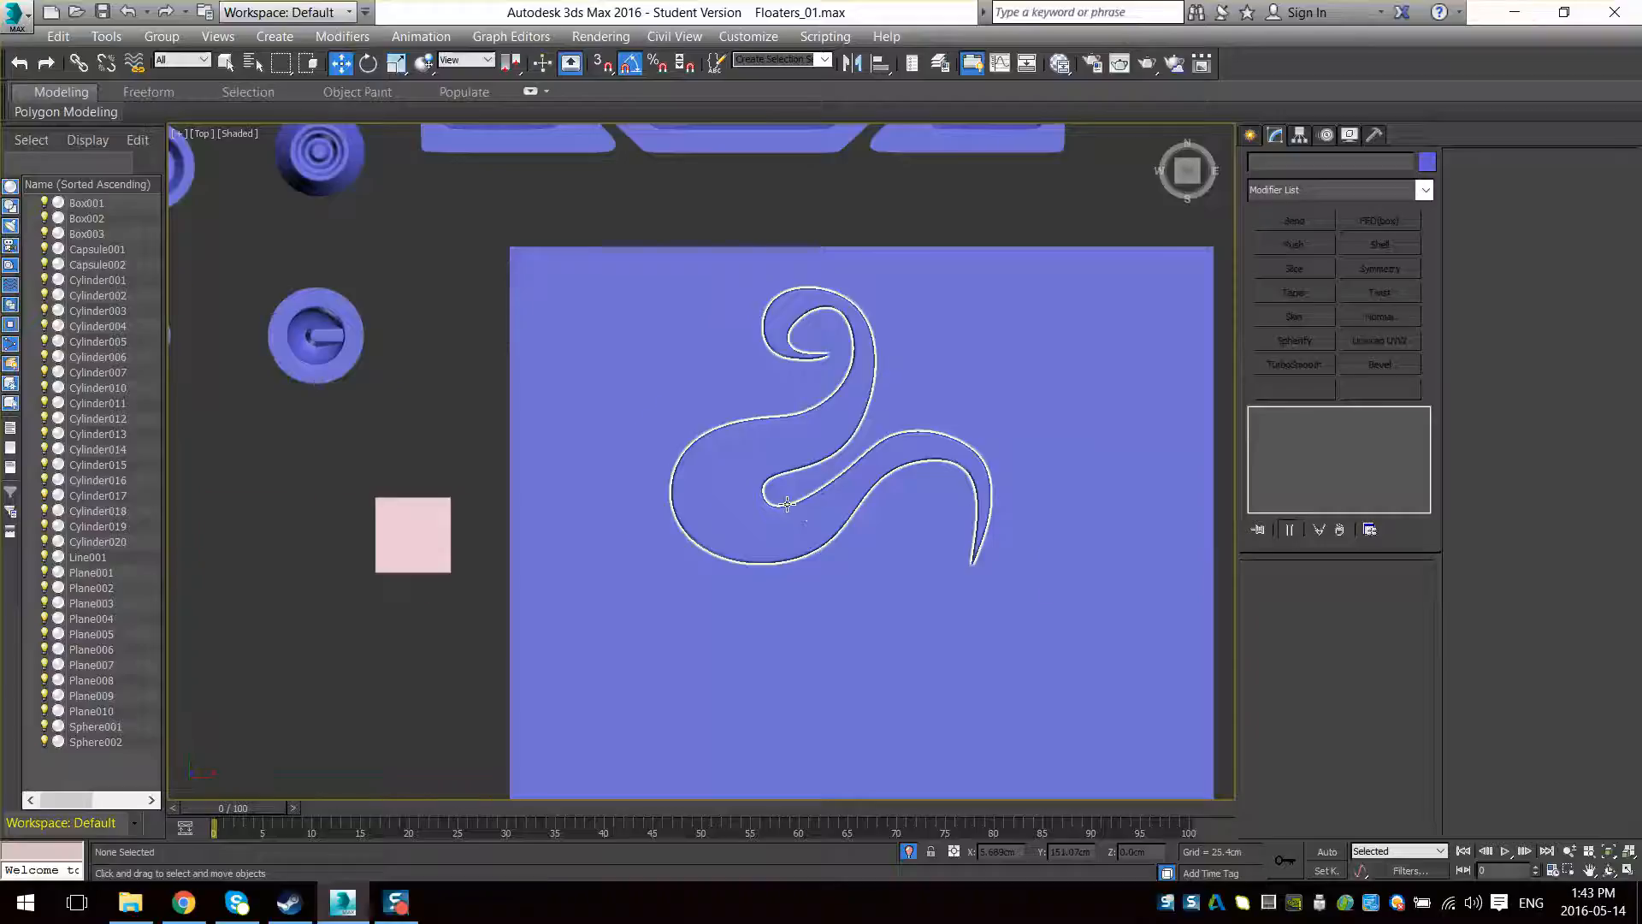
scroll(805, 519, "up", 4)
scroll(898, 525, "down", 4)
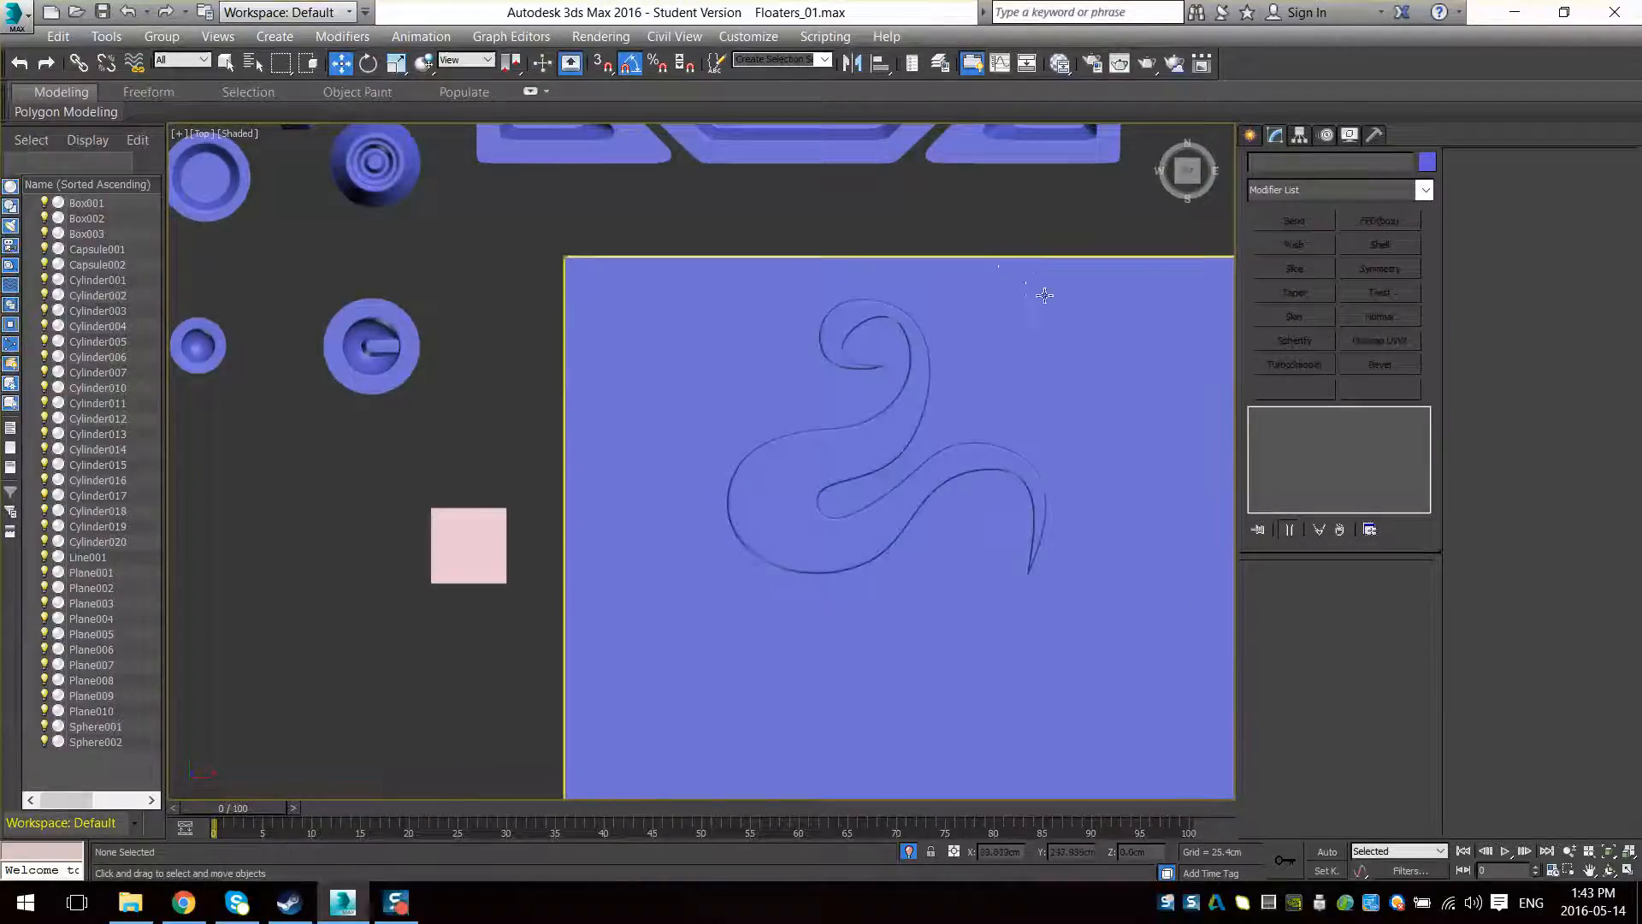
middle_click_drag(1012, 423, 804, 360)
scroll(709, 330, "down", 4)
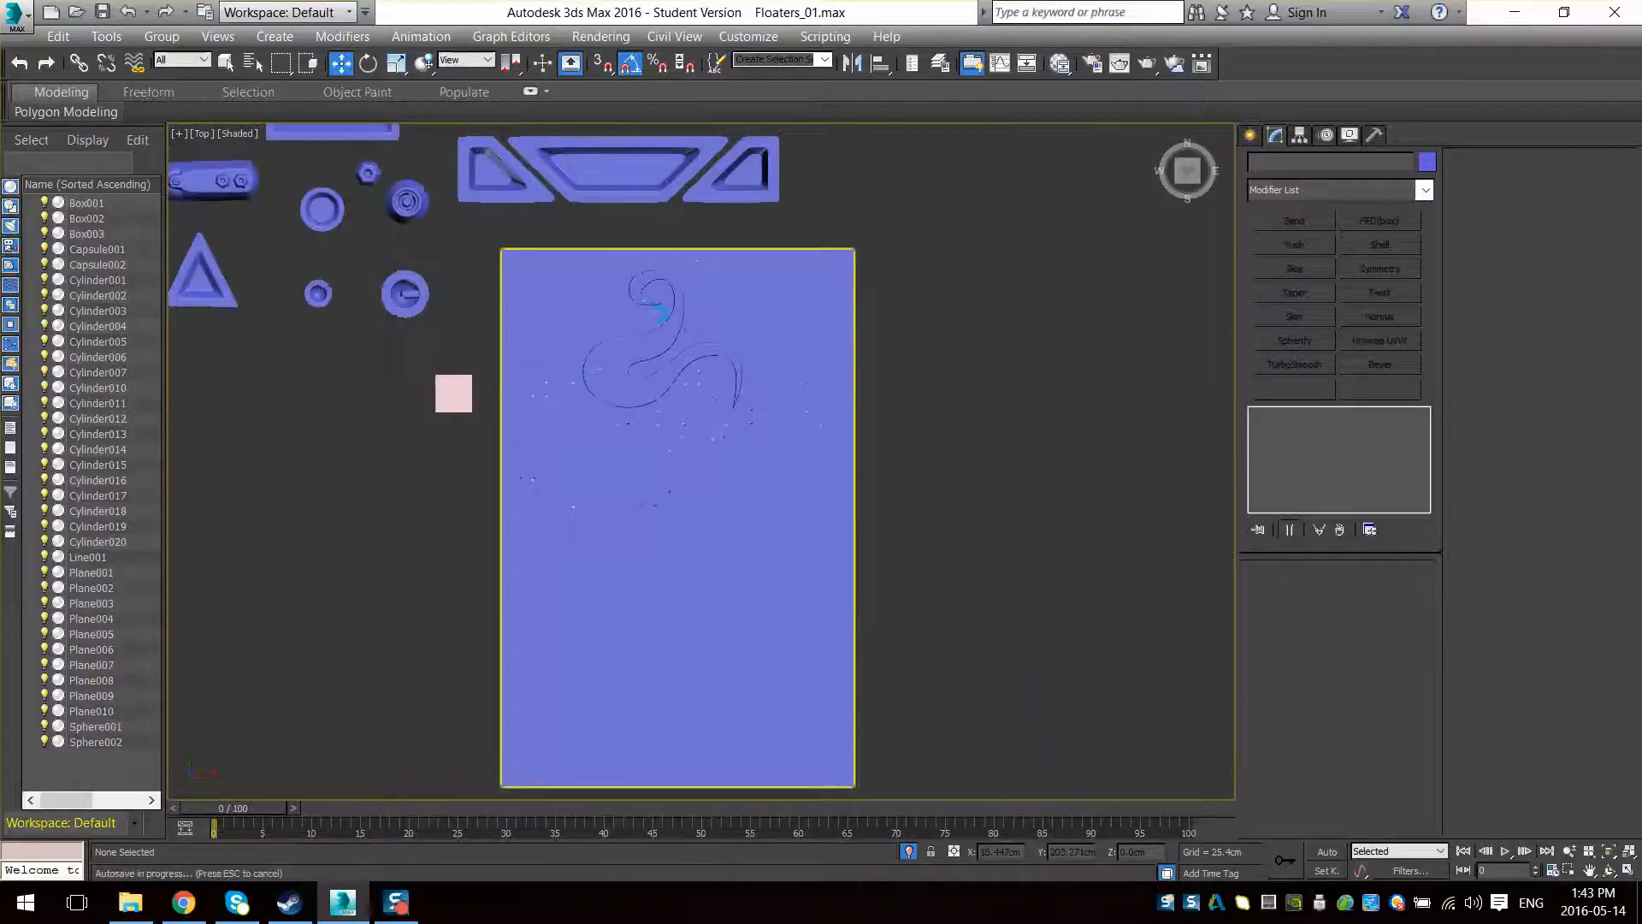
scroll(761, 385, "up", 2)
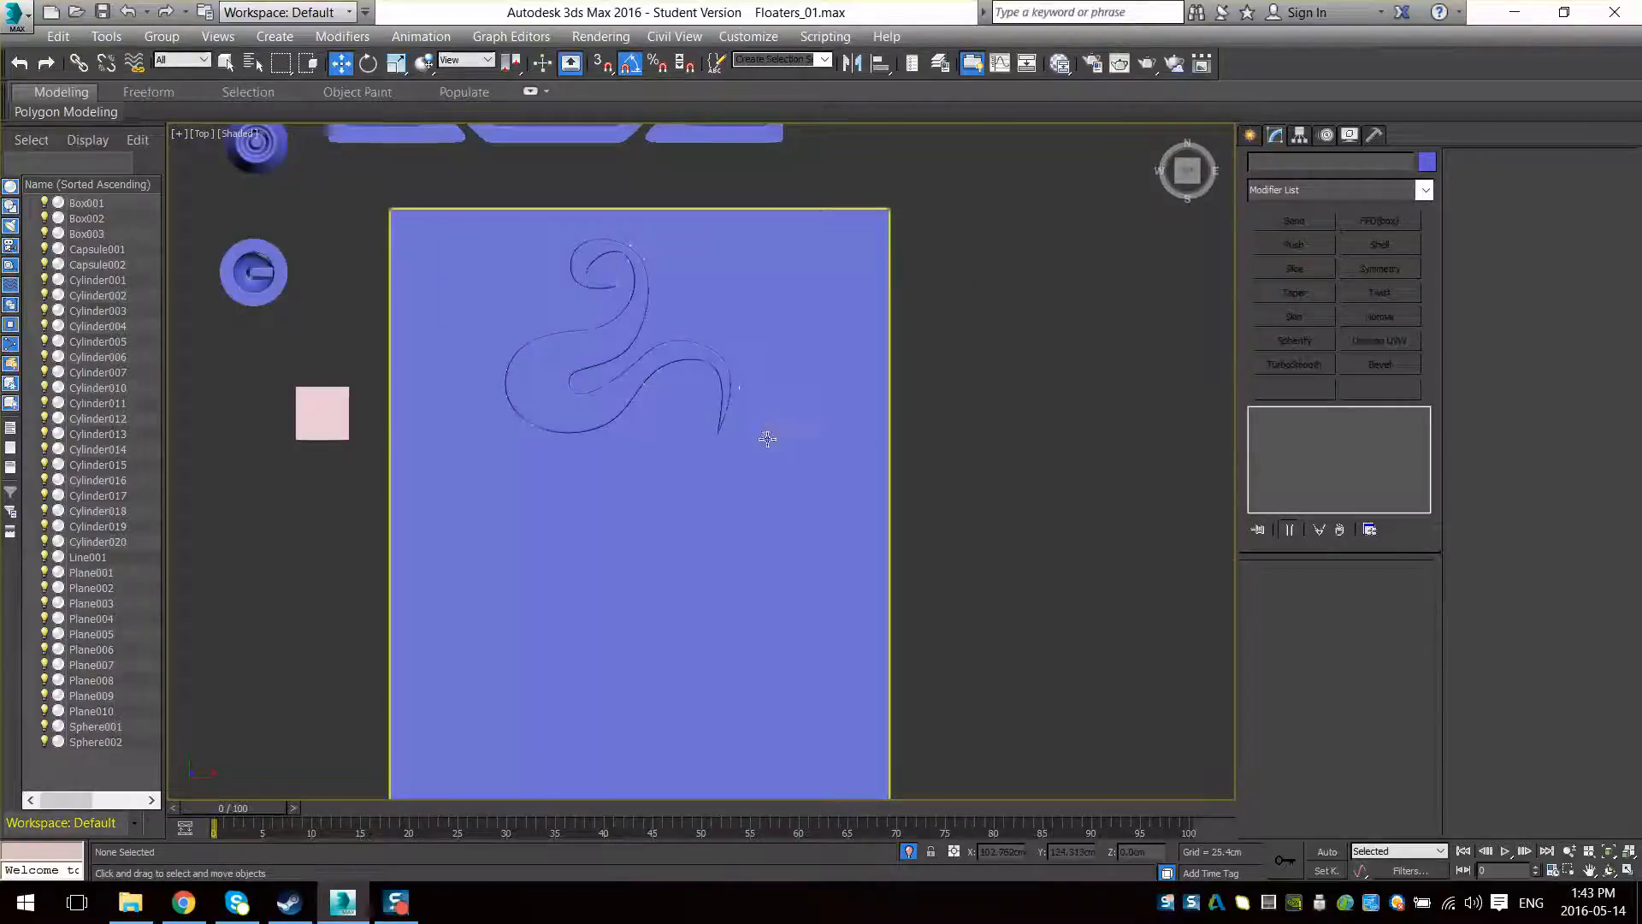
Move the swirl off the plane to the free area beside the other floaters, and deselect it
left_click(574, 366)
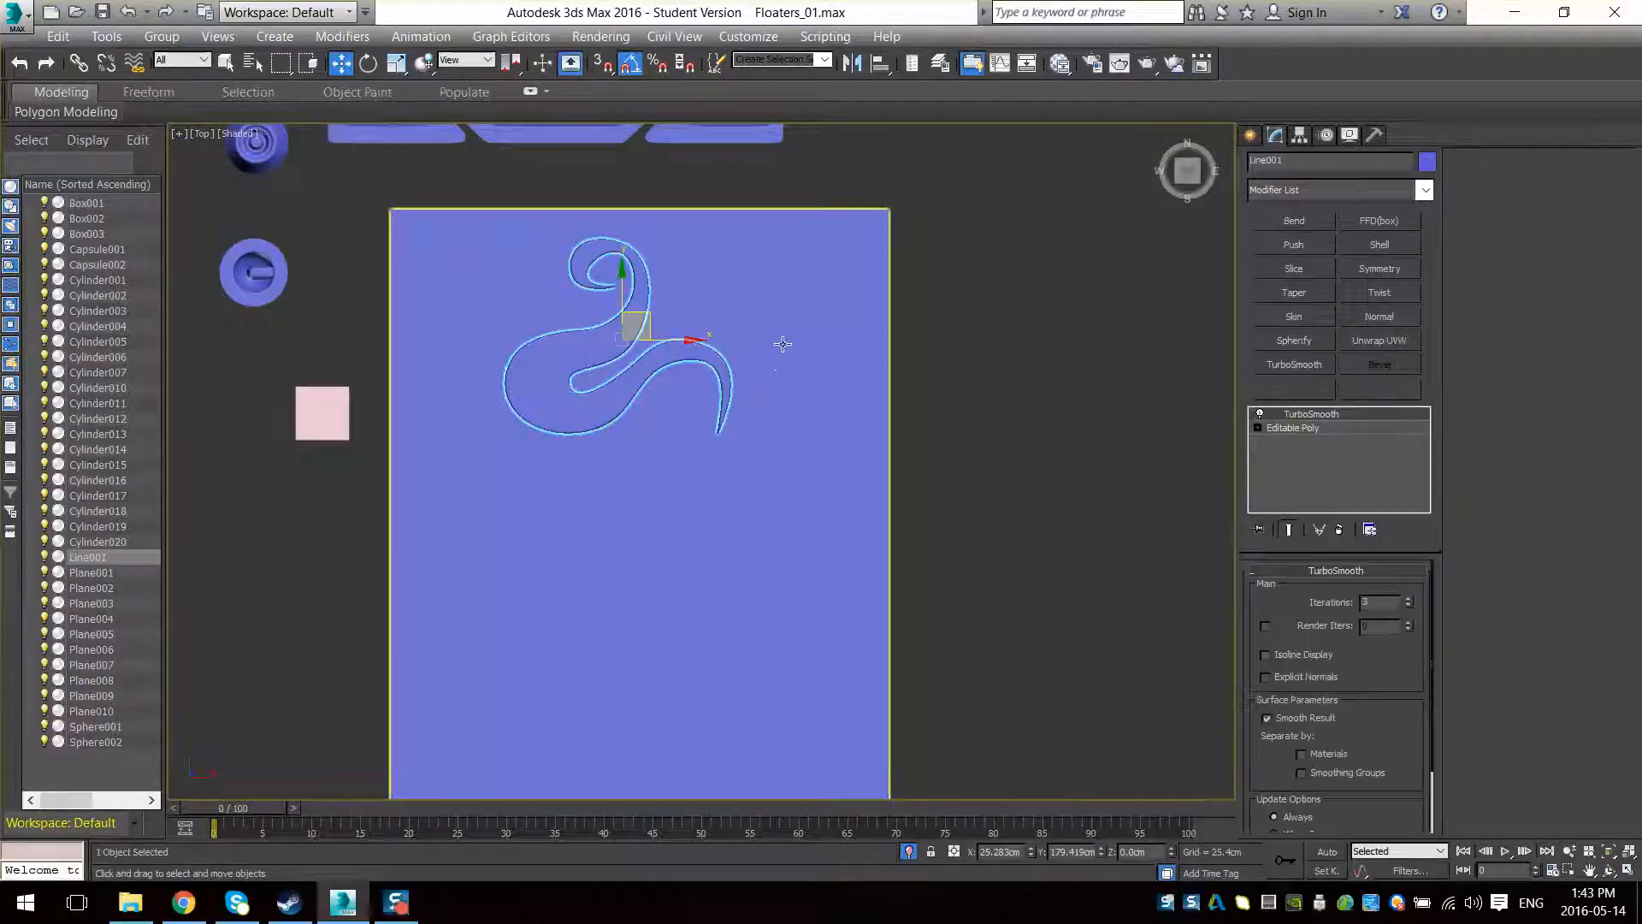
middle_click_drag(718, 297, 682, 448)
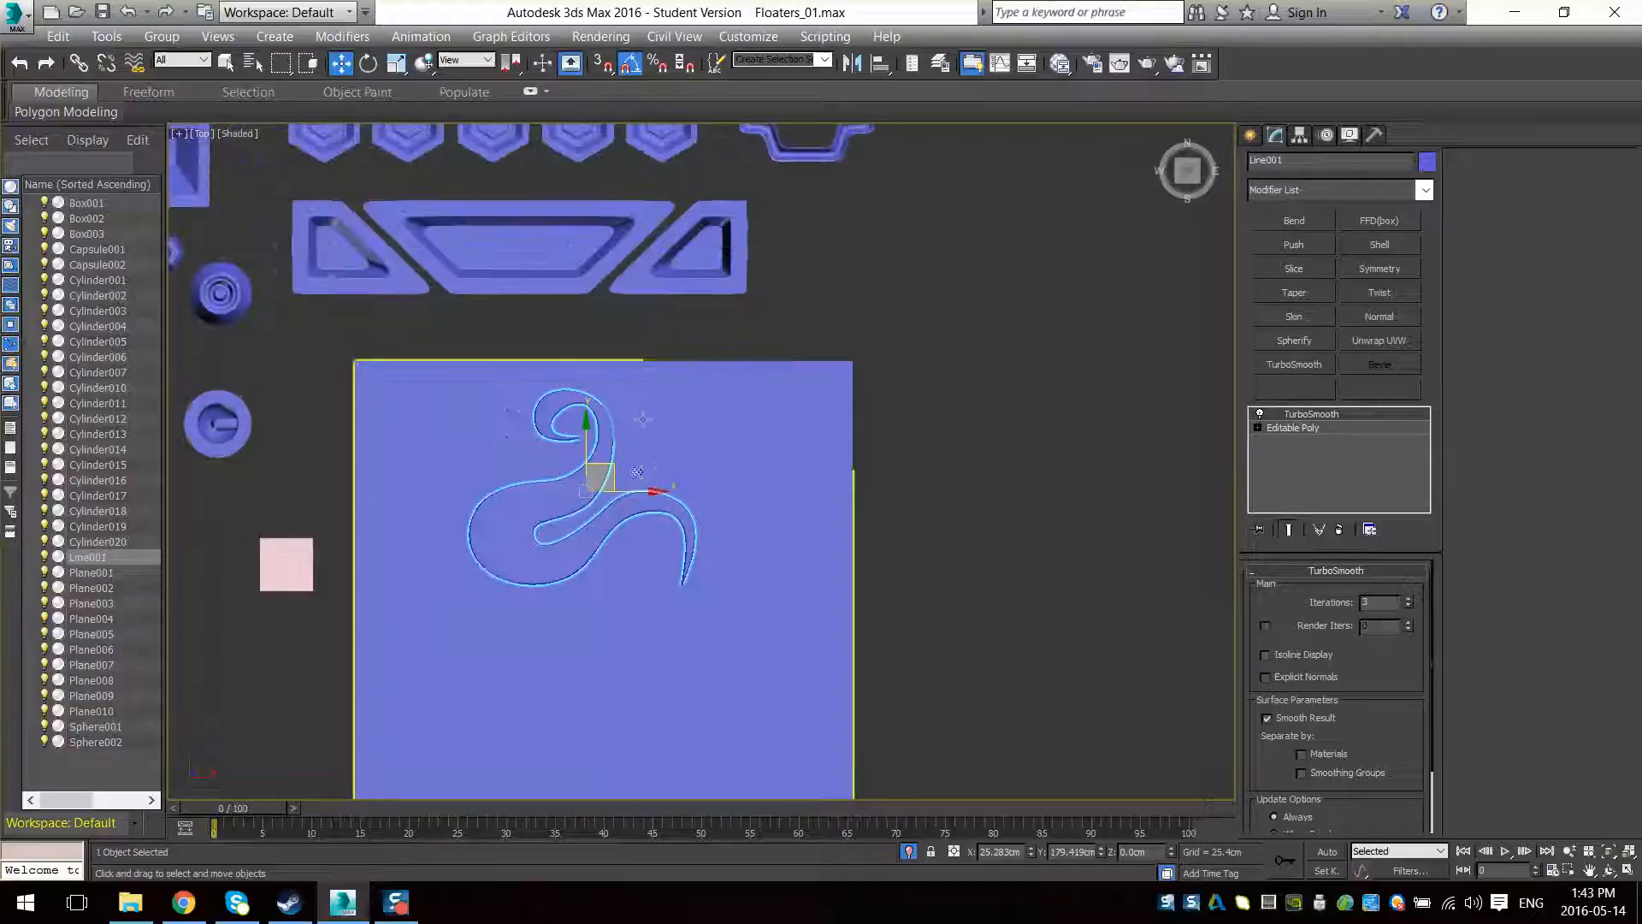
left_click_drag(609, 474, 988, 205)
middle_click_drag(988, 205, 860, 395)
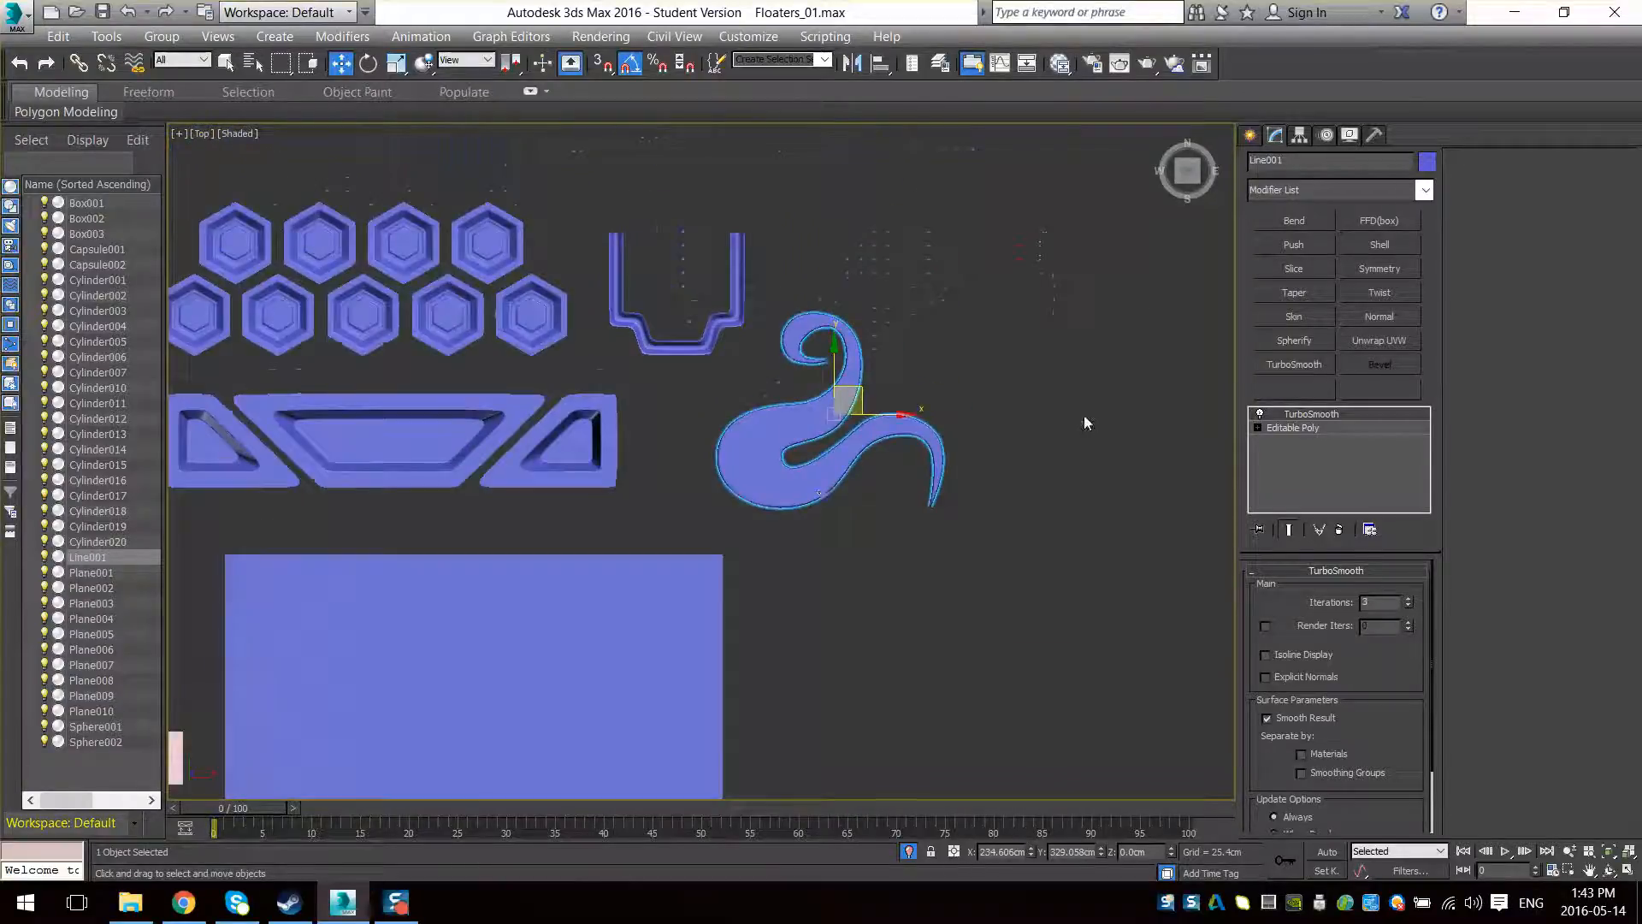
left_click(833, 649)
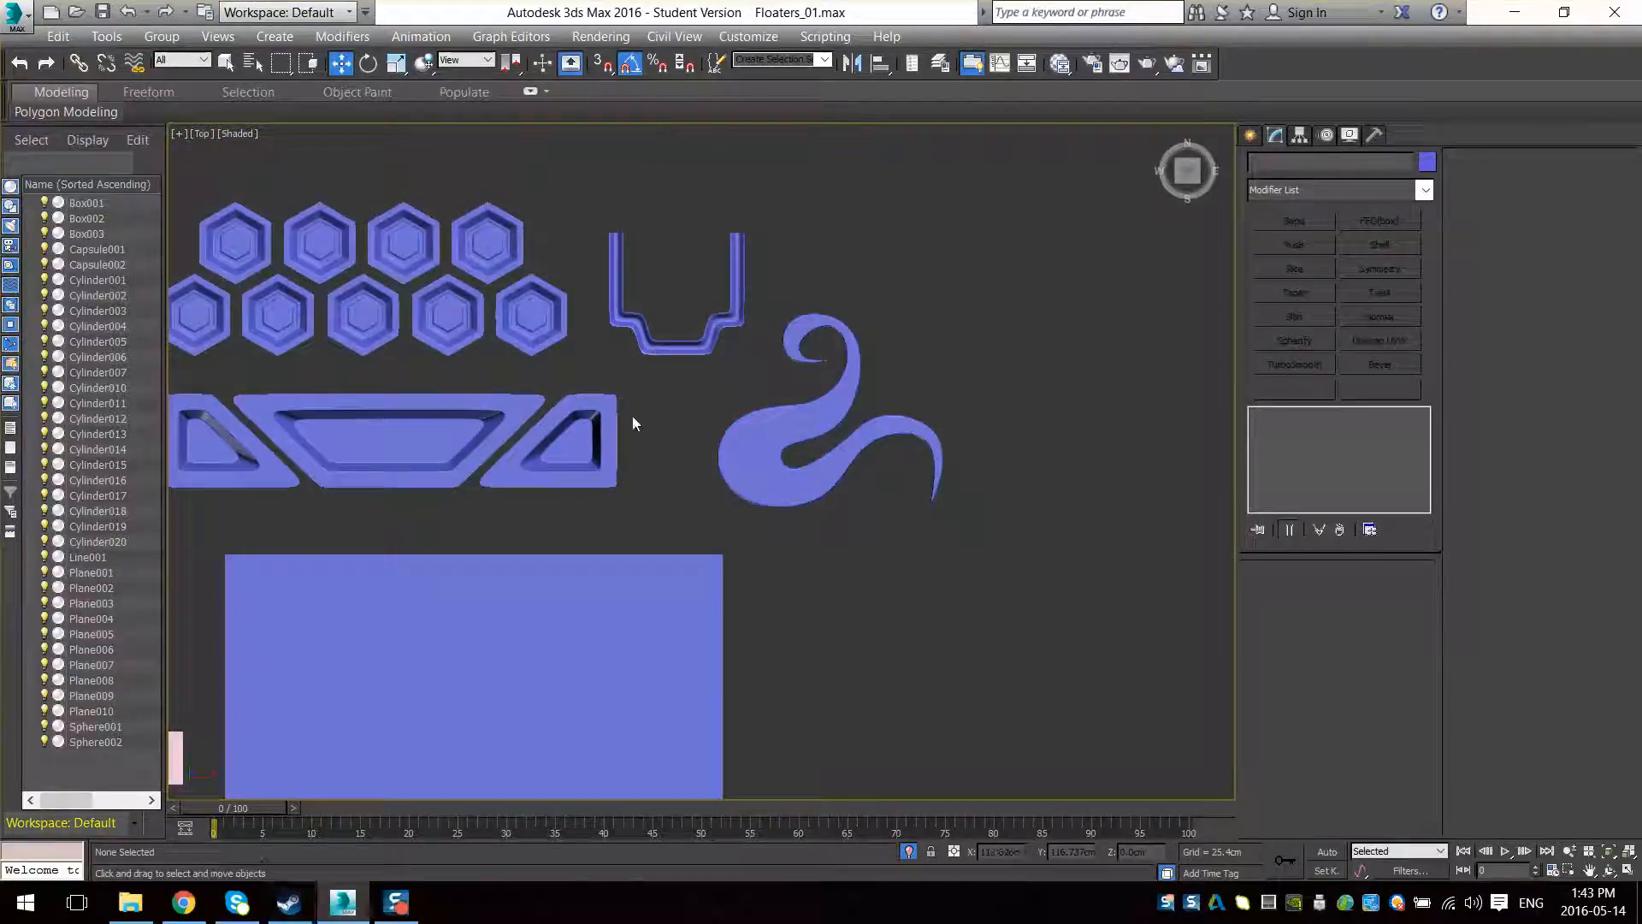
Select the finished swirl floater beside the other floaters and delete it from the scene
left_click(799, 483)
middle_click_drag(737, 569, 1053, 504)
middle_click_drag(672, 466, 516, 500)
scroll(599, 505, "down", 3)
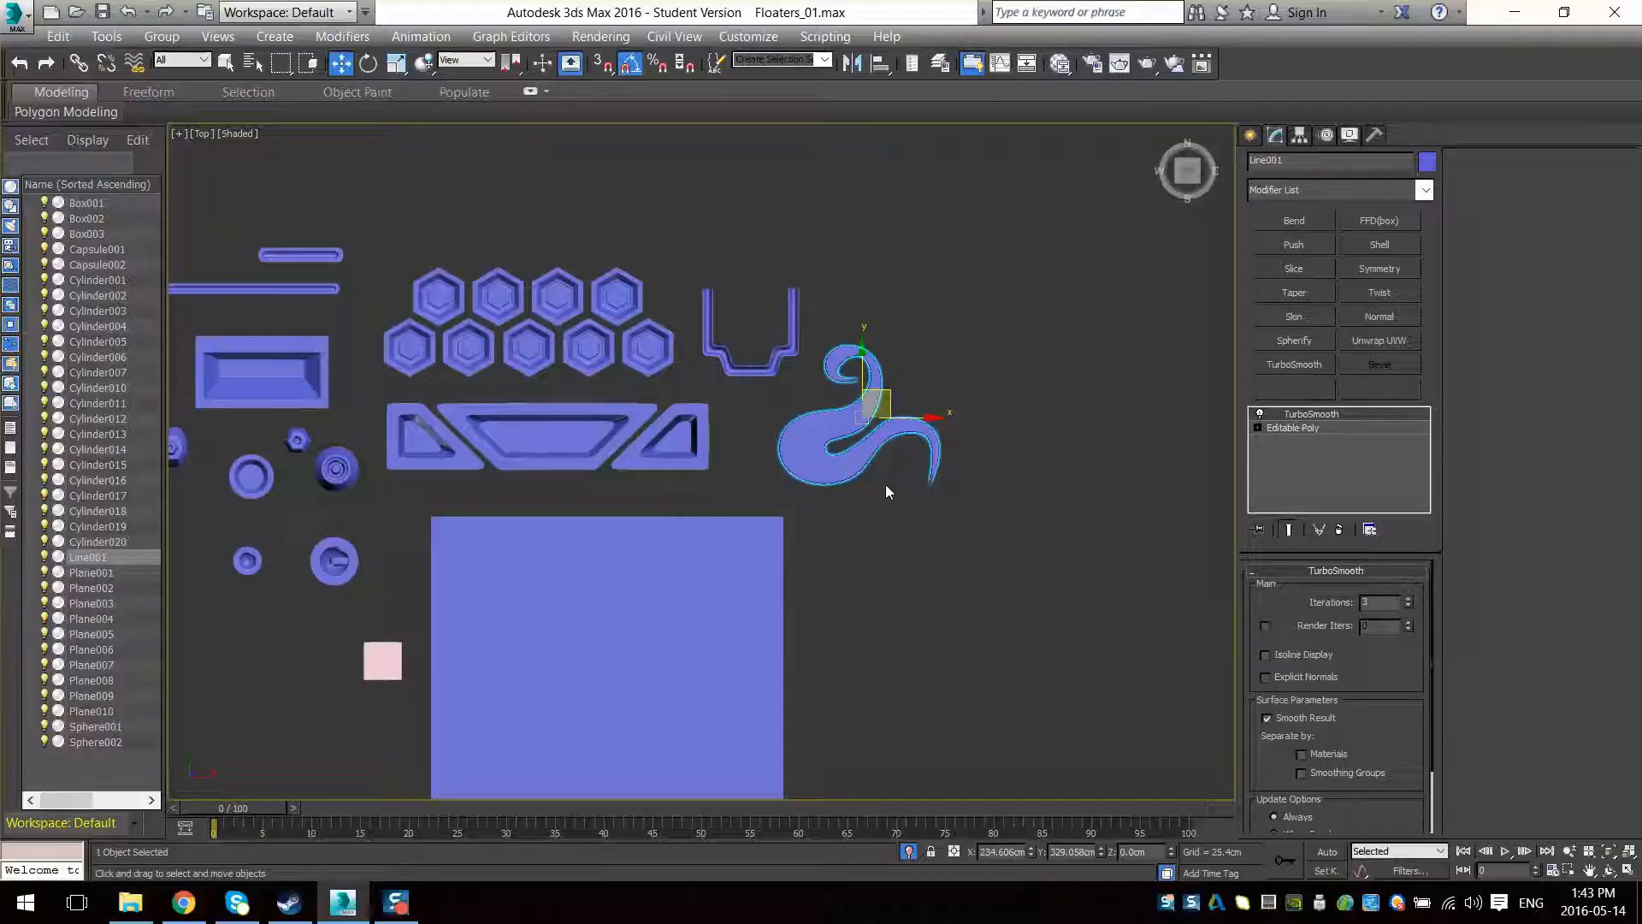
key("Delete")
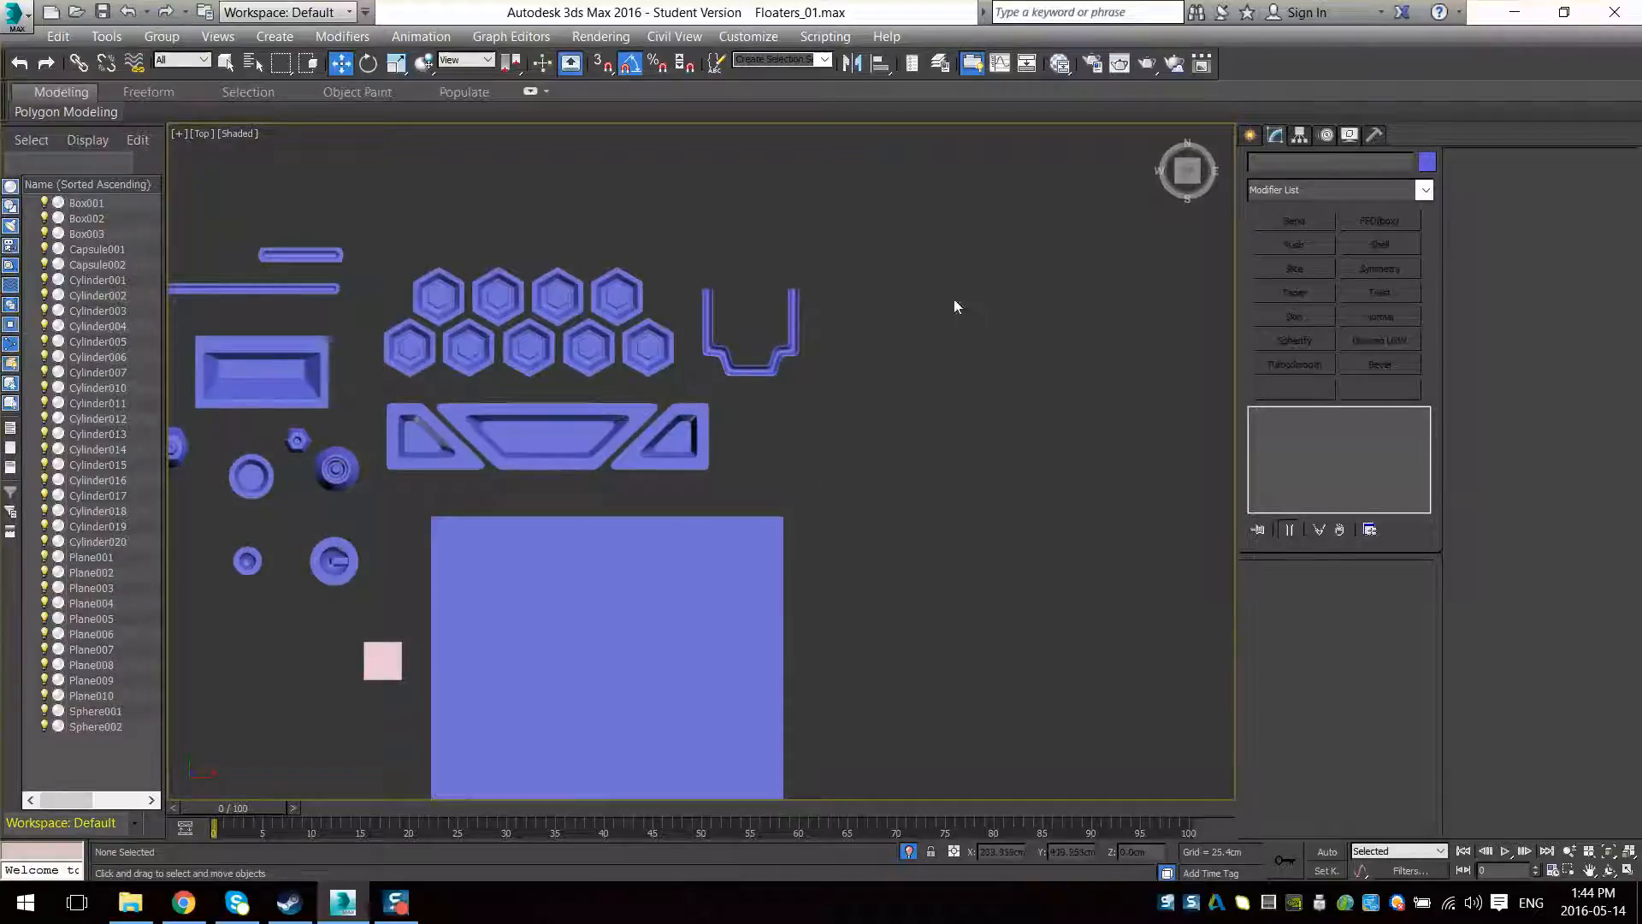
Select the middle trapezoid floater and look over the whole set of remaining floaters from above
scroll(924, 371, "up", 2)
scroll(924, 371, "up", 1)
left_click(749, 569)
scroll(1071, 462, "down", 3)
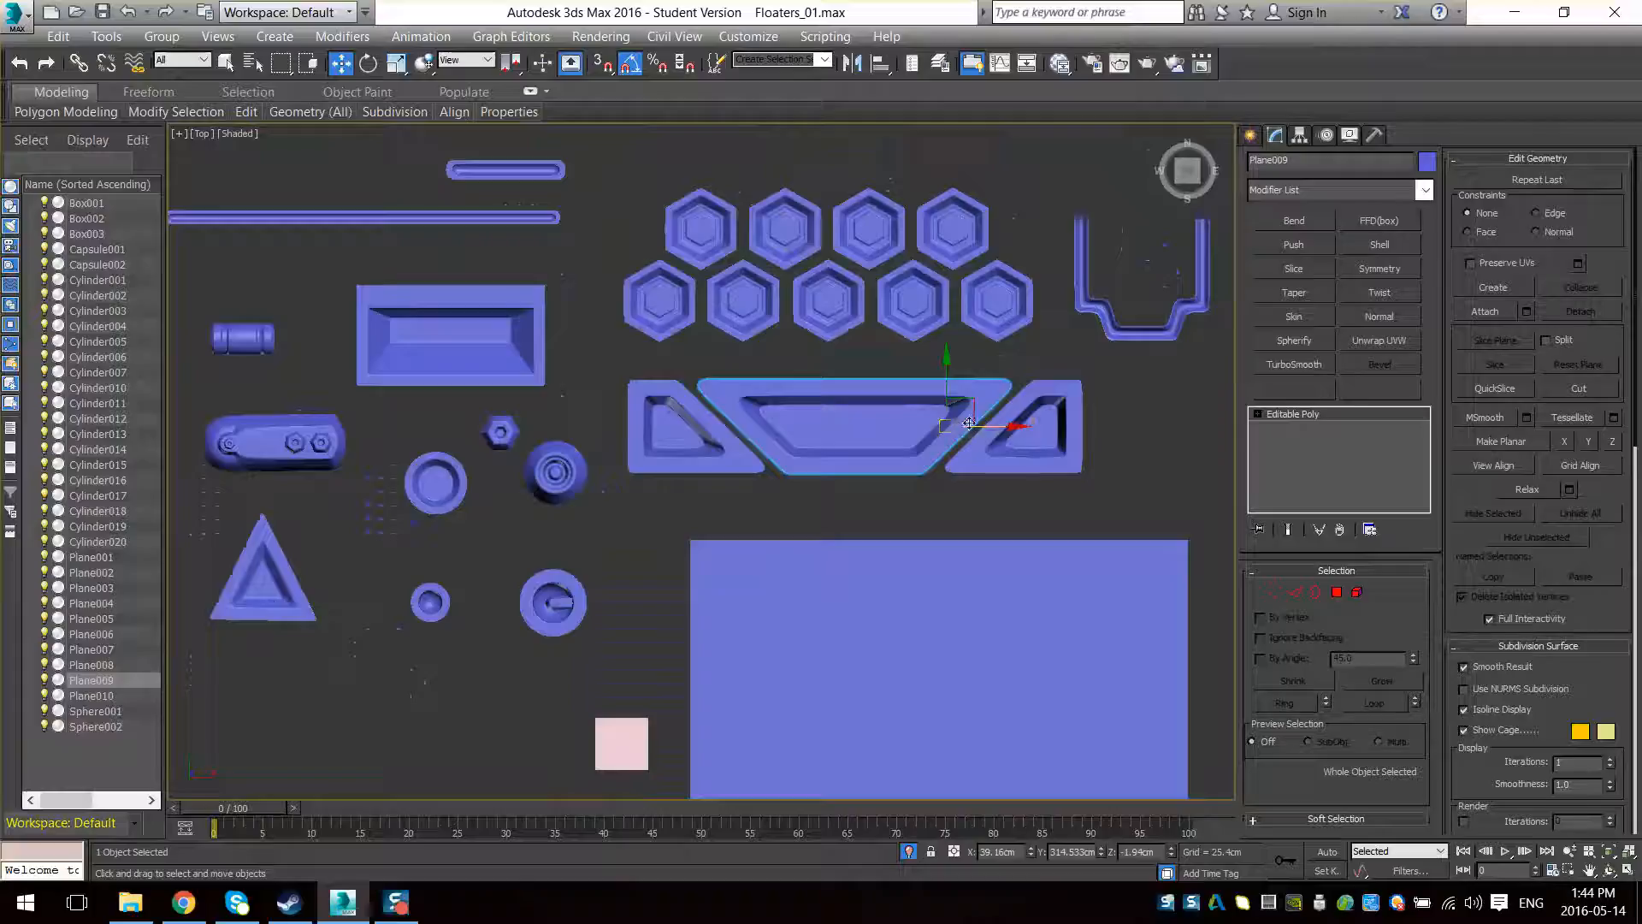
scroll(1071, 462, "down", 3)
middle_click_drag(561, 423, 787, 413)
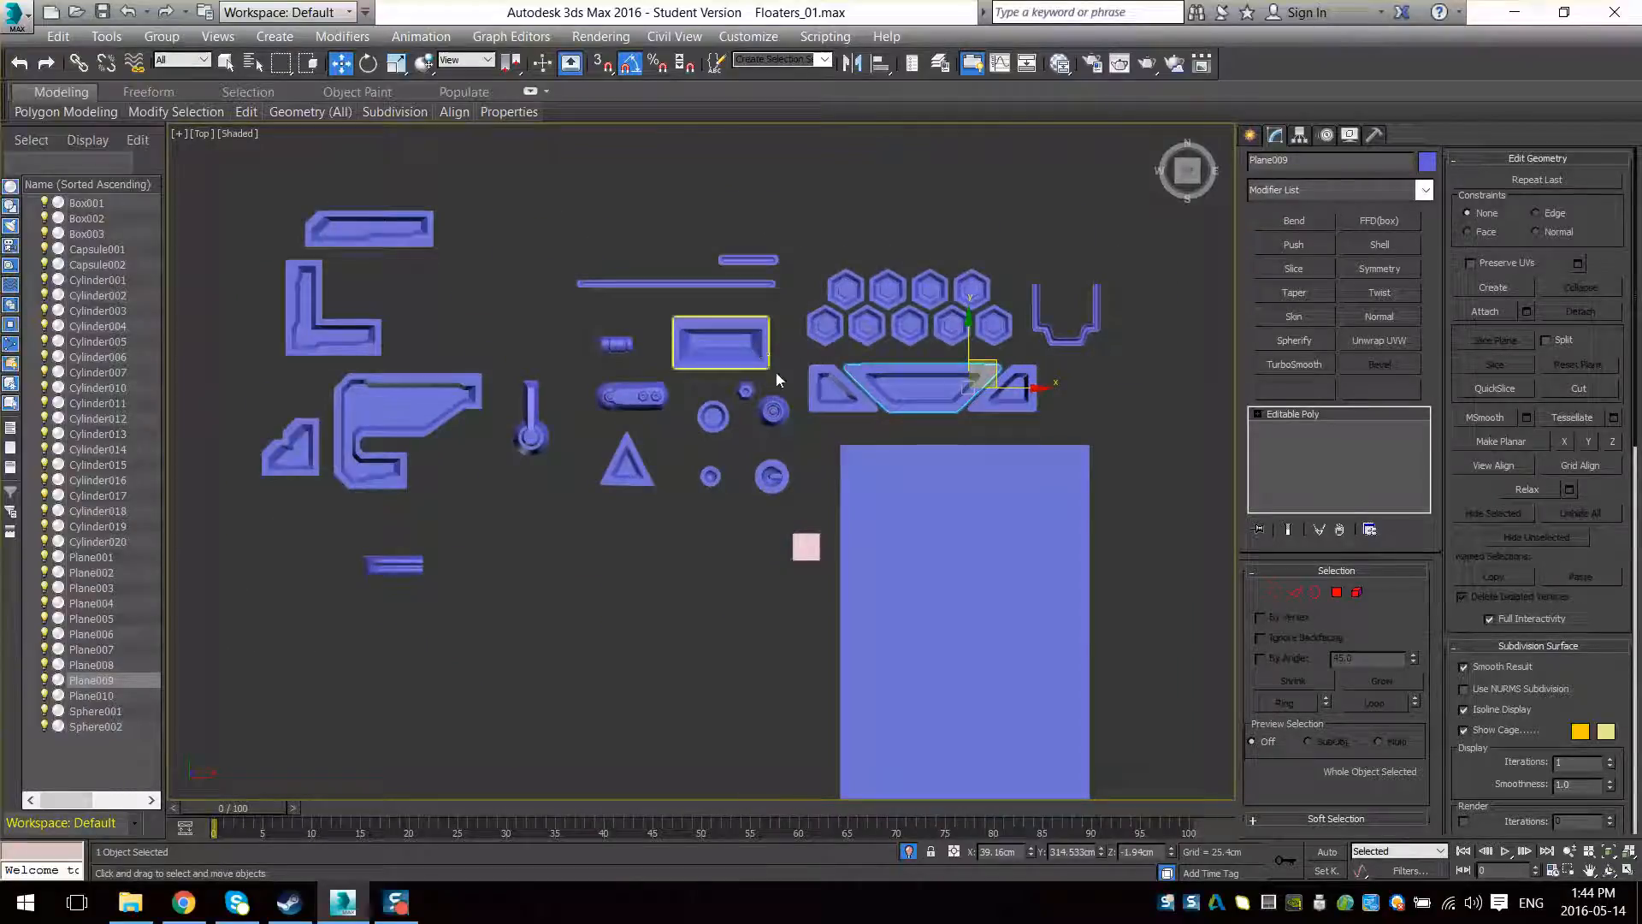
scroll(824, 381, "down", 6)
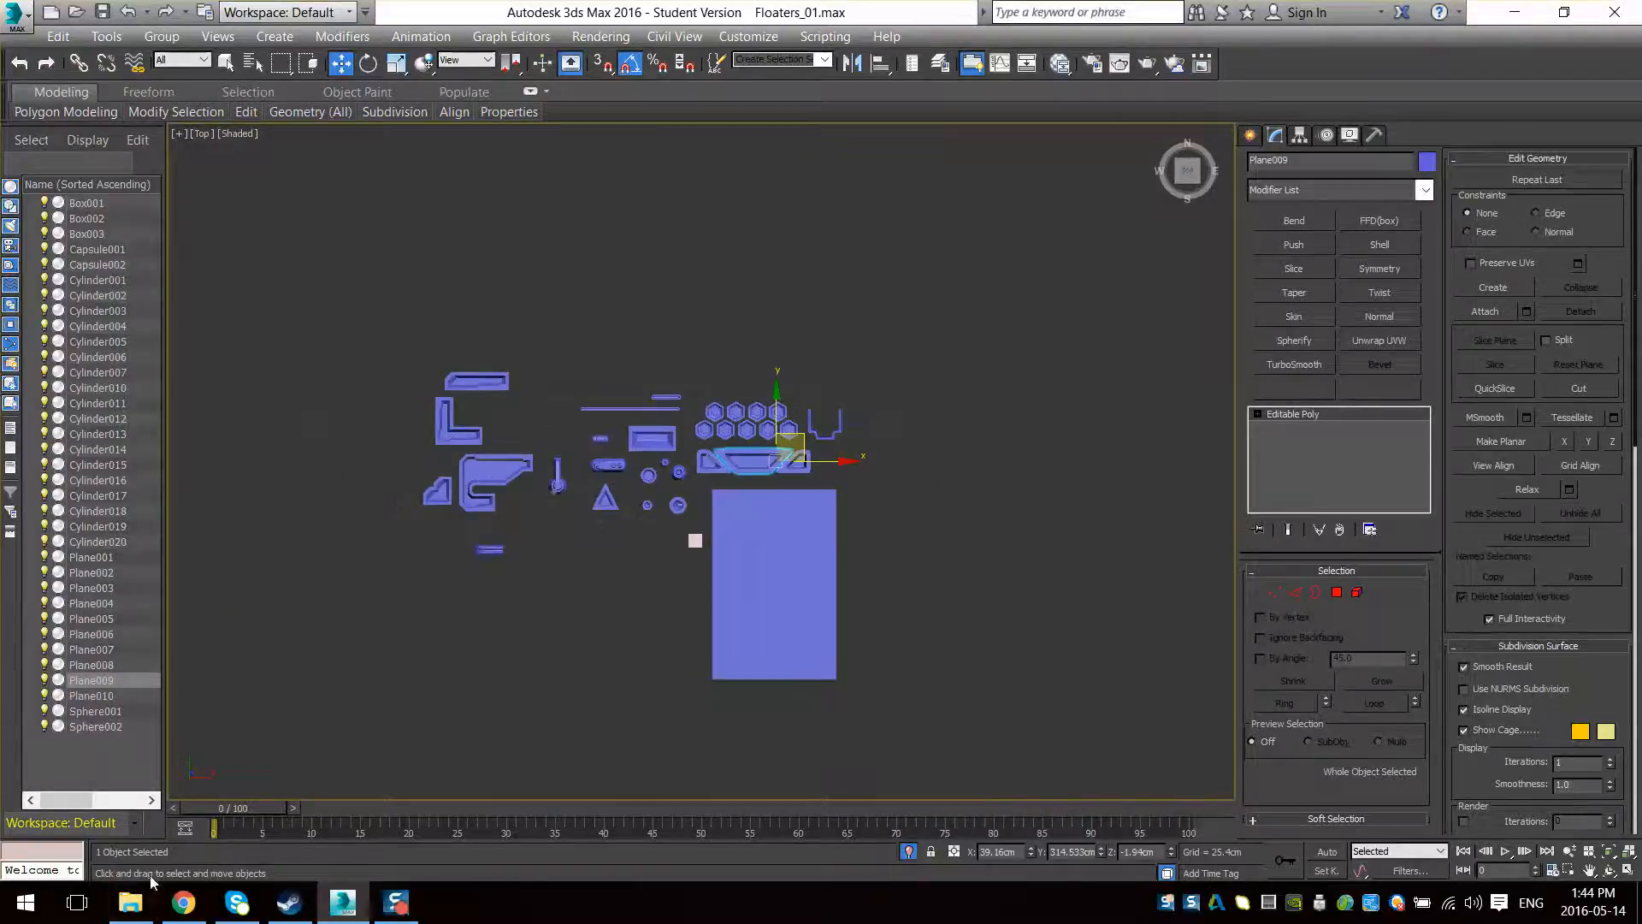
Switch to Chrome and bring up the Sci-Fi folder in Google Drive
left_click(184, 902)
left_click(415, 8)
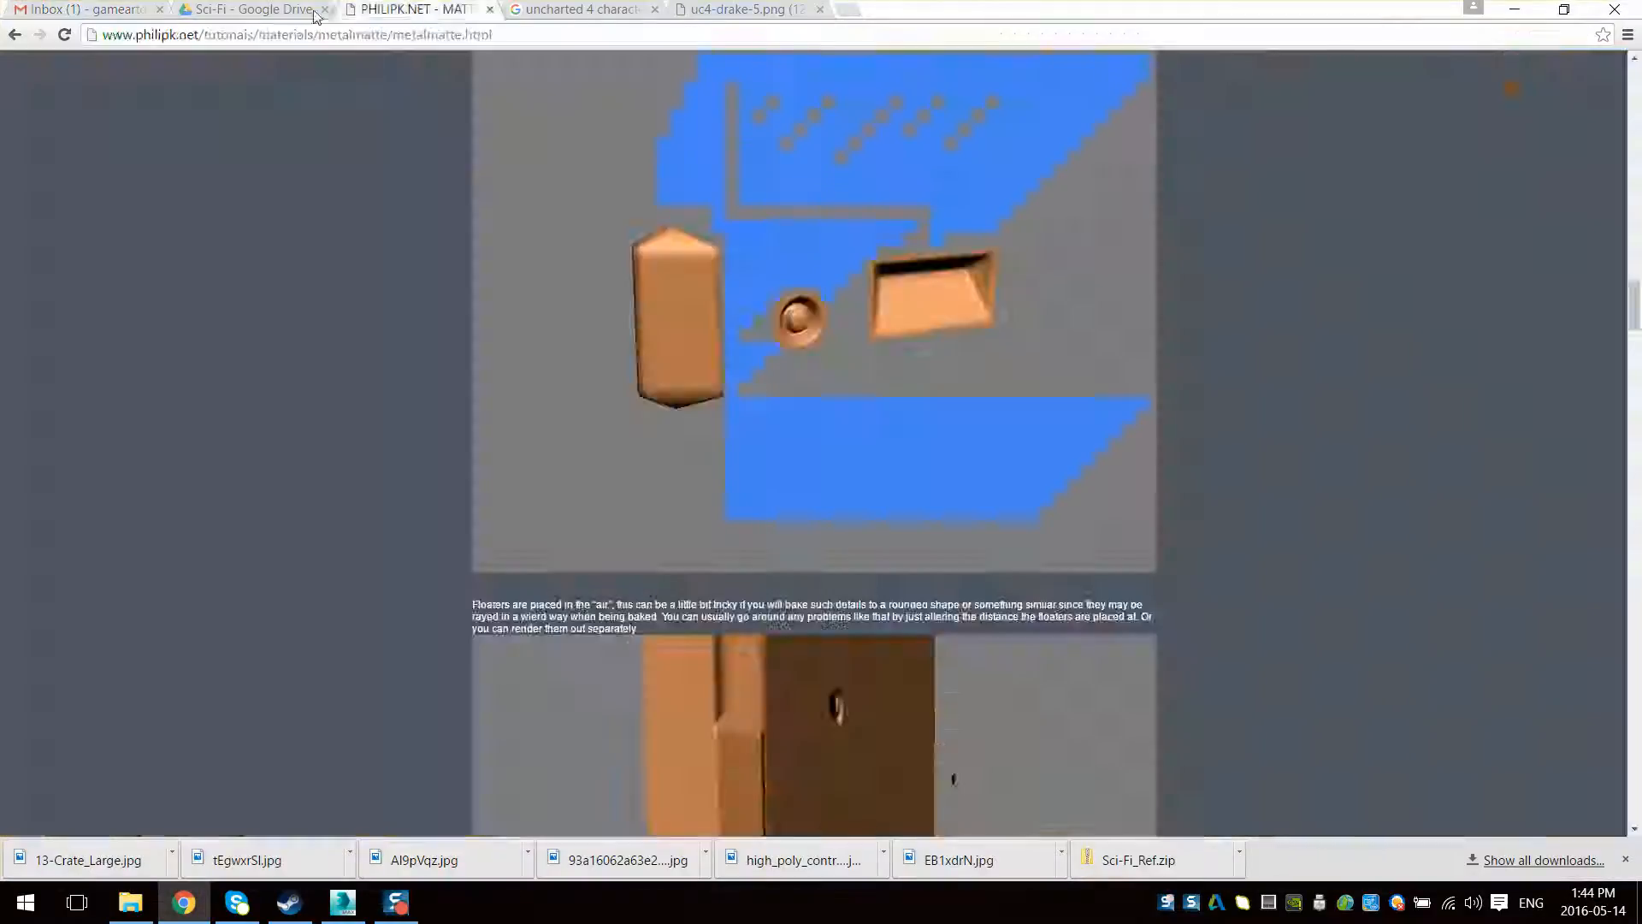
left_click(248, 11)
left_click(908, 632)
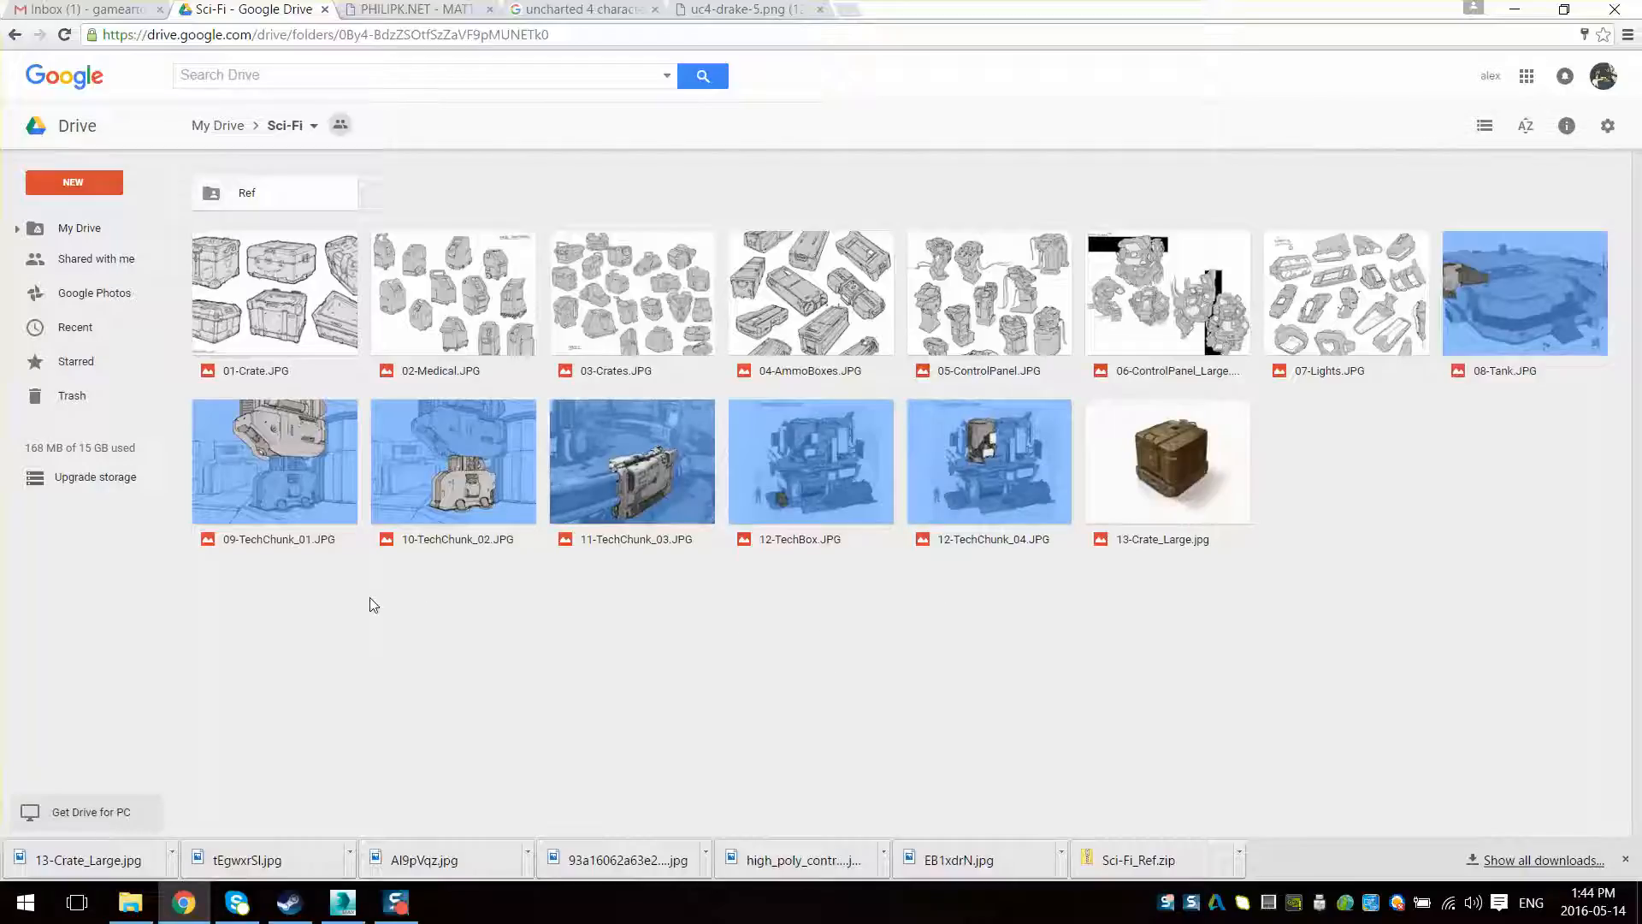
Preview the concept sheets 06-ControlPanel_Large.JPG and 07-Lights.JPG, closing each preview
double_click(1091, 335)
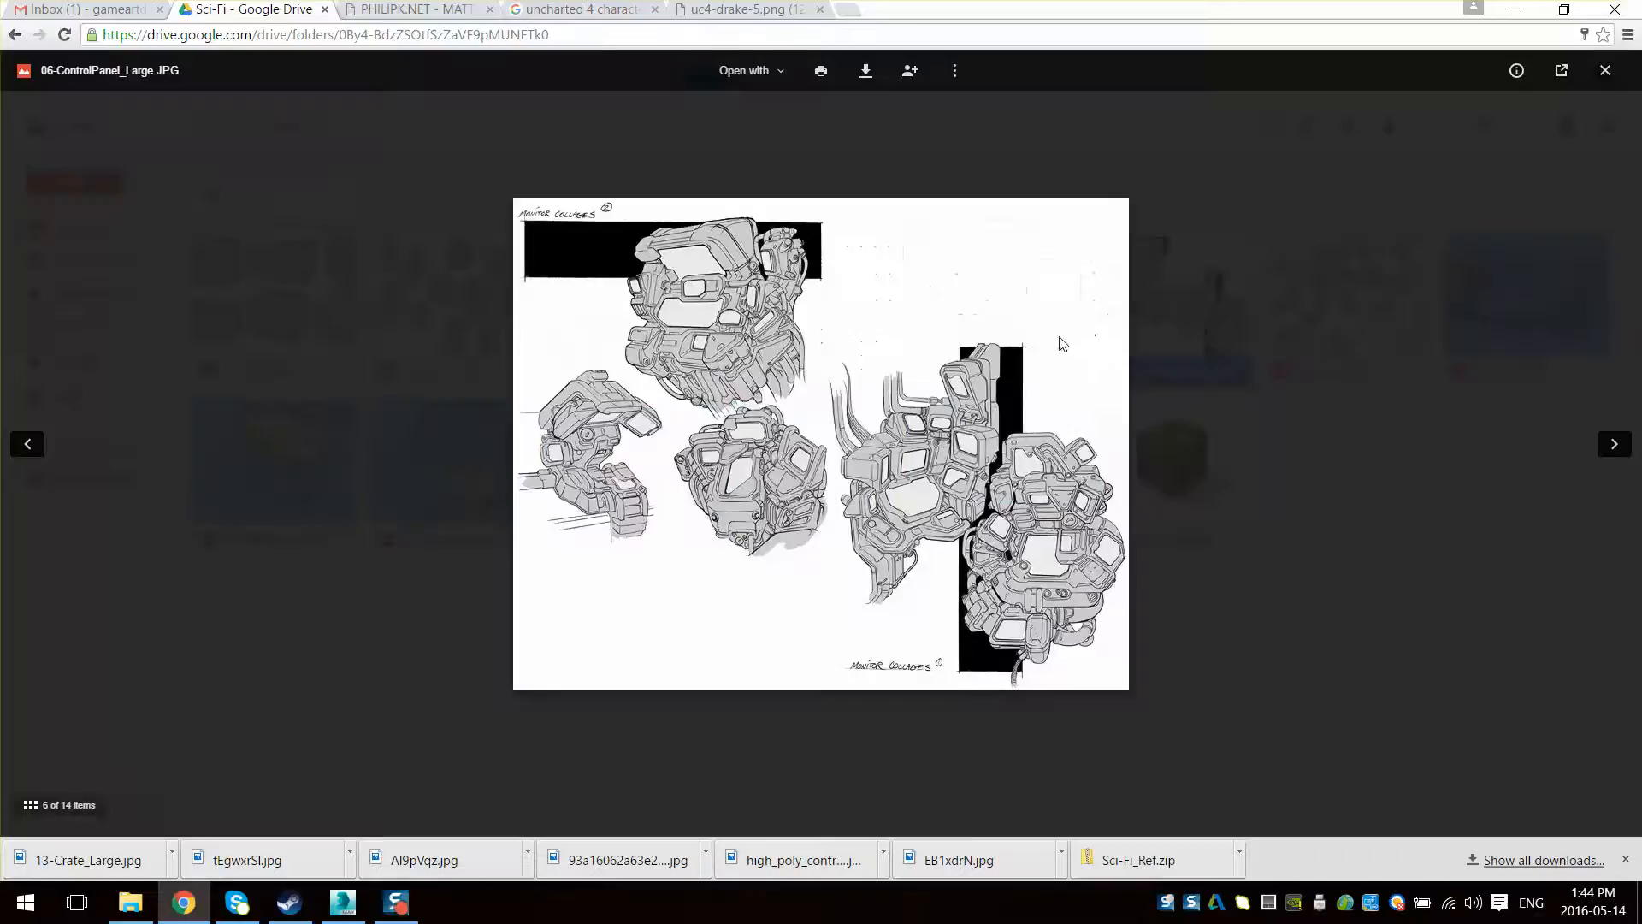
left_click(1373, 537)
left_click(1409, 257)
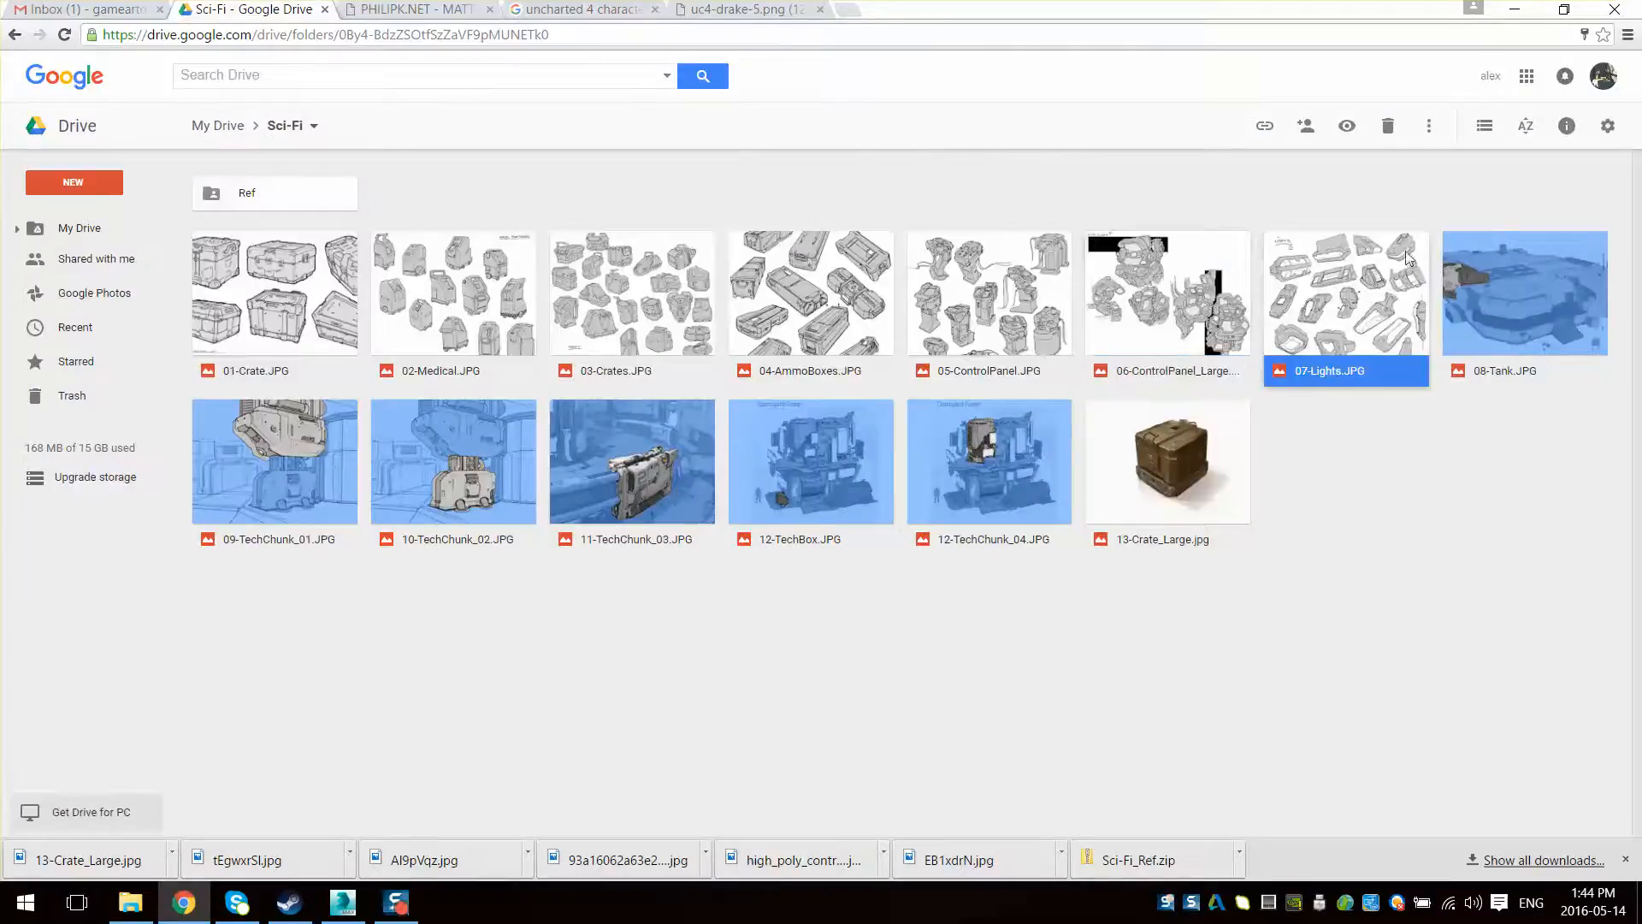
double_click(1371, 263)
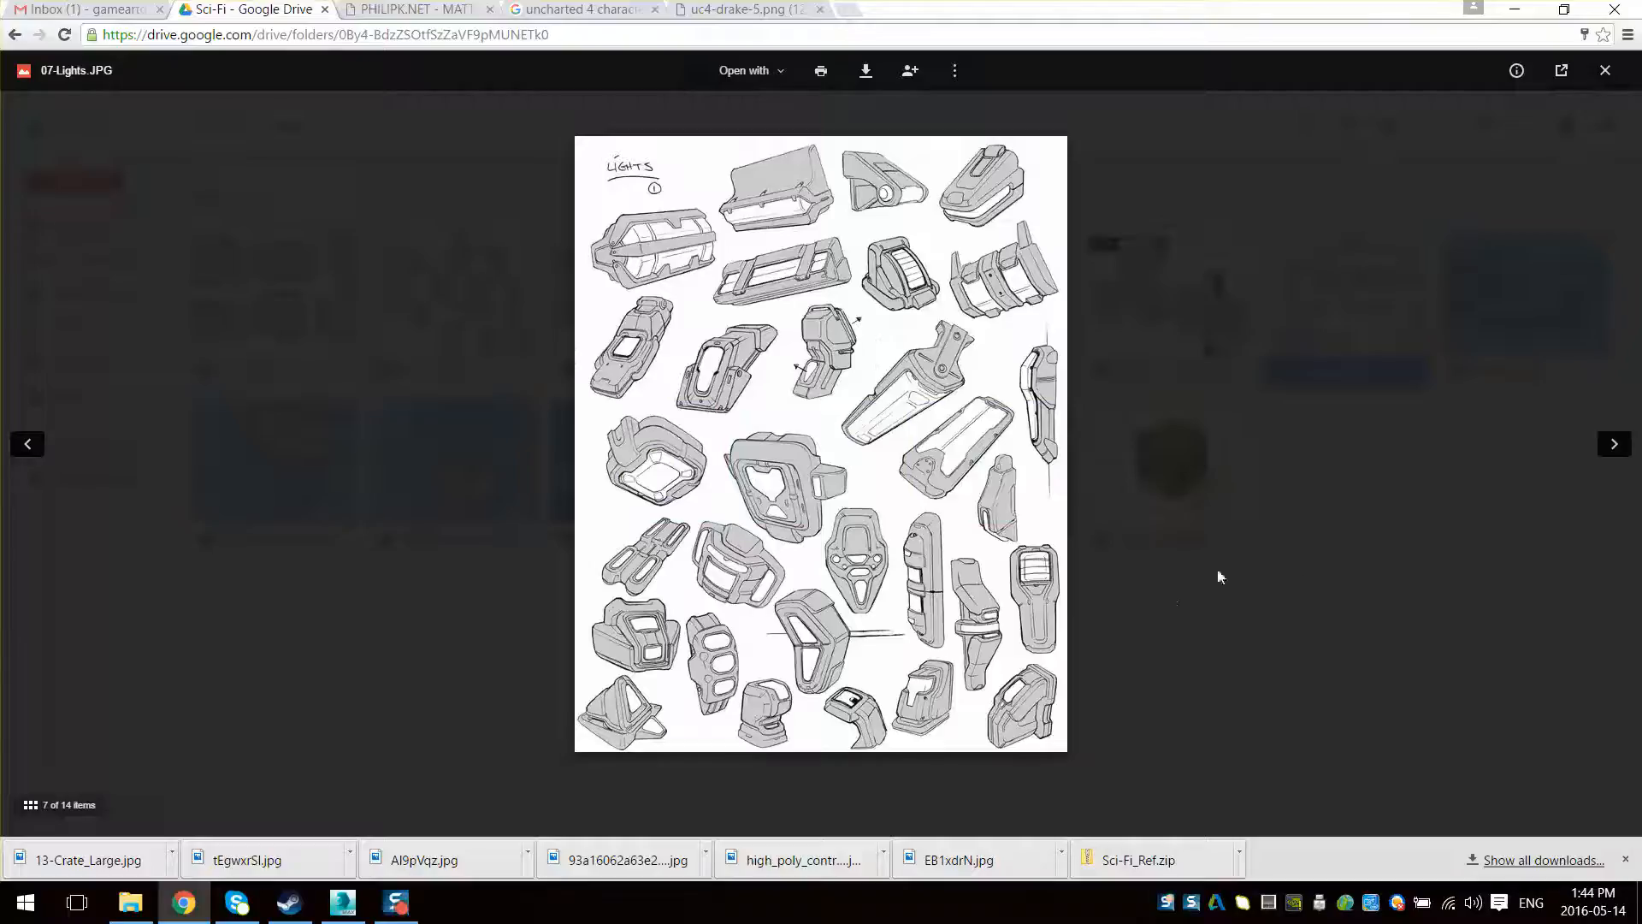
left_click(1290, 577)
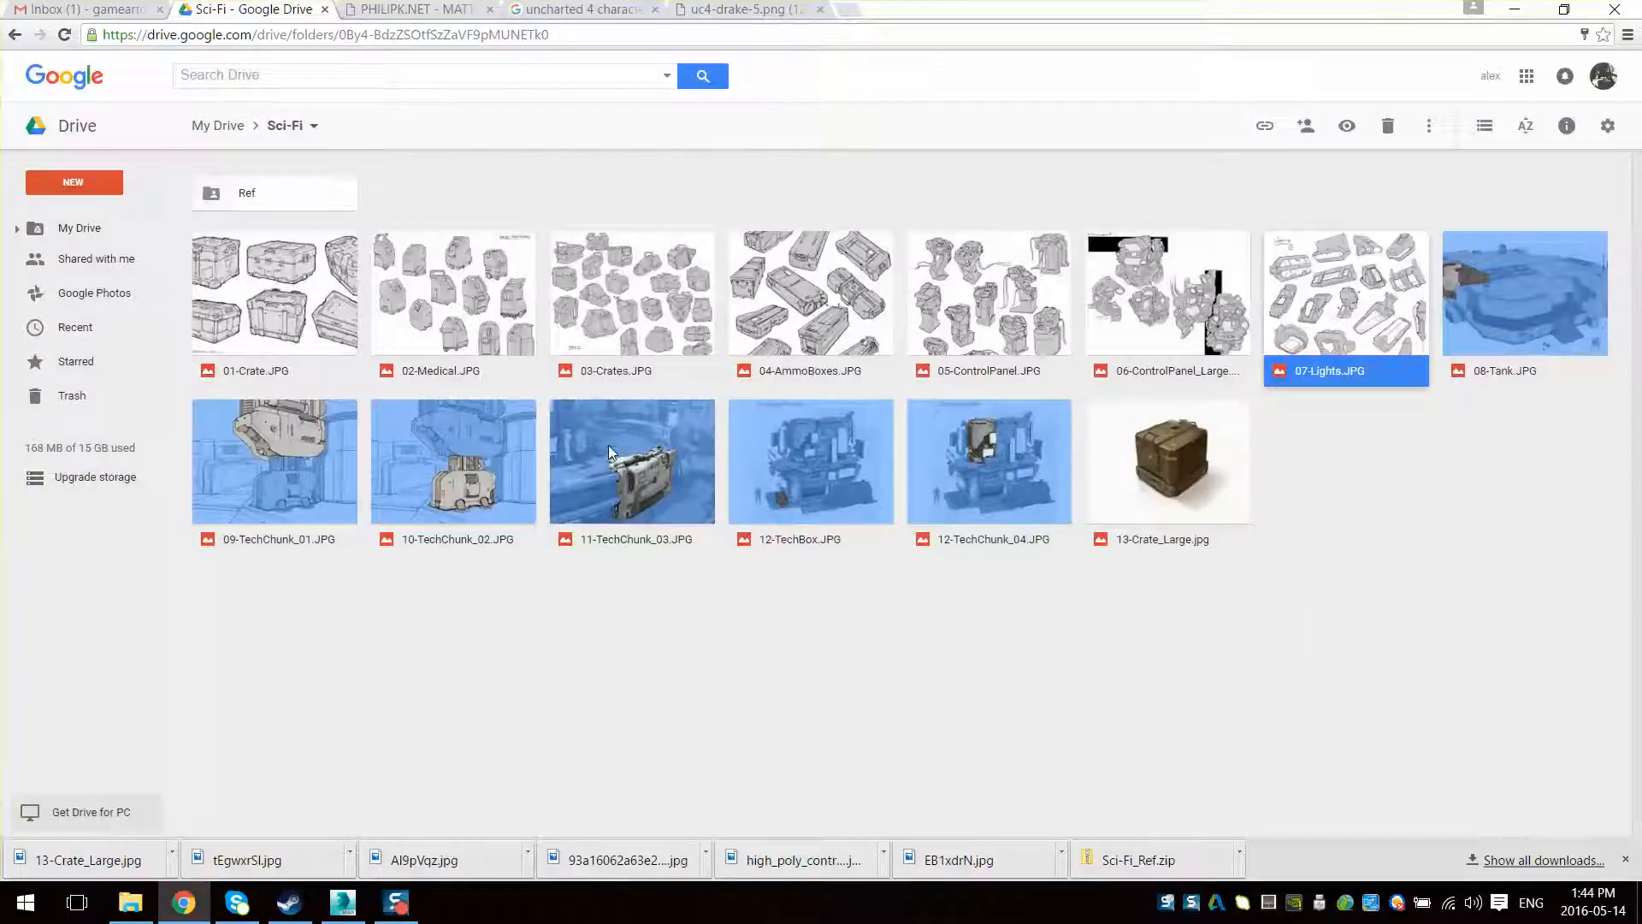
Examine the crate designs in 03-Crates.JPG and 01-Crate.JPG, and return to the folder
double_click(647, 289)
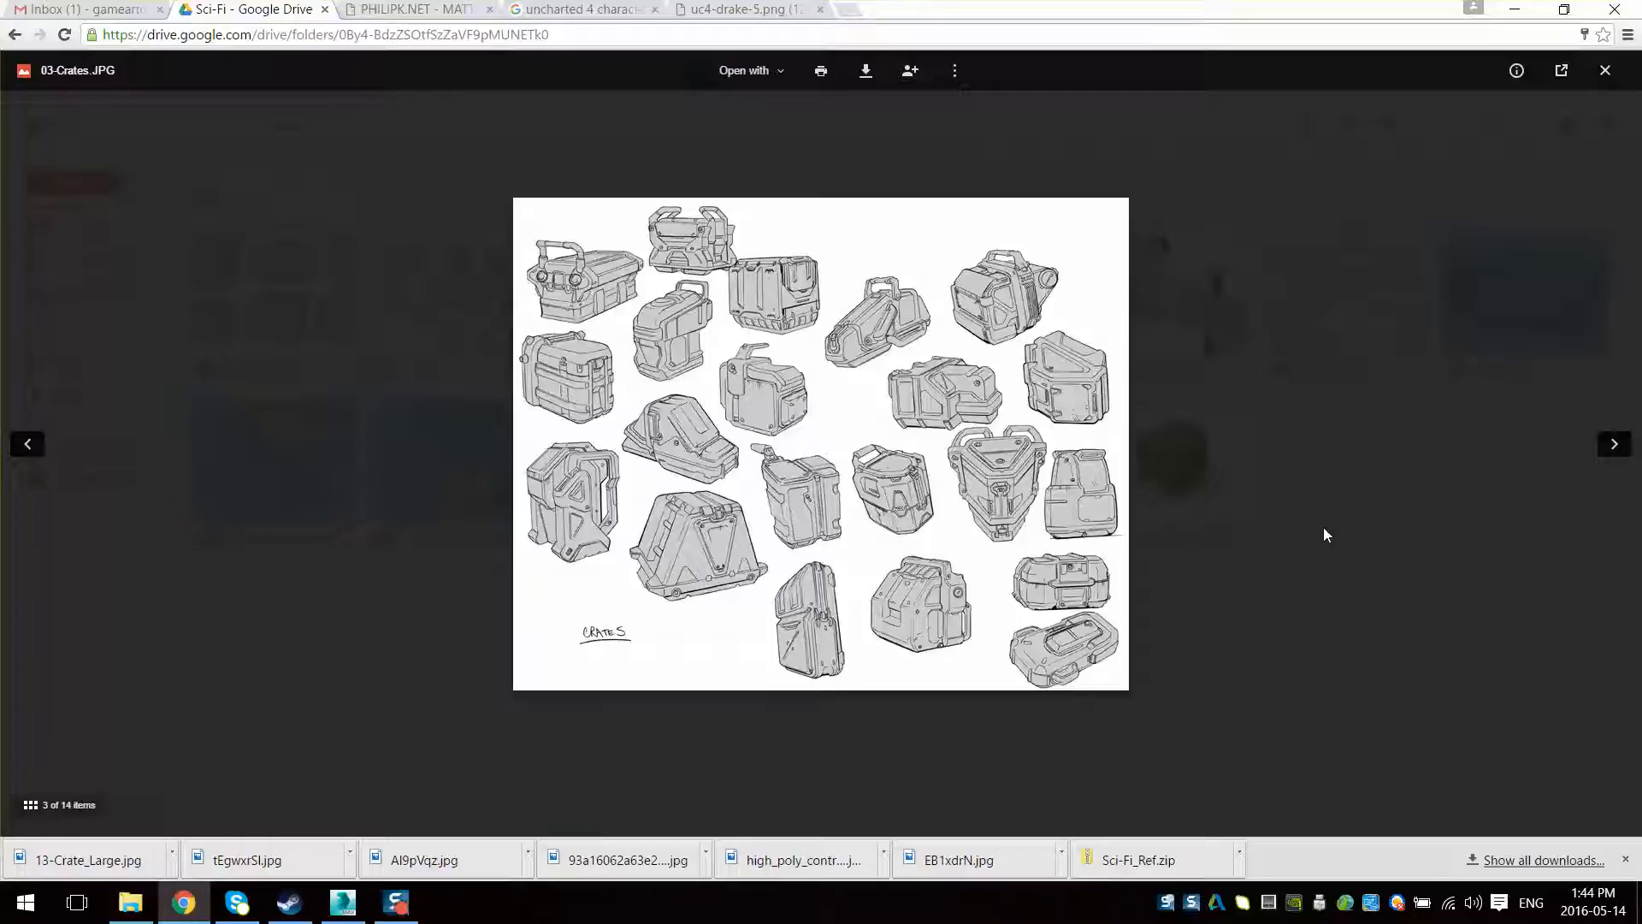
left_click(1319, 525)
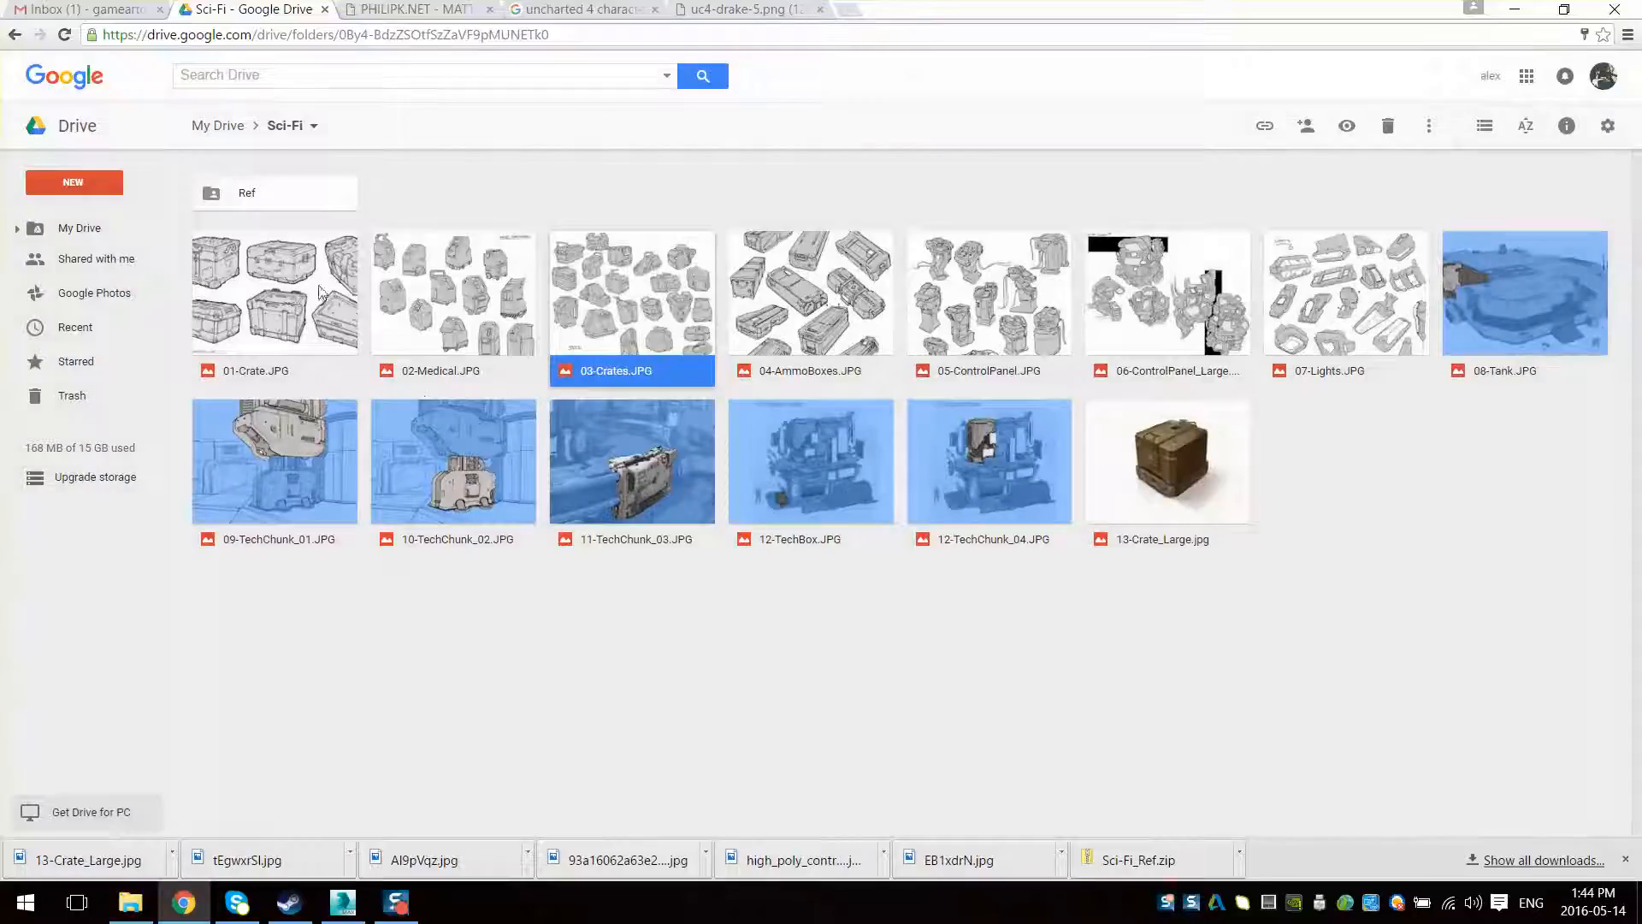
double_click(240, 293)
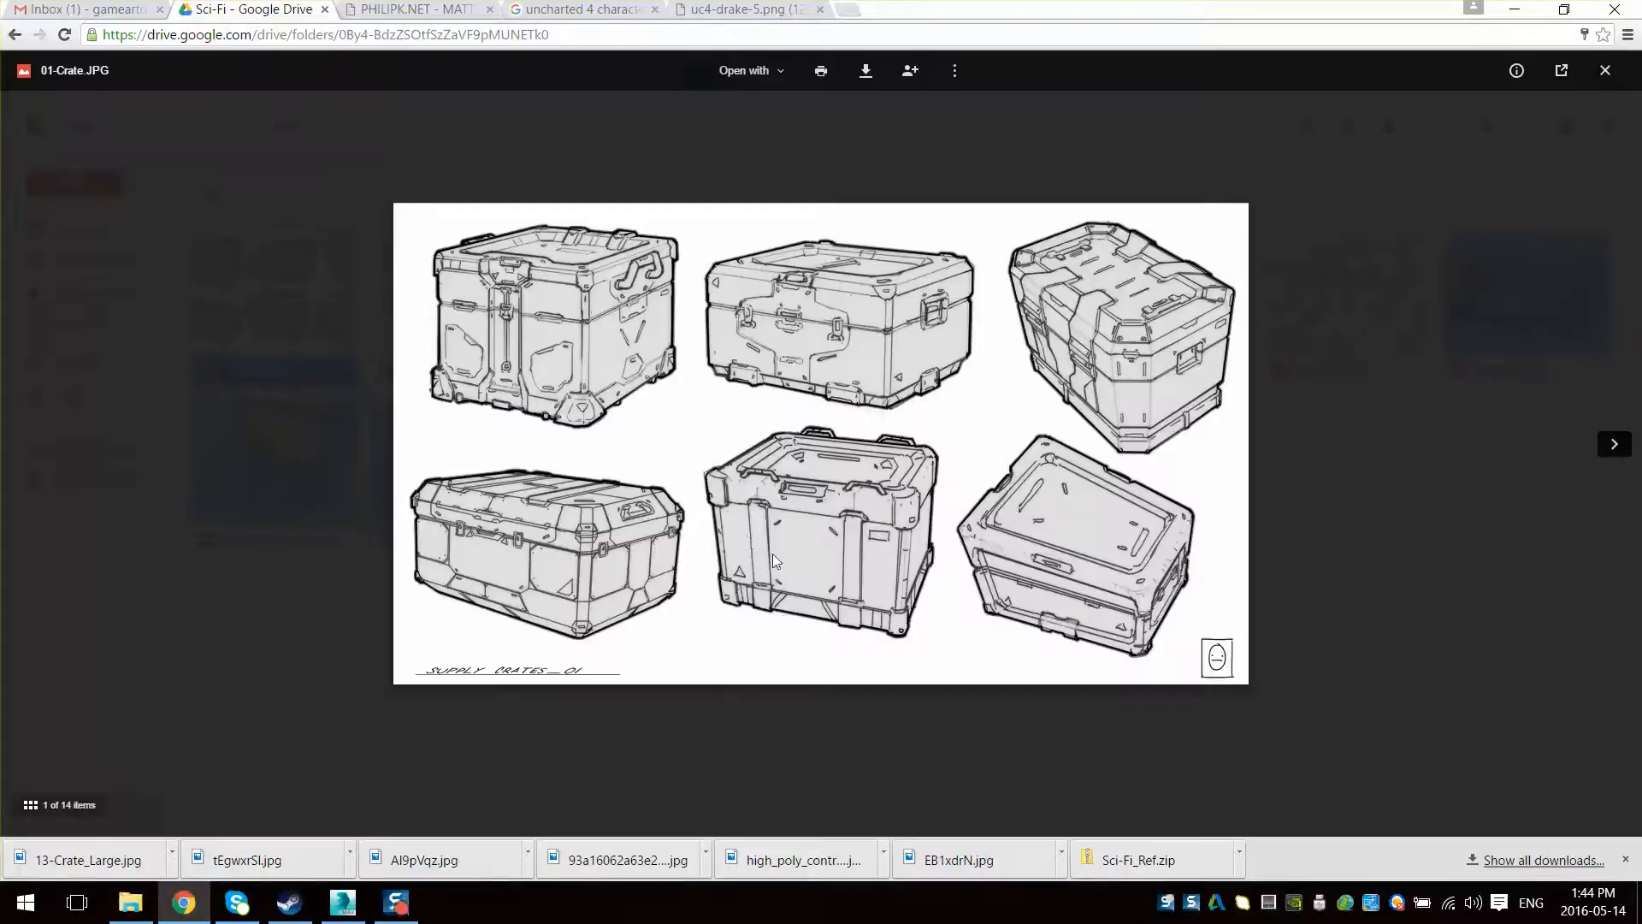
left_click(1432, 515)
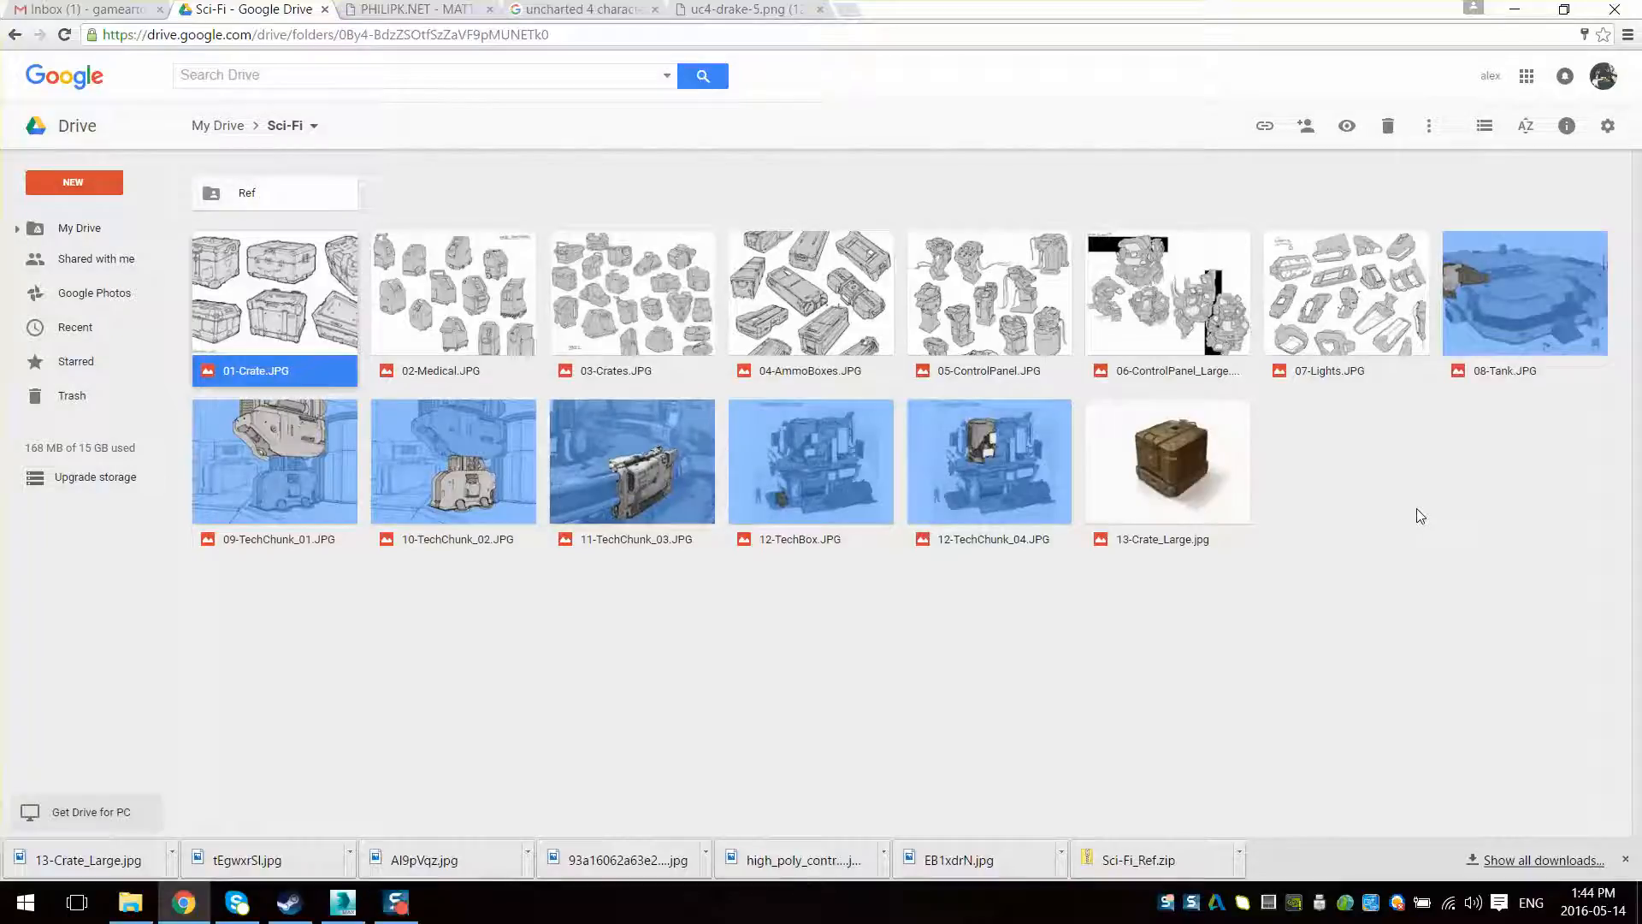
Reopen 06-ControlPanel_Large.JPG and 03-Crates.JPG to compare the detail in their sketches, and close the previews
double_click(1172, 317)
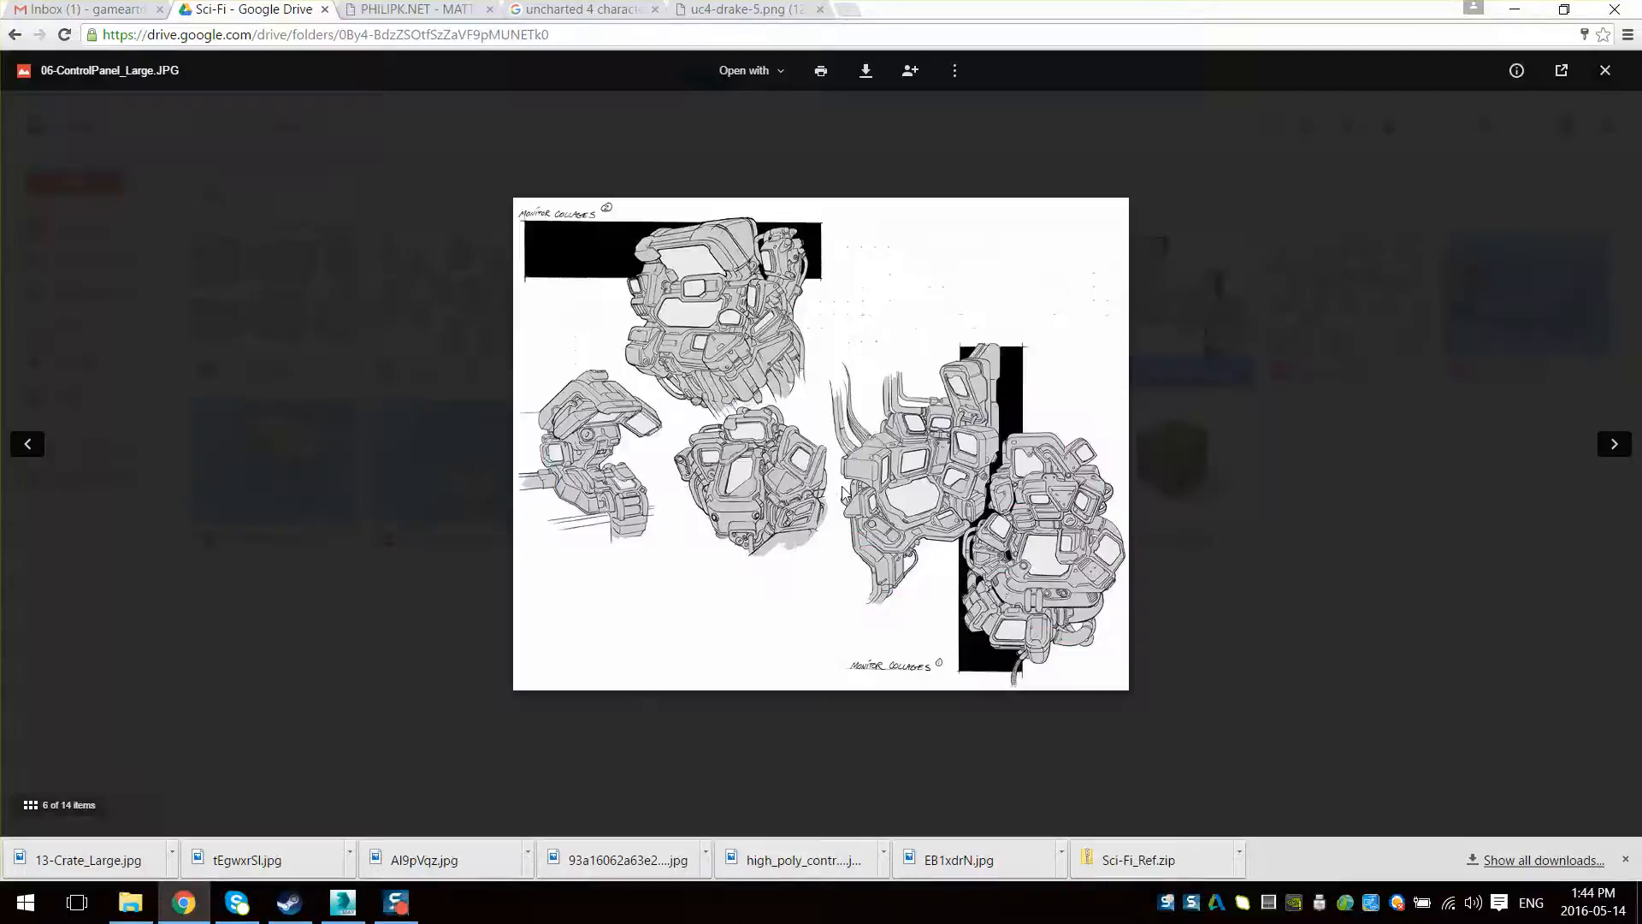
left_click(1340, 551)
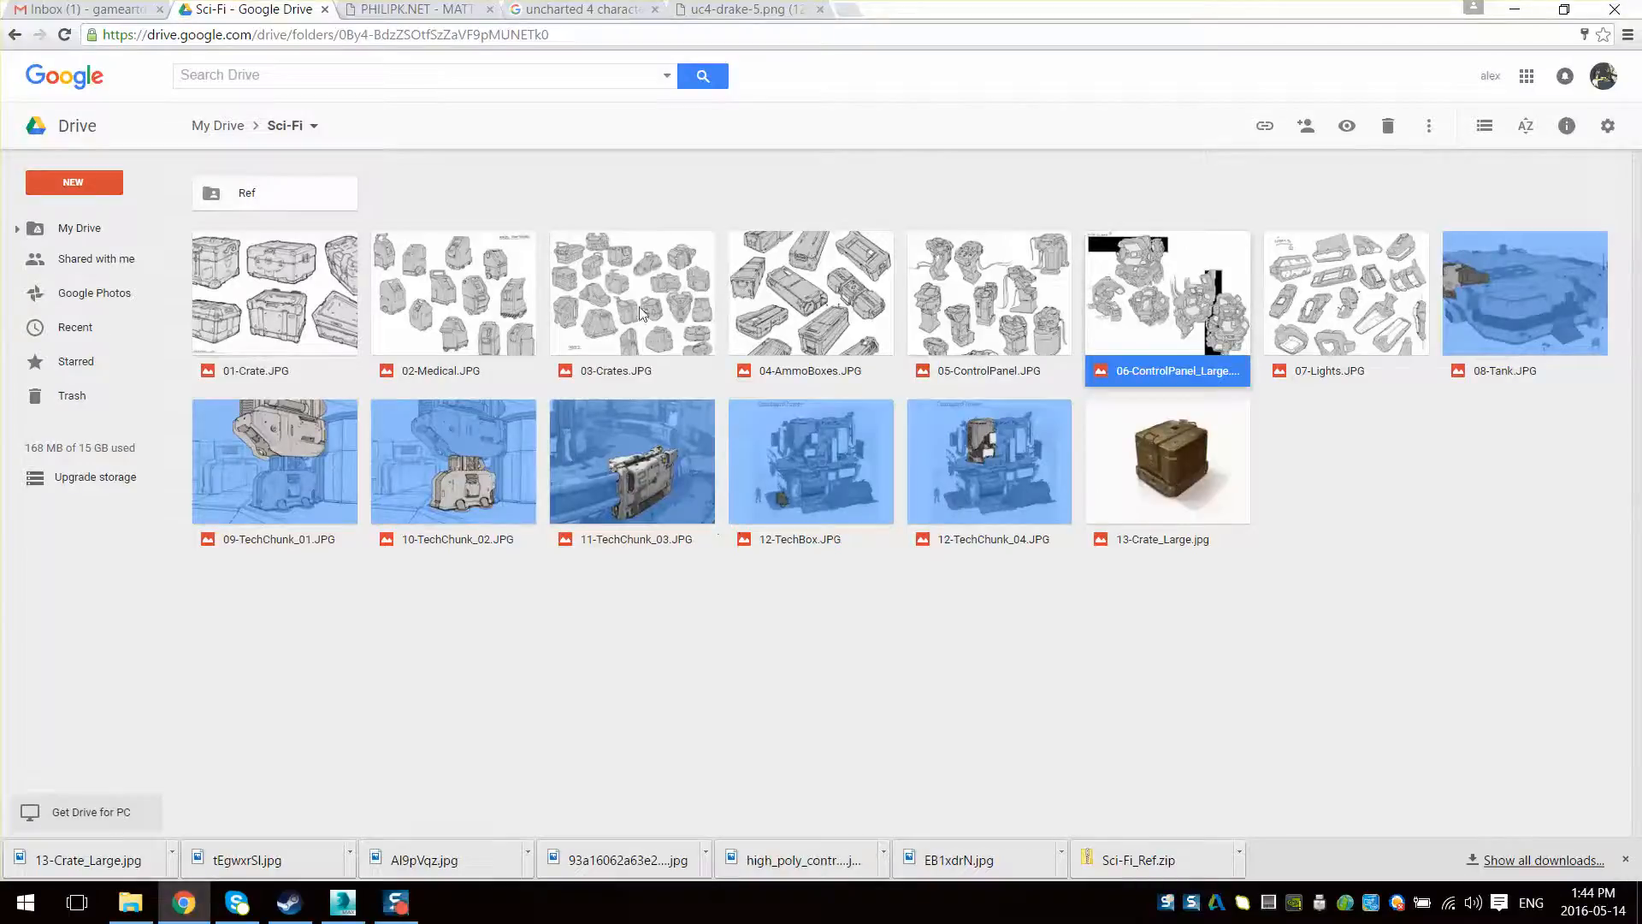
double_click(614, 286)
key("Escape")
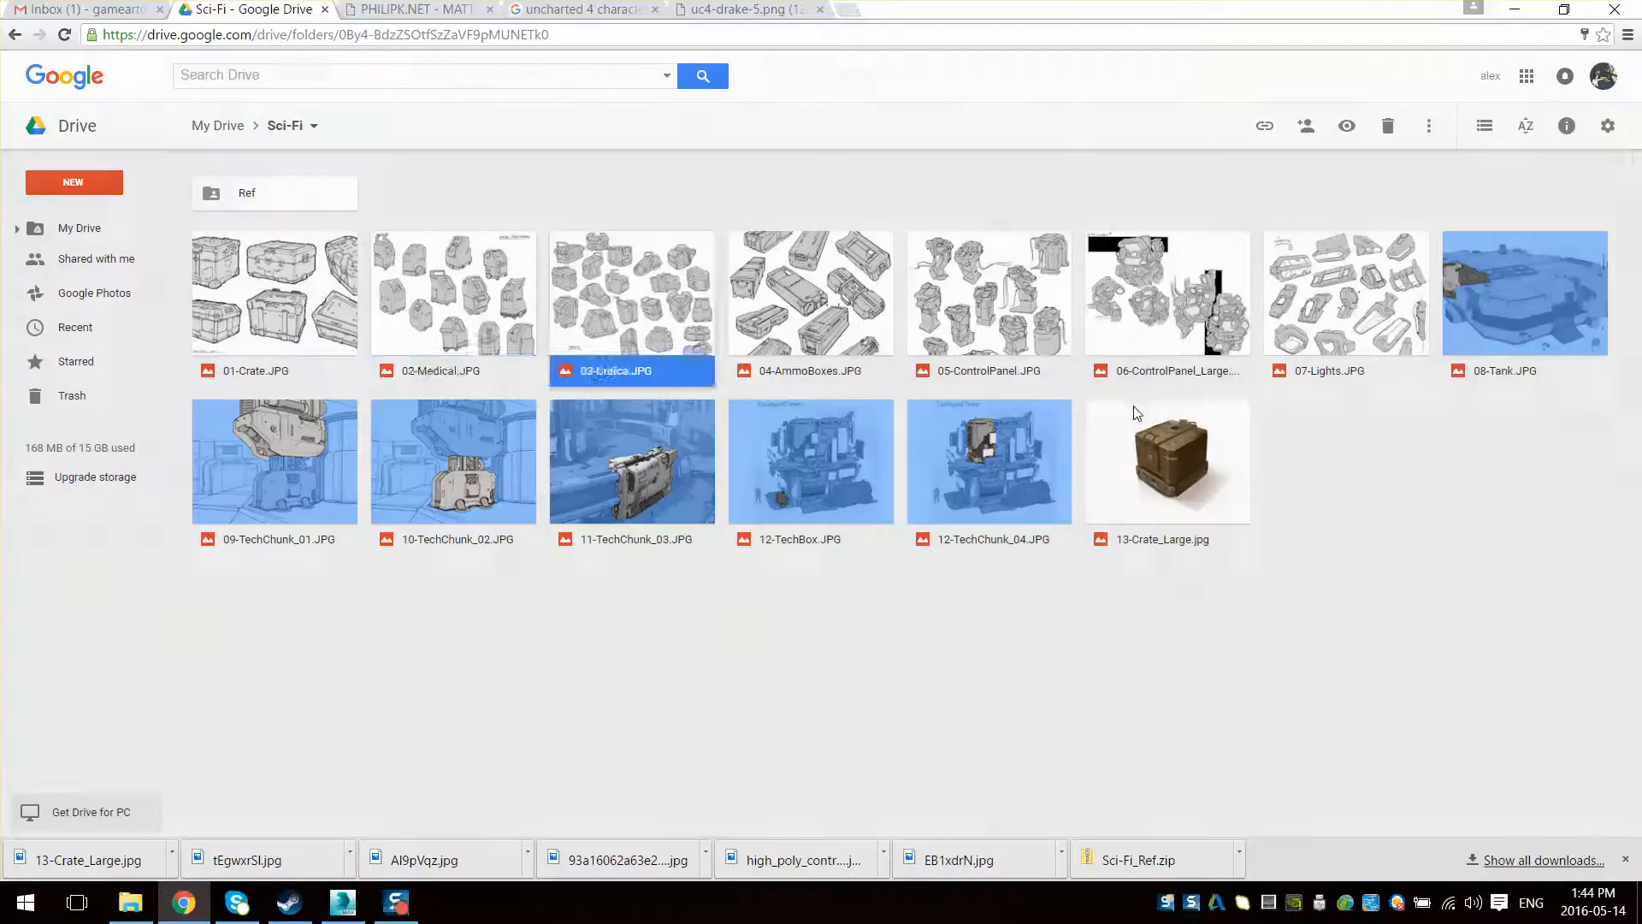
double_click(638, 298)
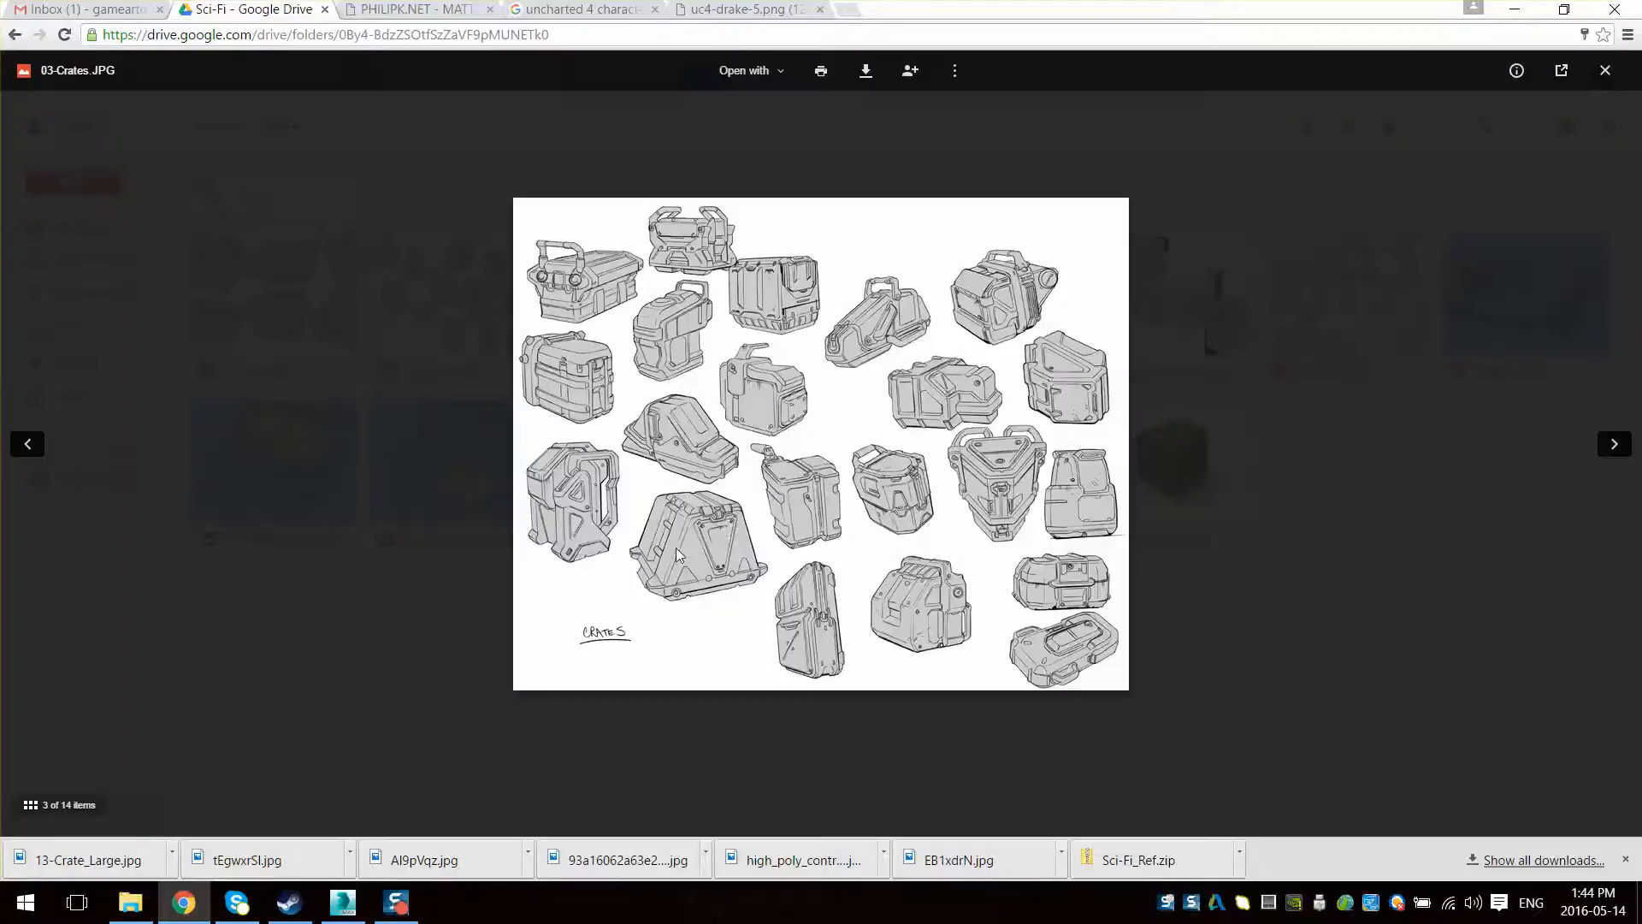
left_click(1273, 542)
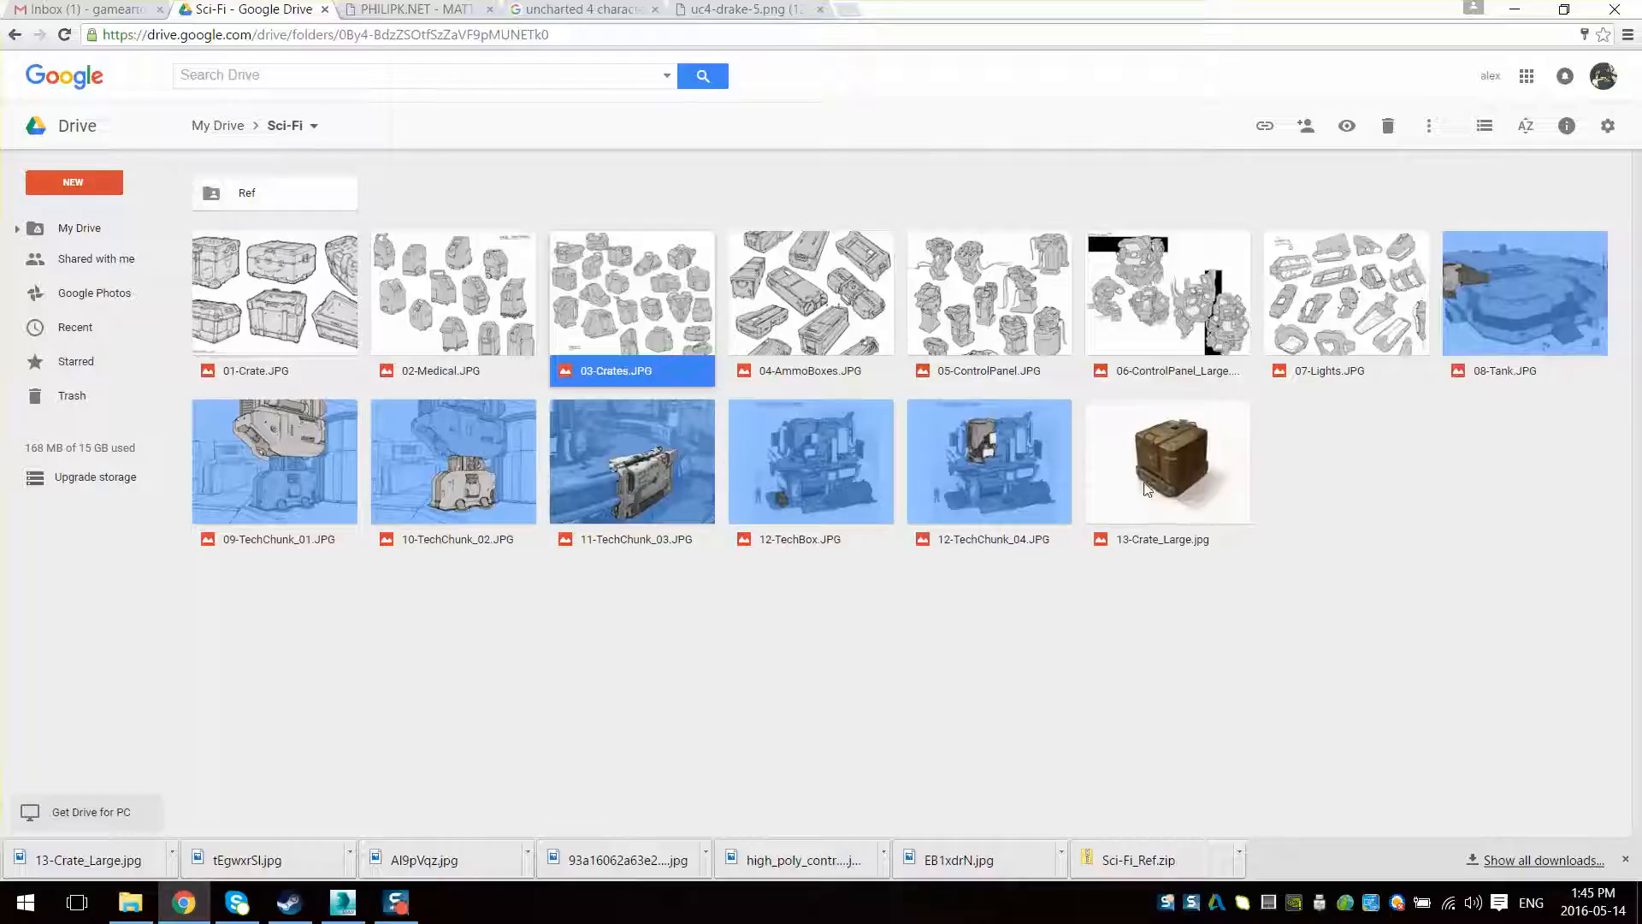
View the monitor collages in 06-ControlPanel_Large.JPG once more, close the preview, and clear the file selection
left_click(1308, 489)
left_click(1323, 287)
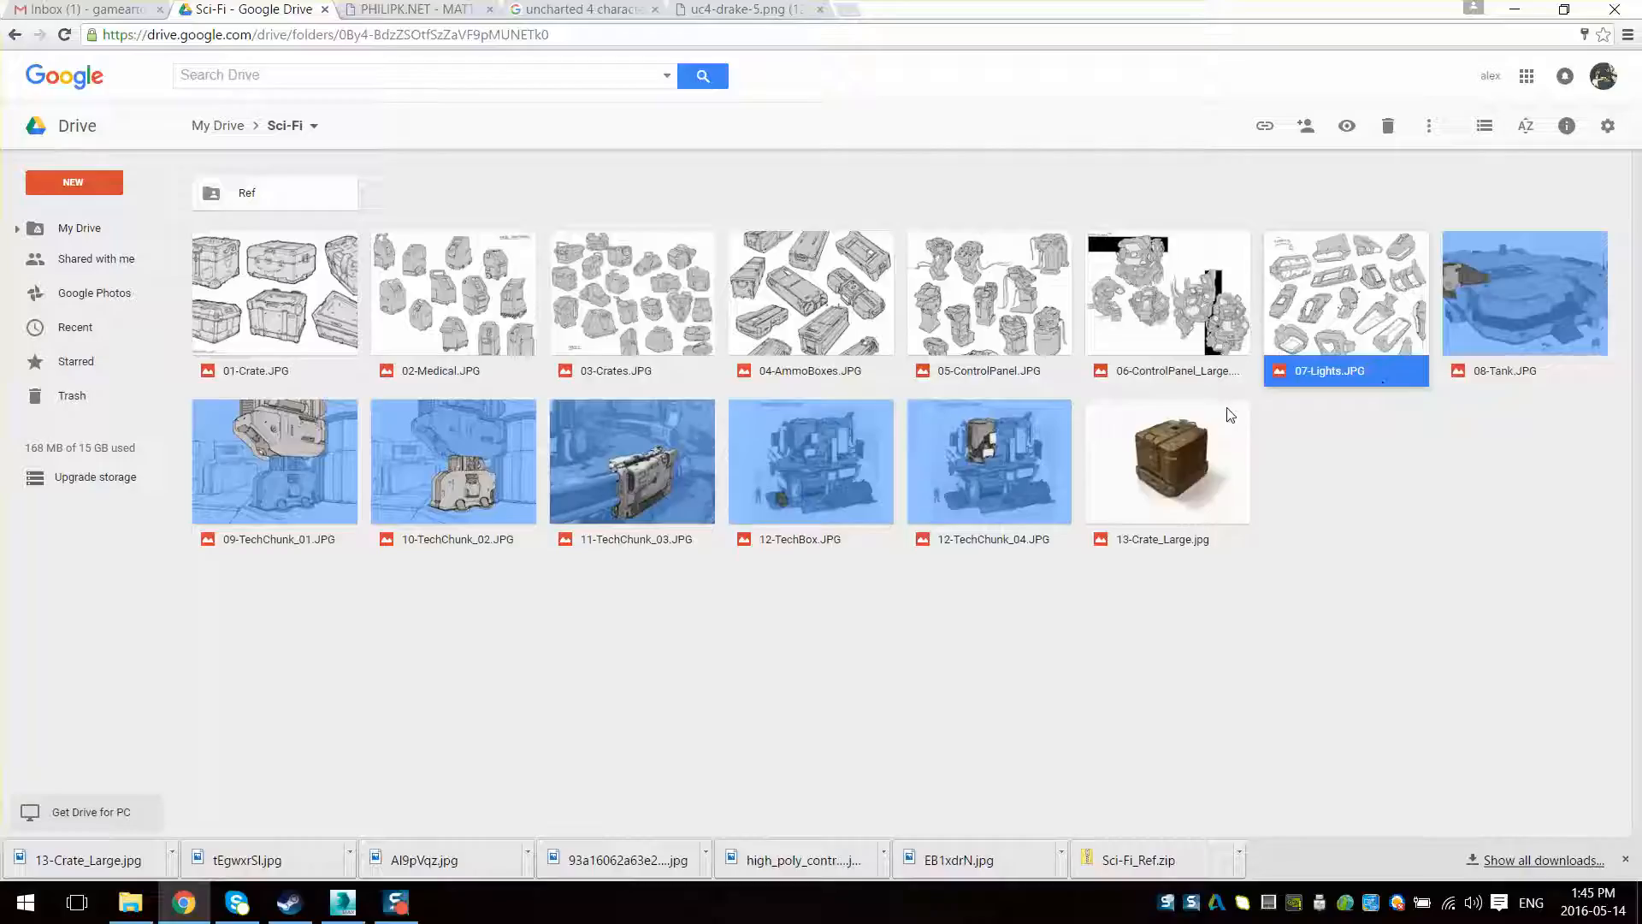
left_click(1186, 278)
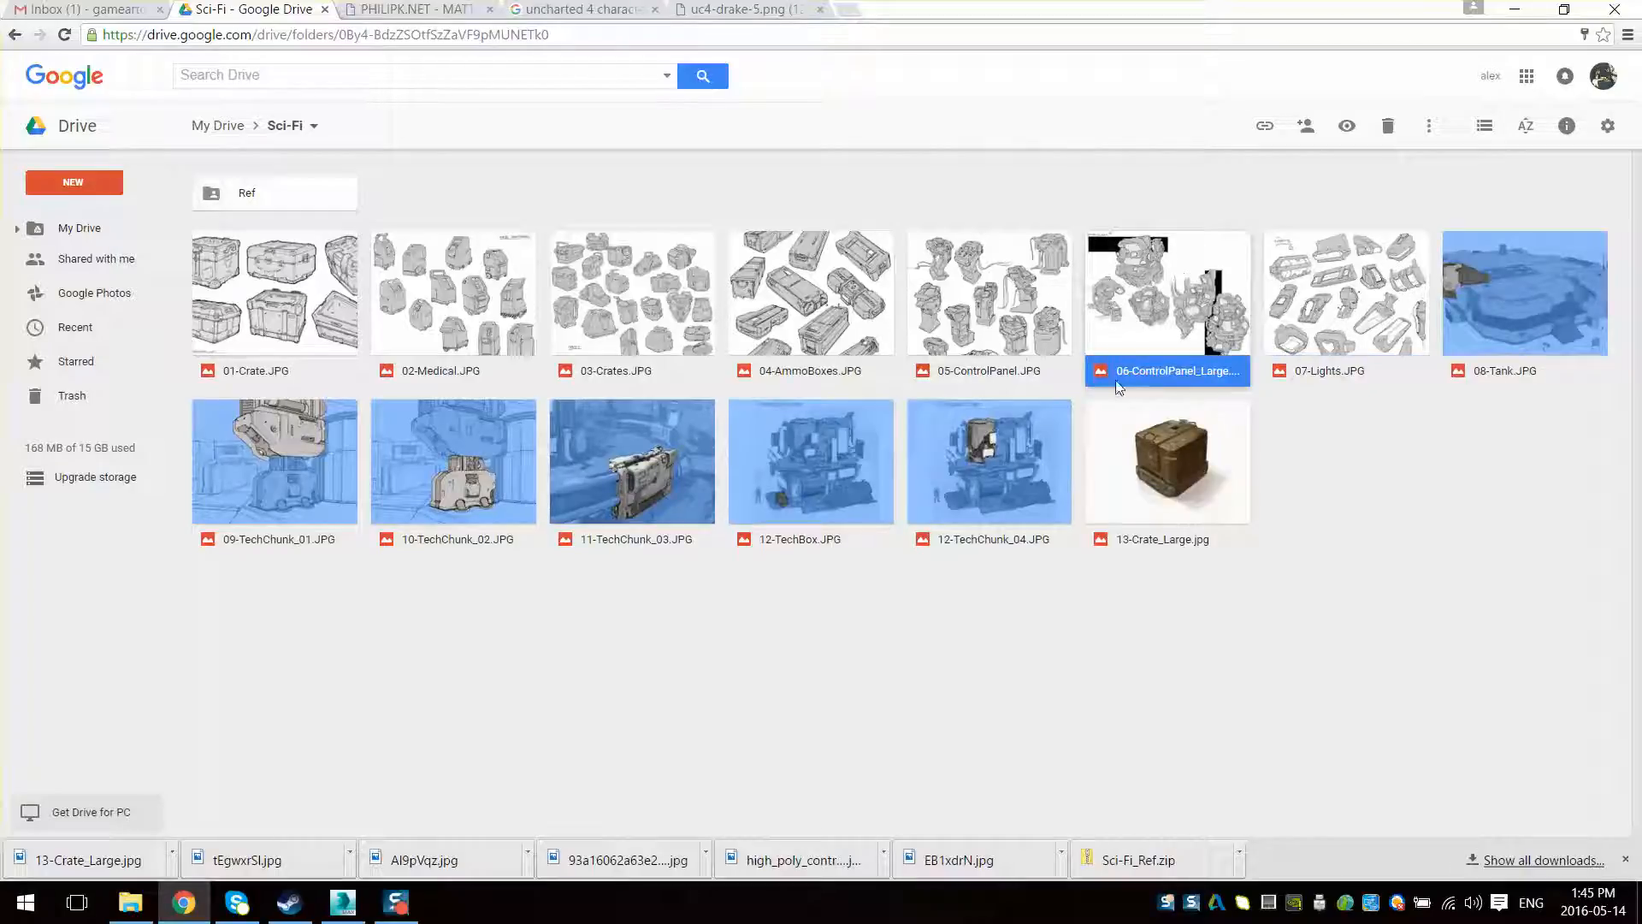
double_click(1151, 305)
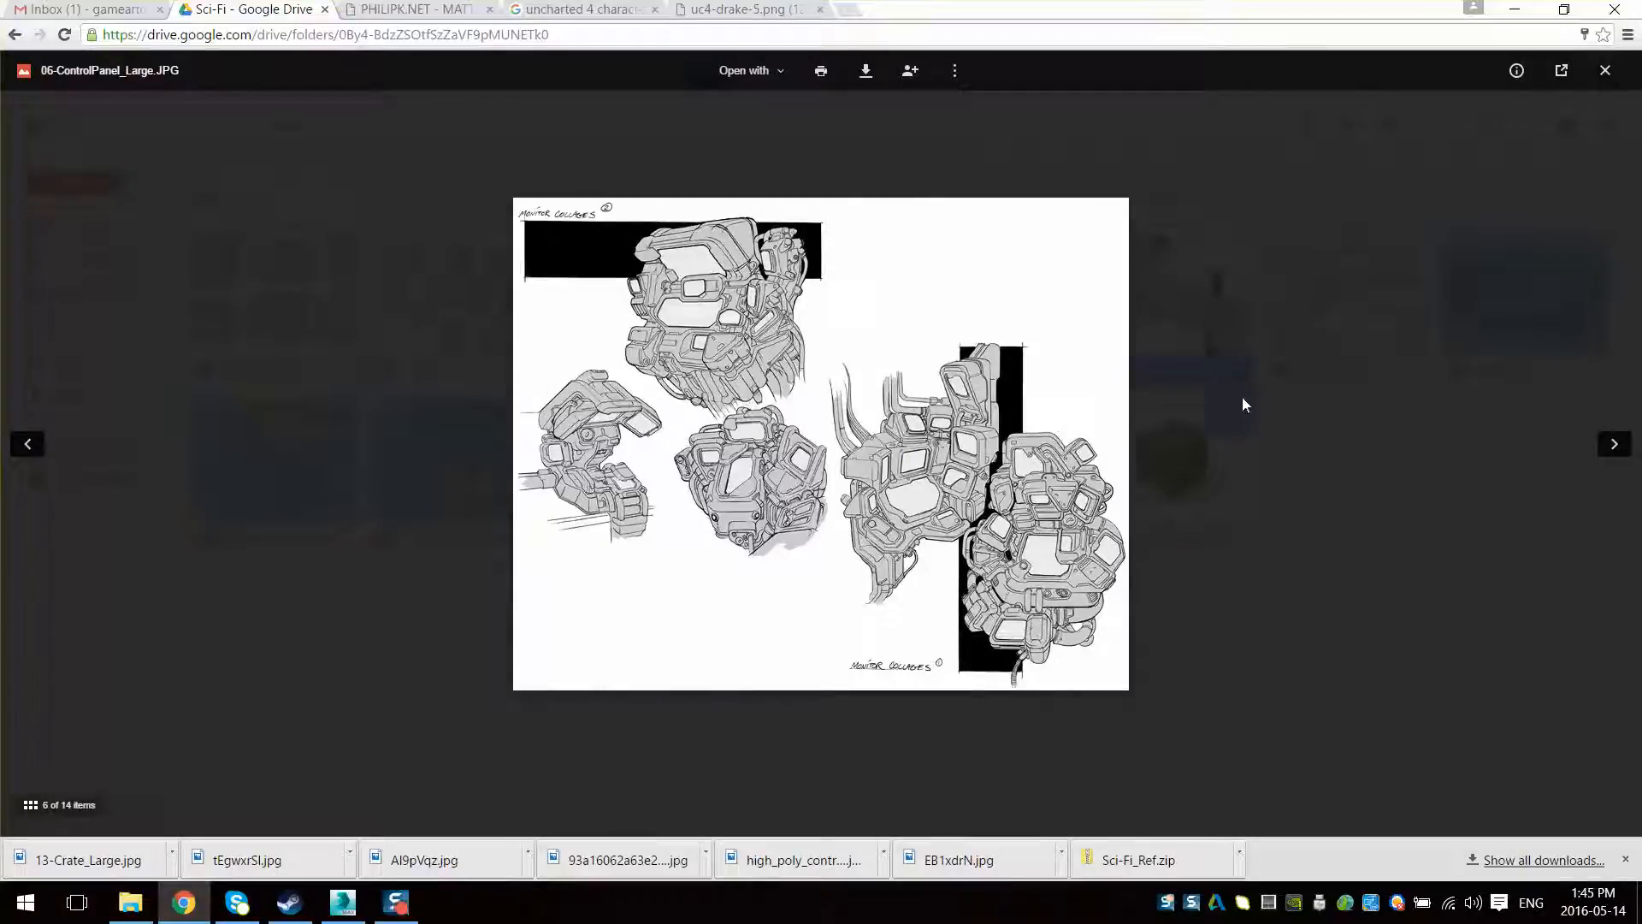
left_click(1268, 553)
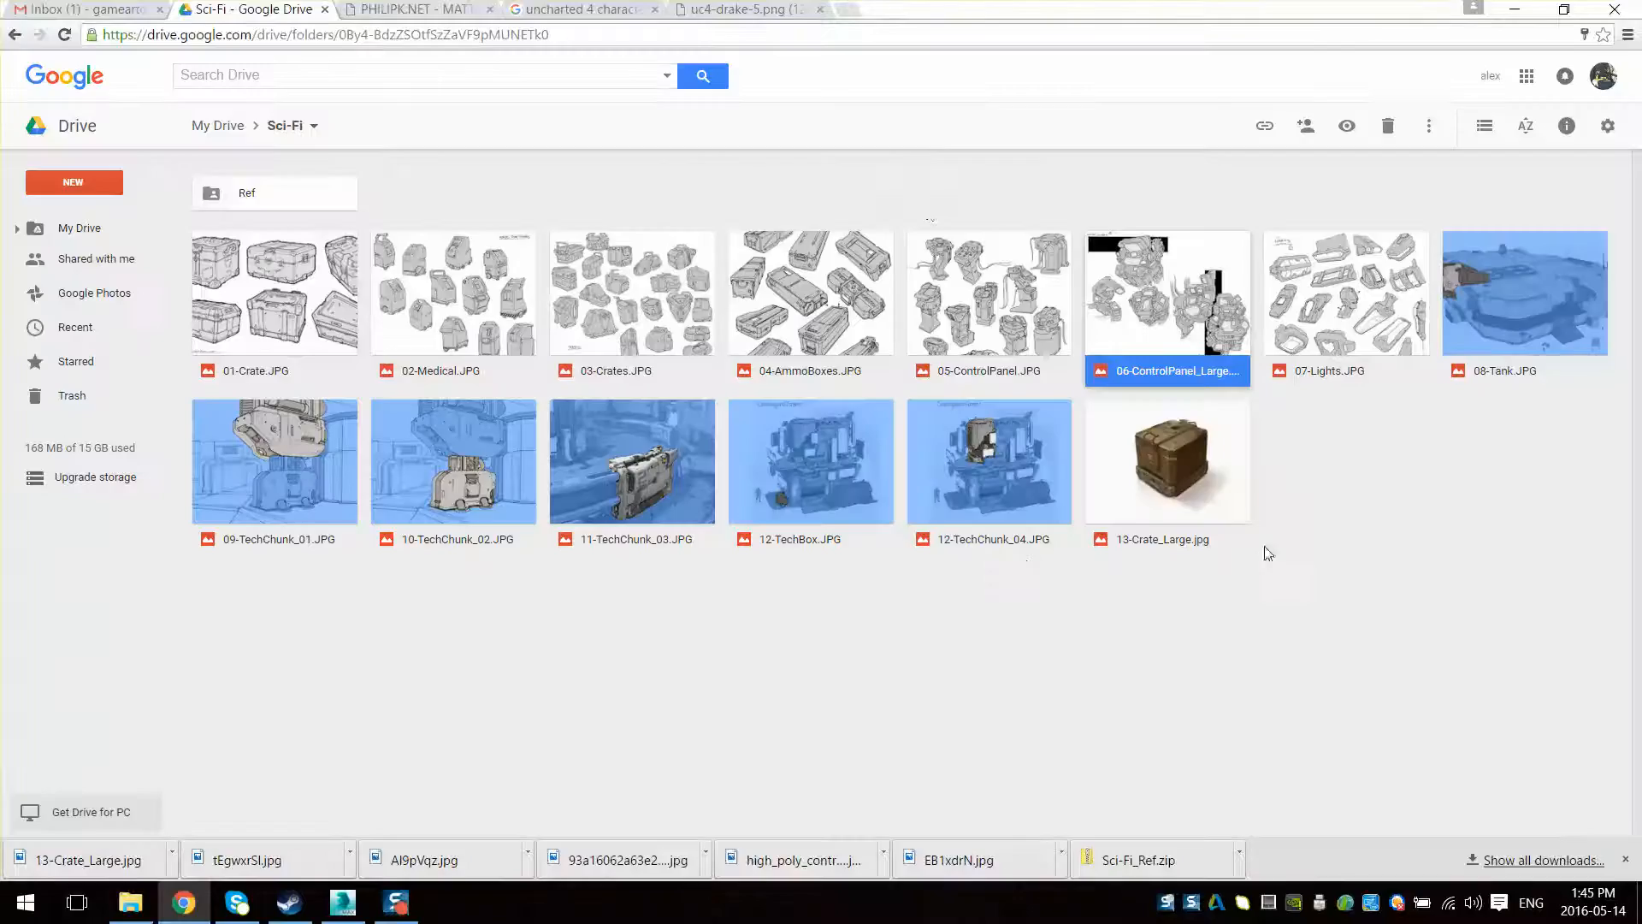
left_click(1377, 556)
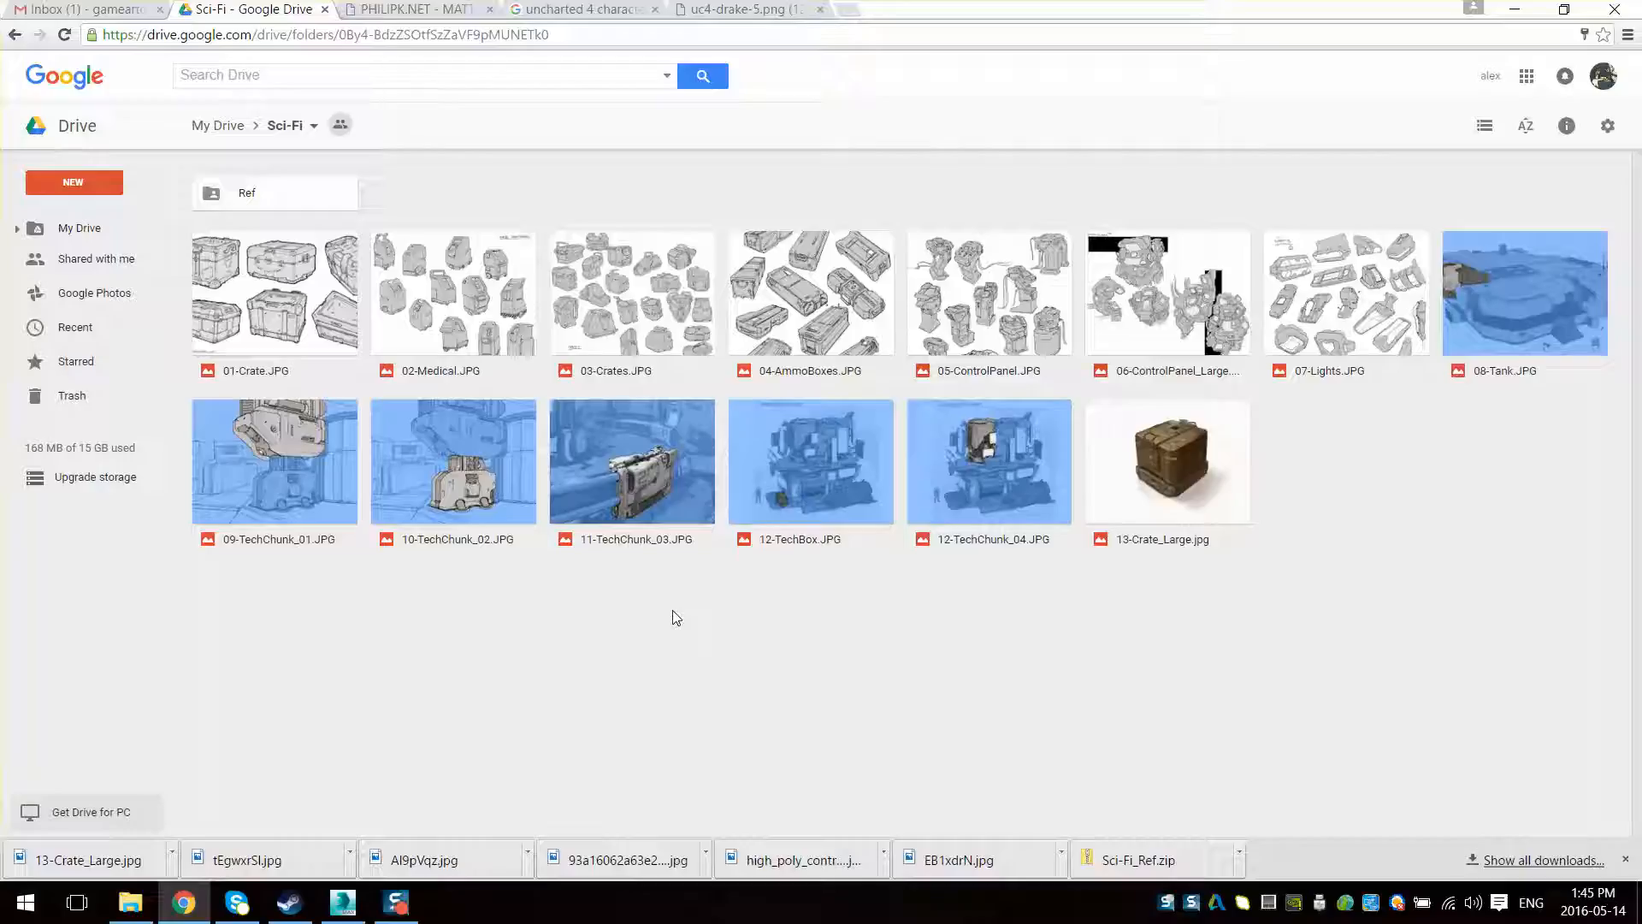
left_click(1159, 475)
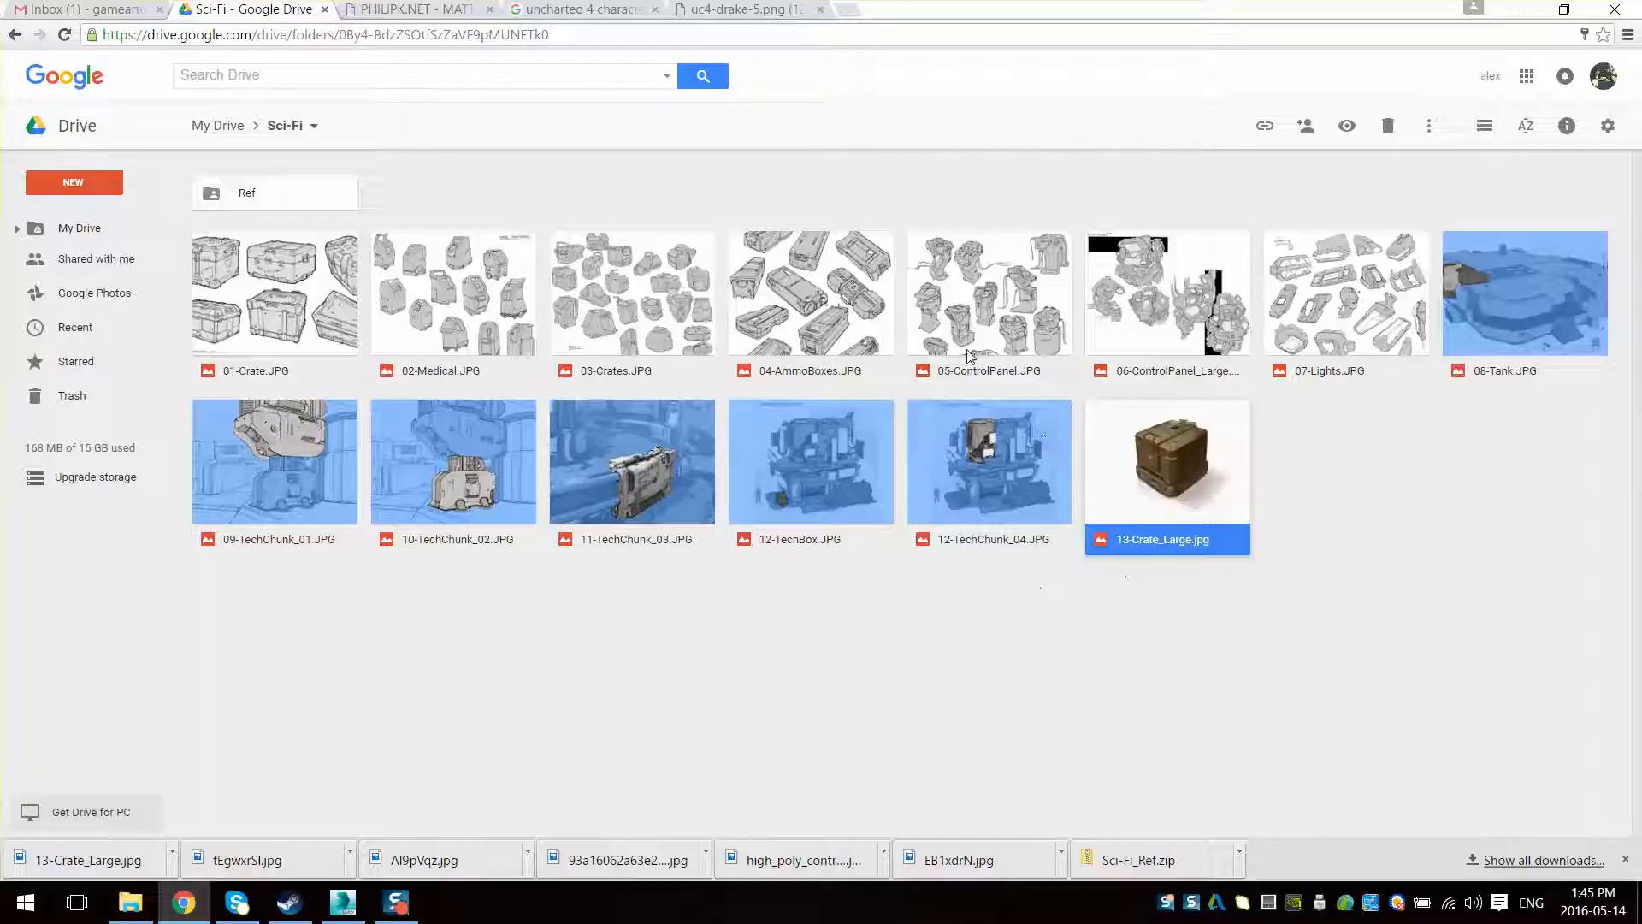
left_click(1311, 461)
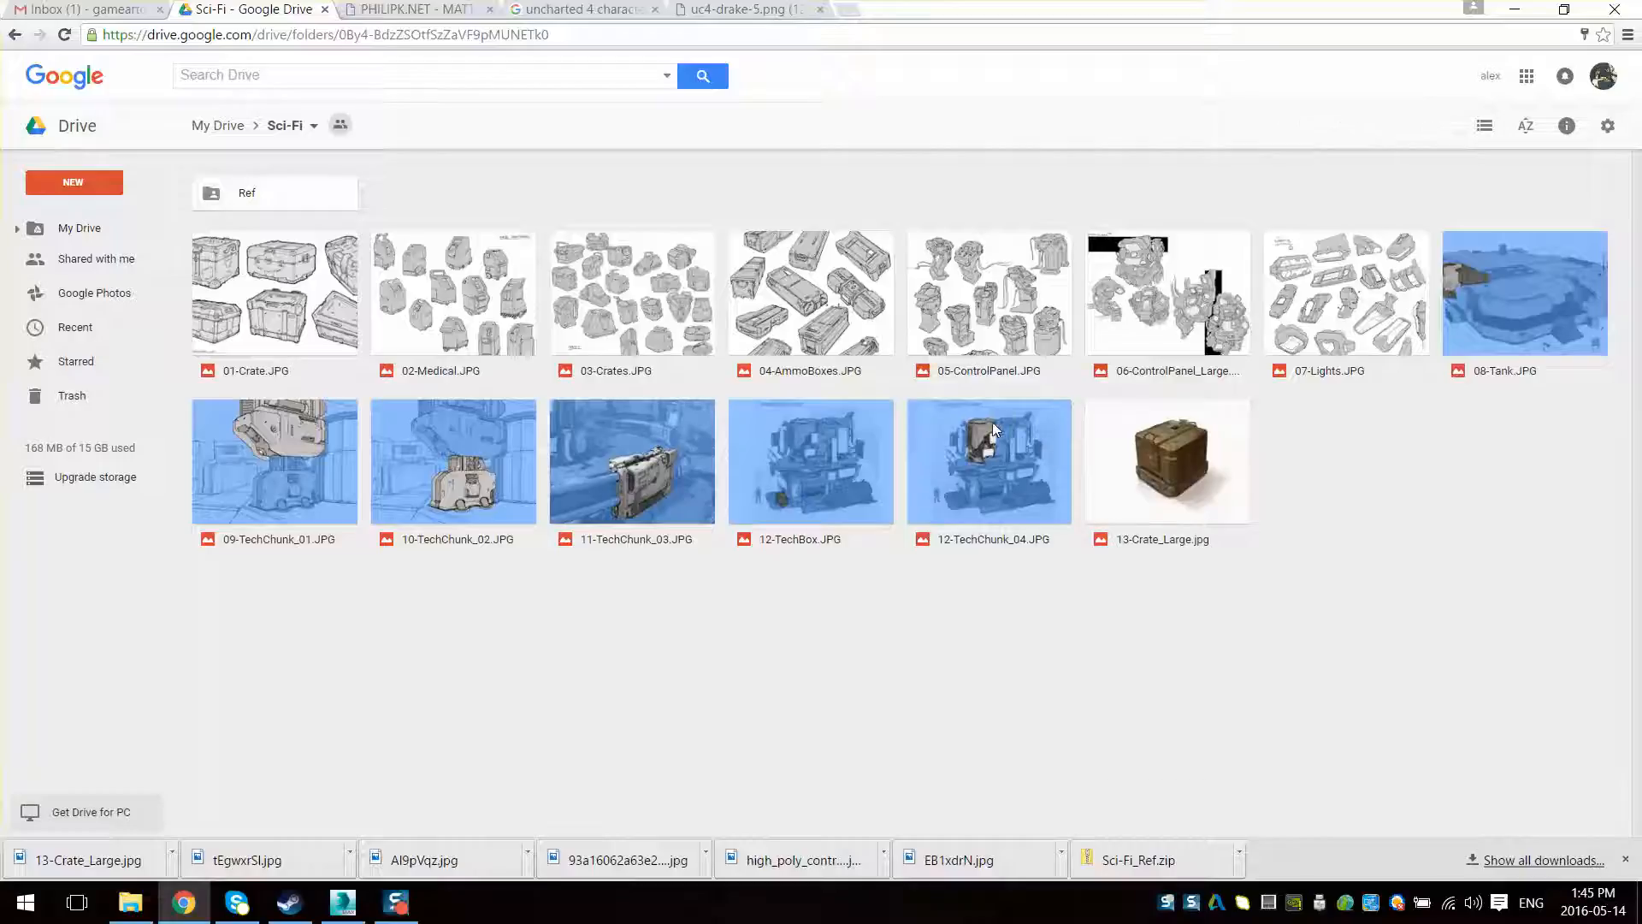